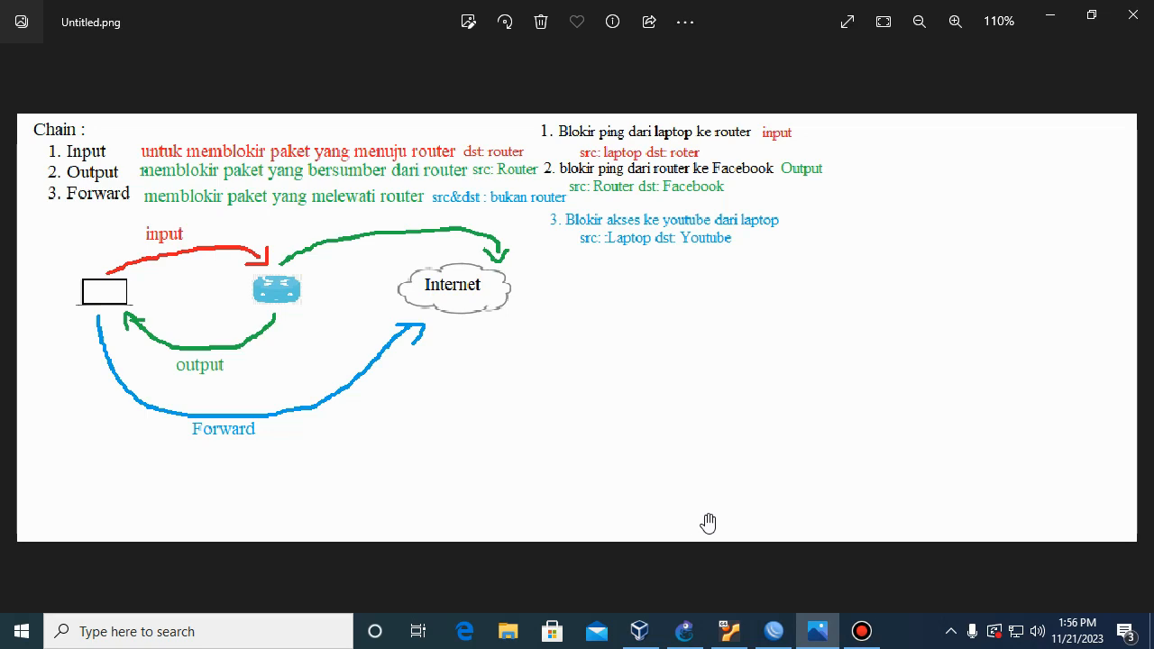
# Put the image viewer away, maximize the GNS3 topology window, and bring the restored WinBox window in front of it
pyautogui.click(775, 631)
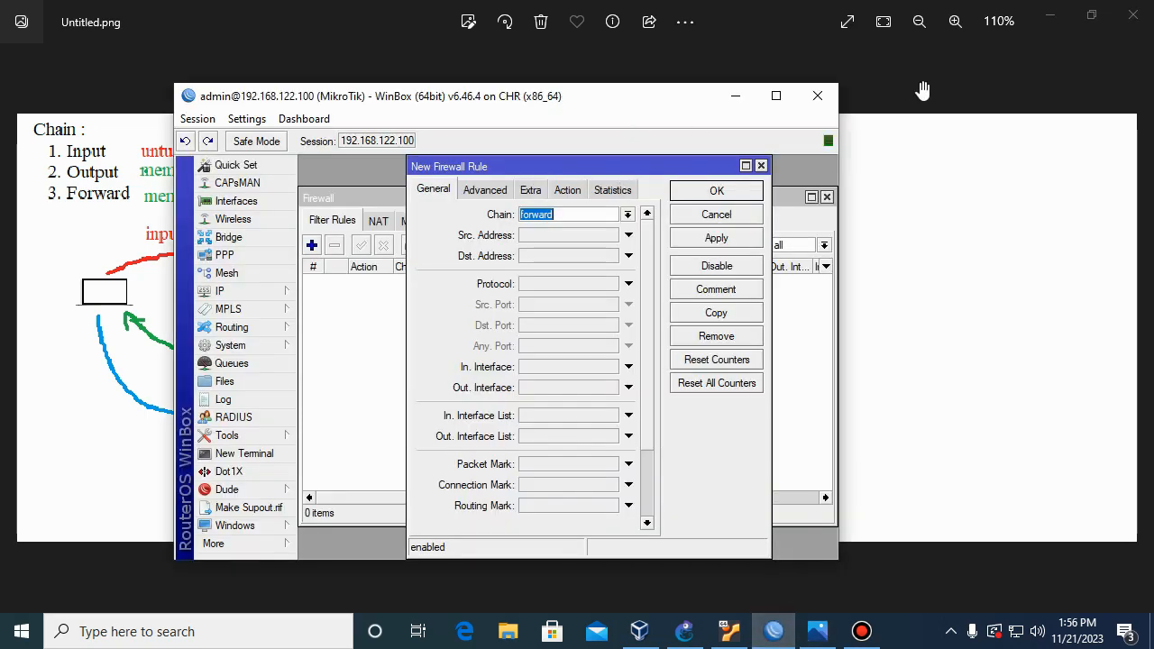
pyautogui.click(1049, 15)
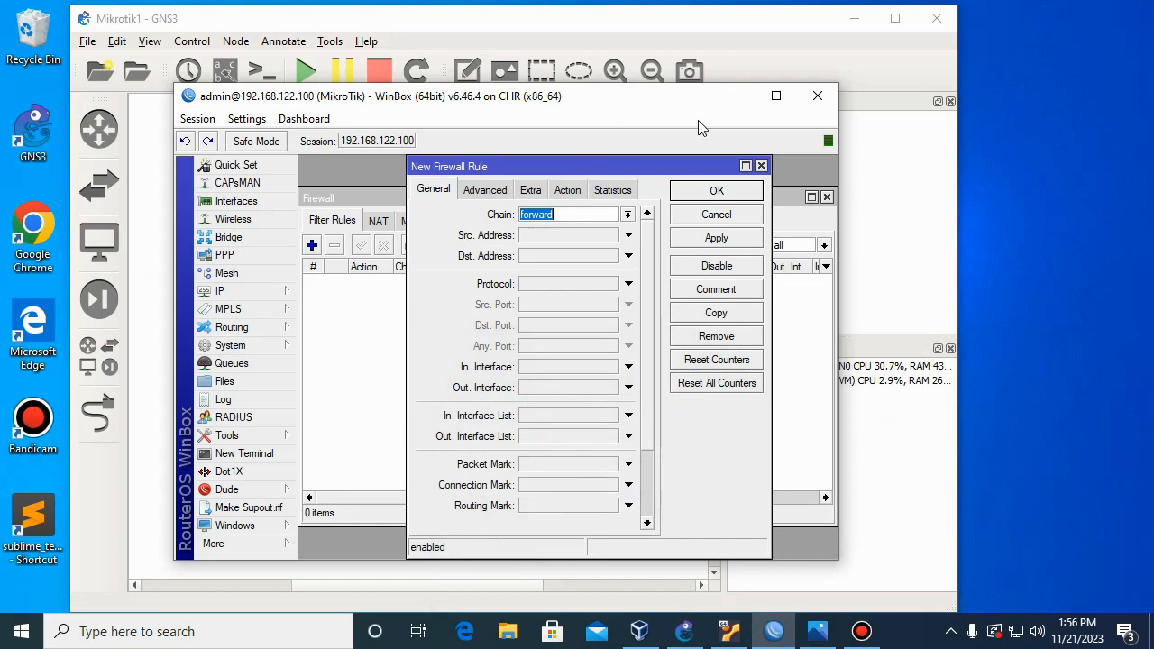
pyautogui.click(776, 95)
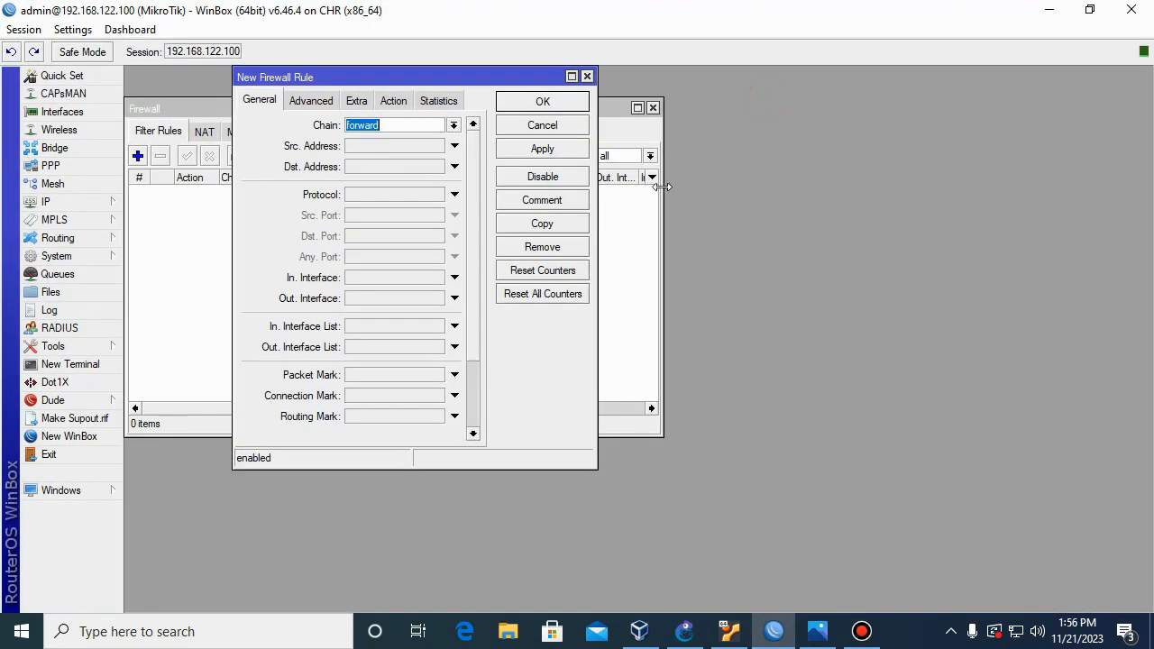
pyautogui.click(686, 633)
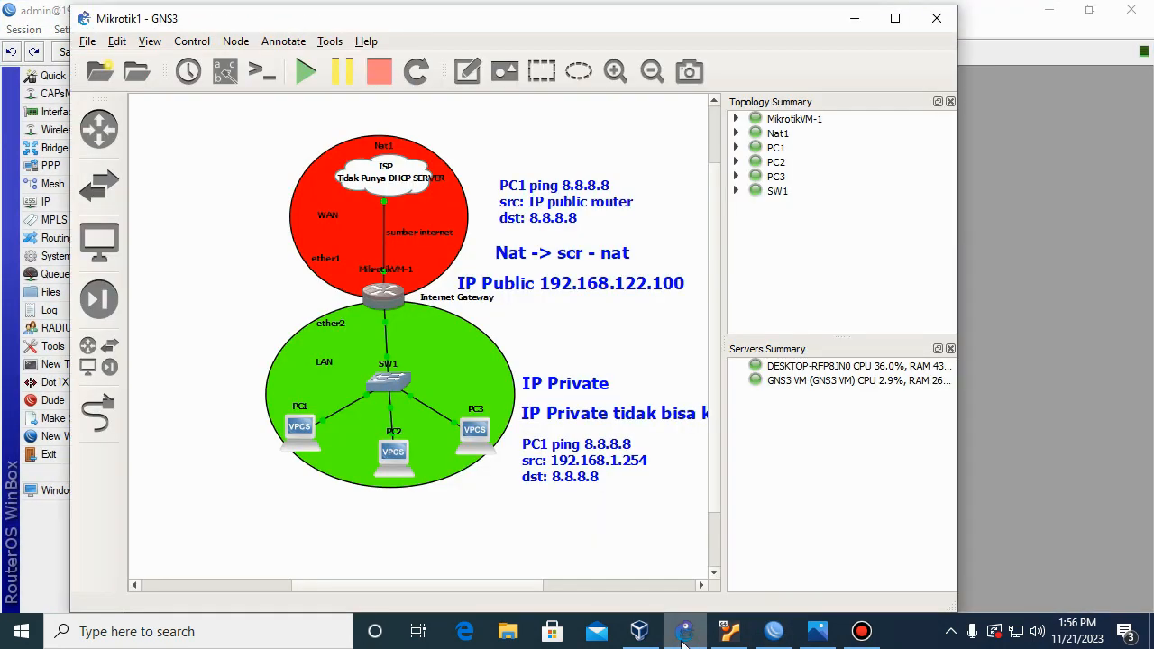
pyautogui.click(1049, 135)
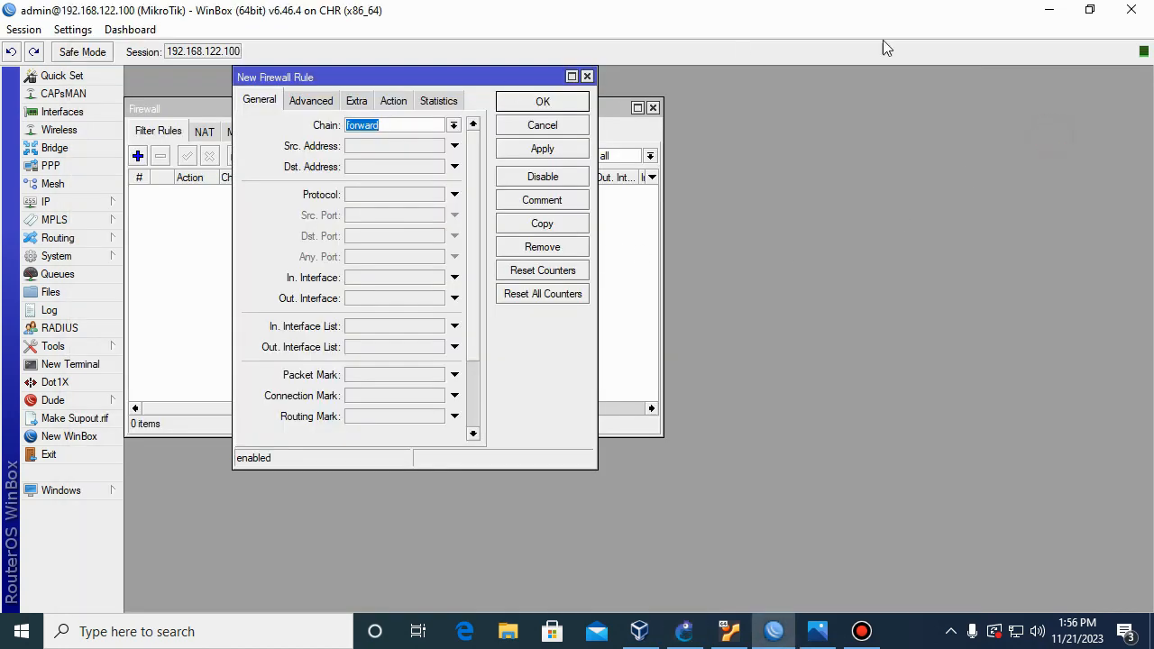
pyautogui.click(1090, 10)
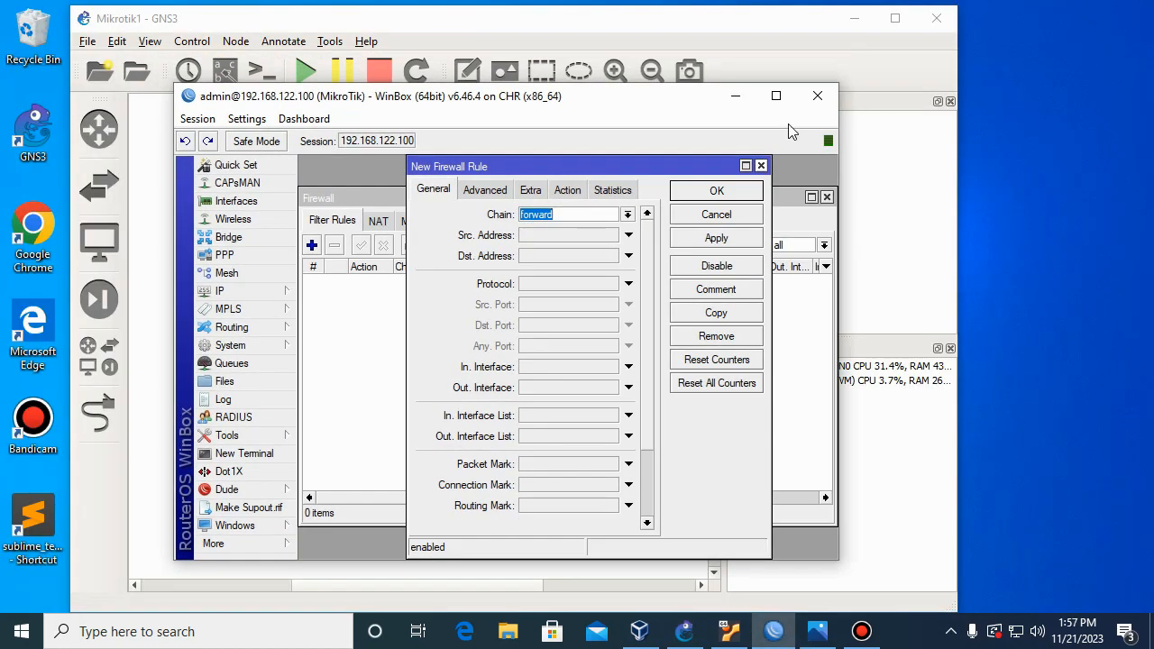
pyautogui.click(895, 18)
pyautogui.click(771, 633)
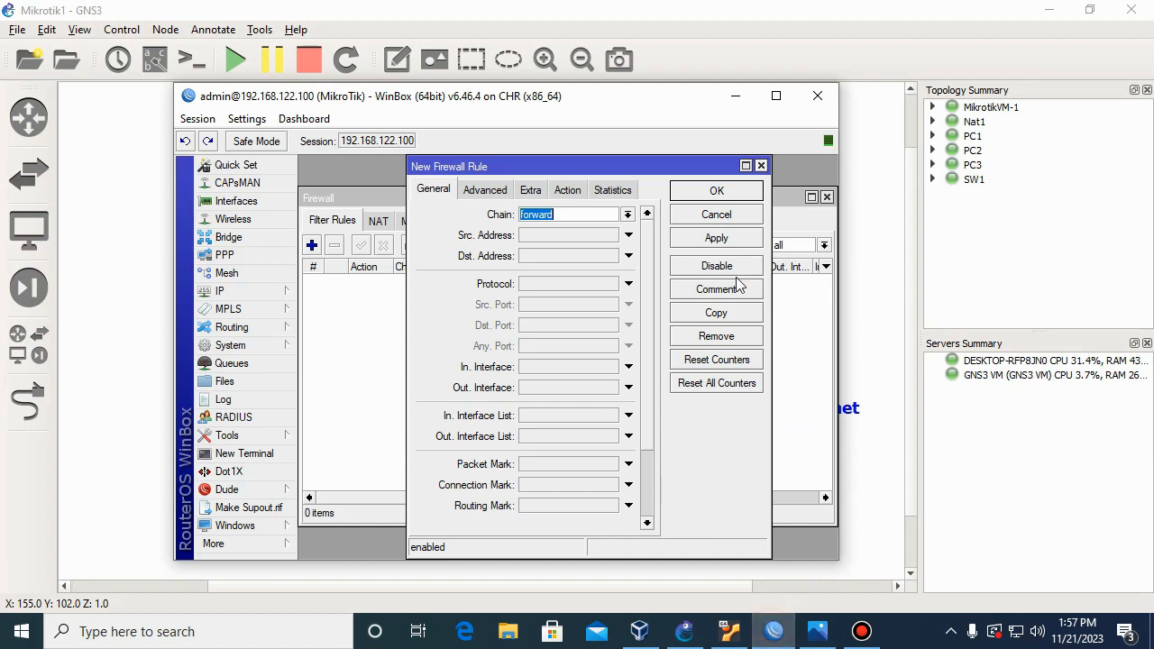
# Discard the open firewall rule form, reopen the IP firewall's filter rules, and start a new rule
pyautogui.click(761, 166)
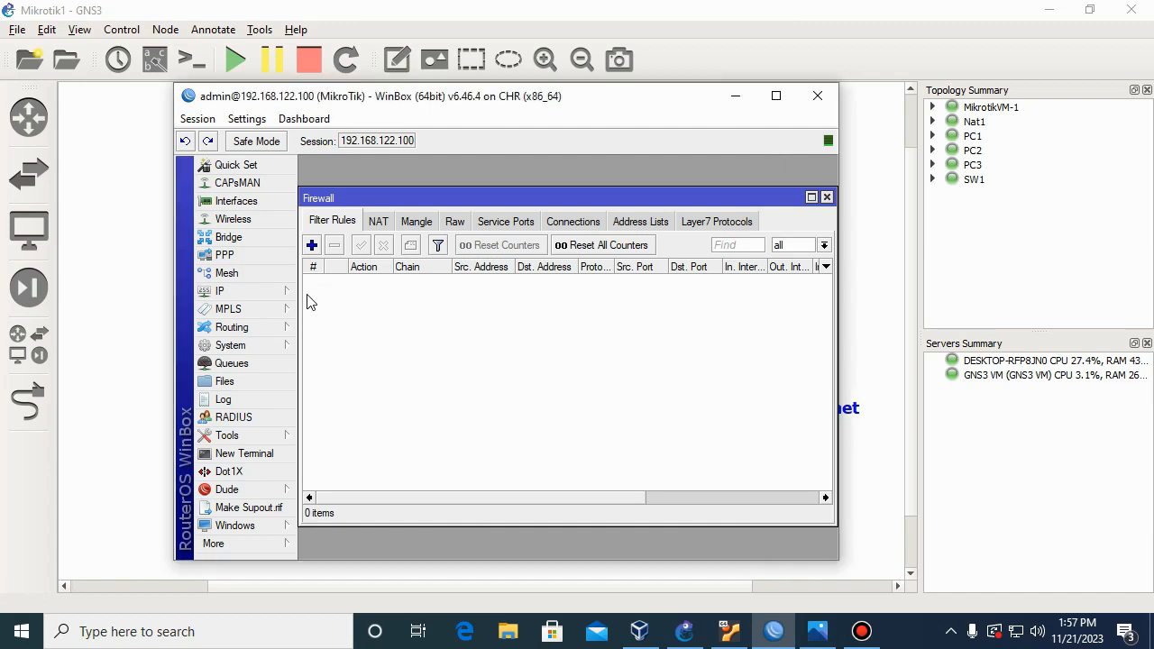
pyautogui.click(275, 291)
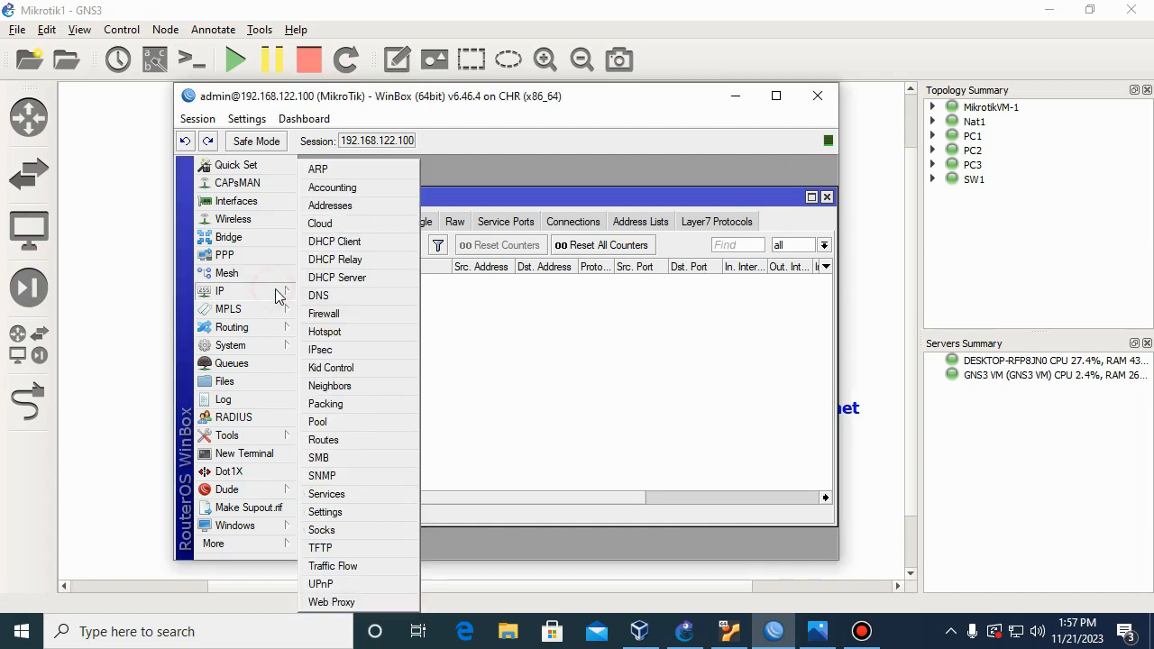
pyautogui.click(326, 314)
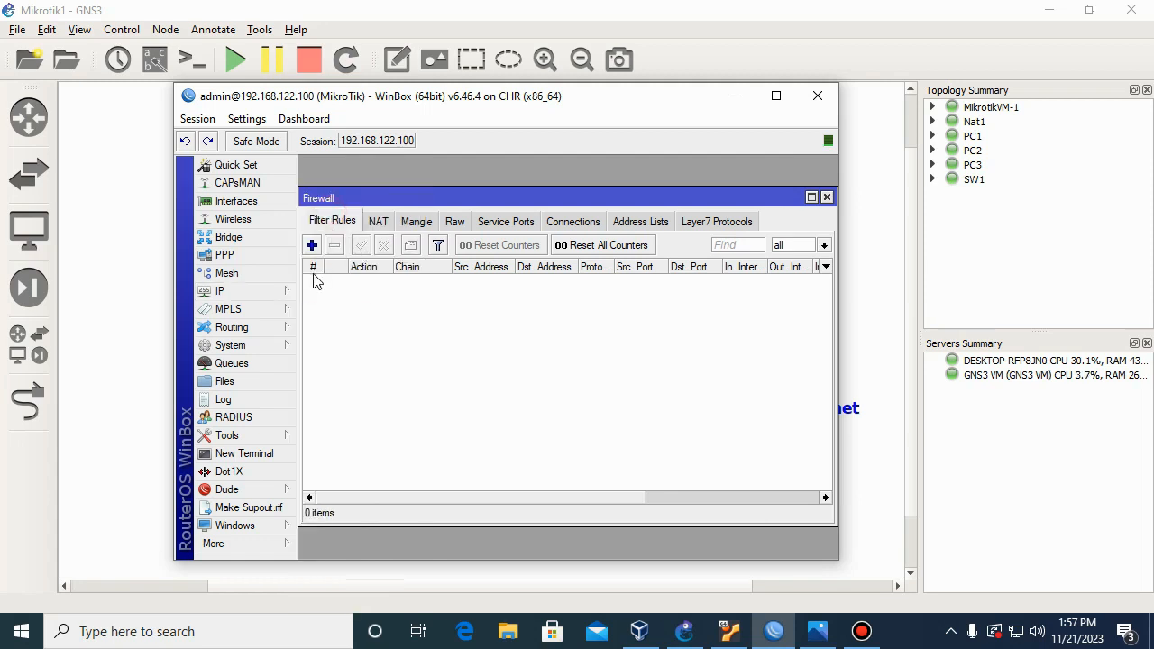
pyautogui.click(311, 246)
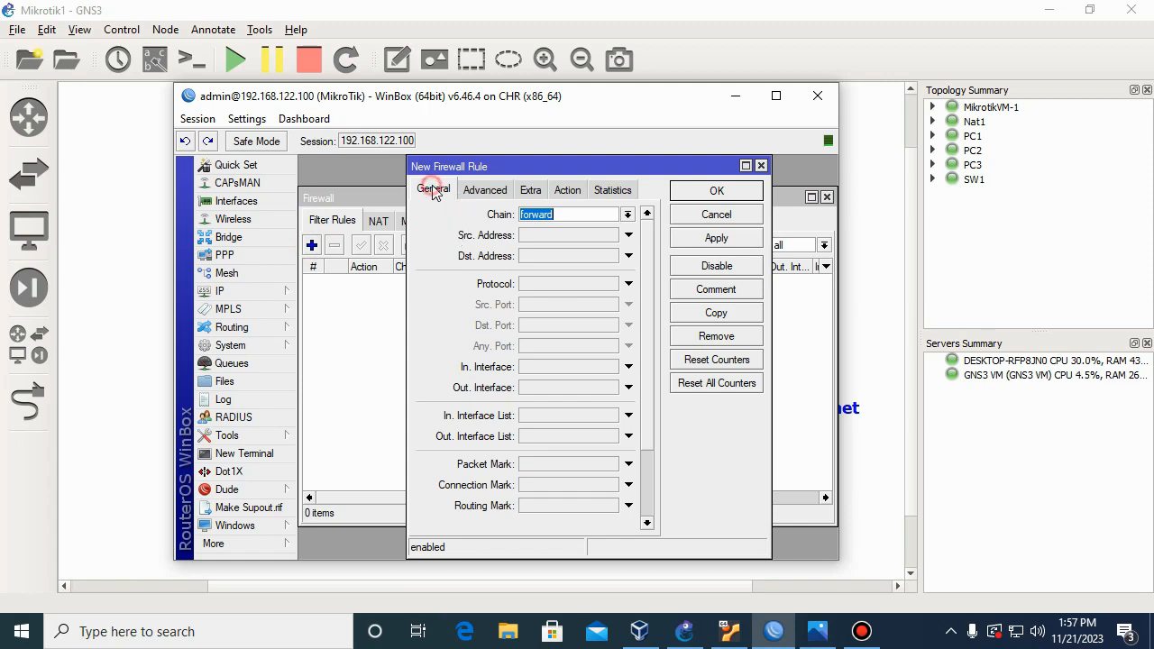
# Look through the Advanced, Extra, Action and Statistics settings of the new firewall rule, returning to General
pyautogui.click(478, 196)
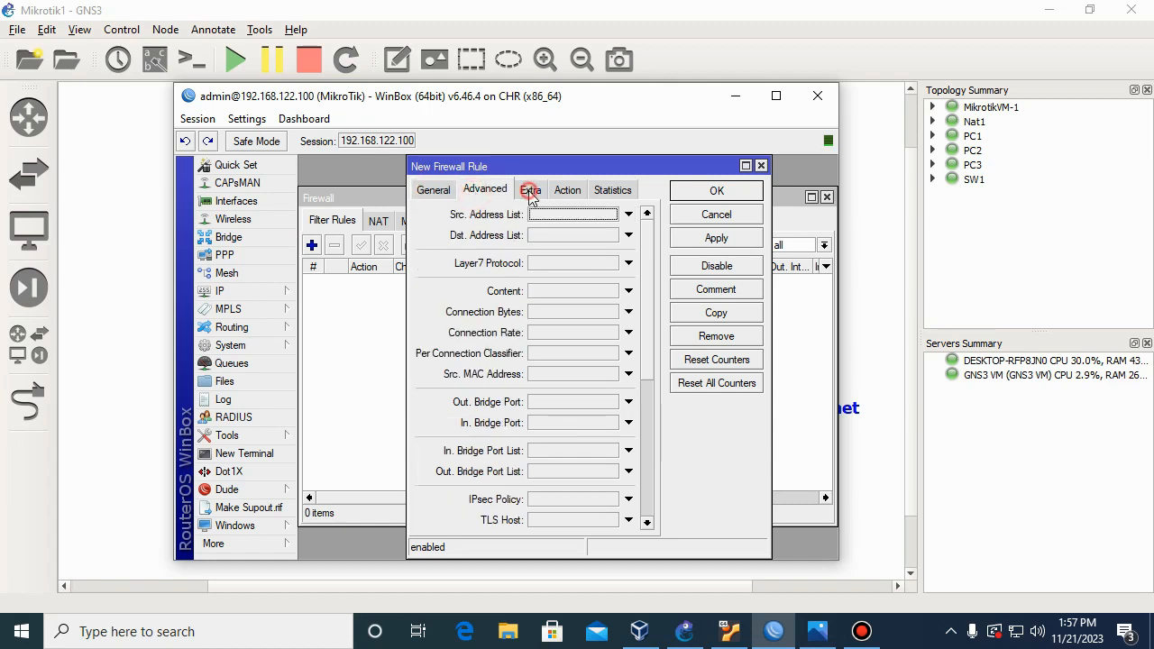
pyautogui.click(529, 191)
pyautogui.click(567, 191)
pyautogui.click(613, 192)
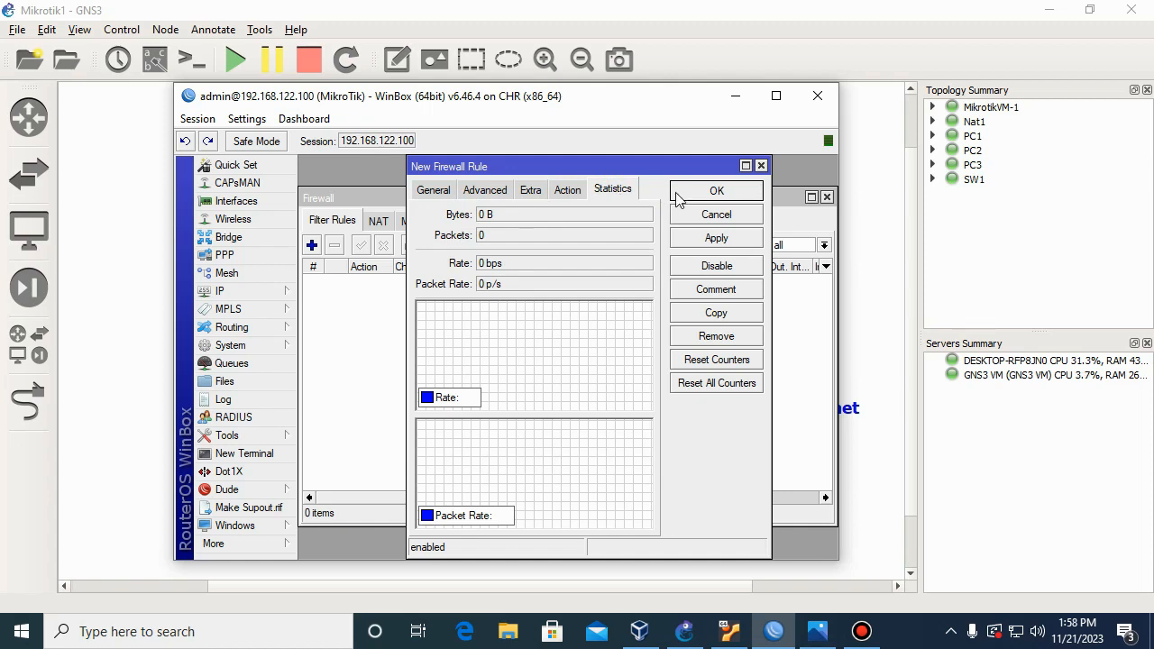
pyautogui.click(431, 191)
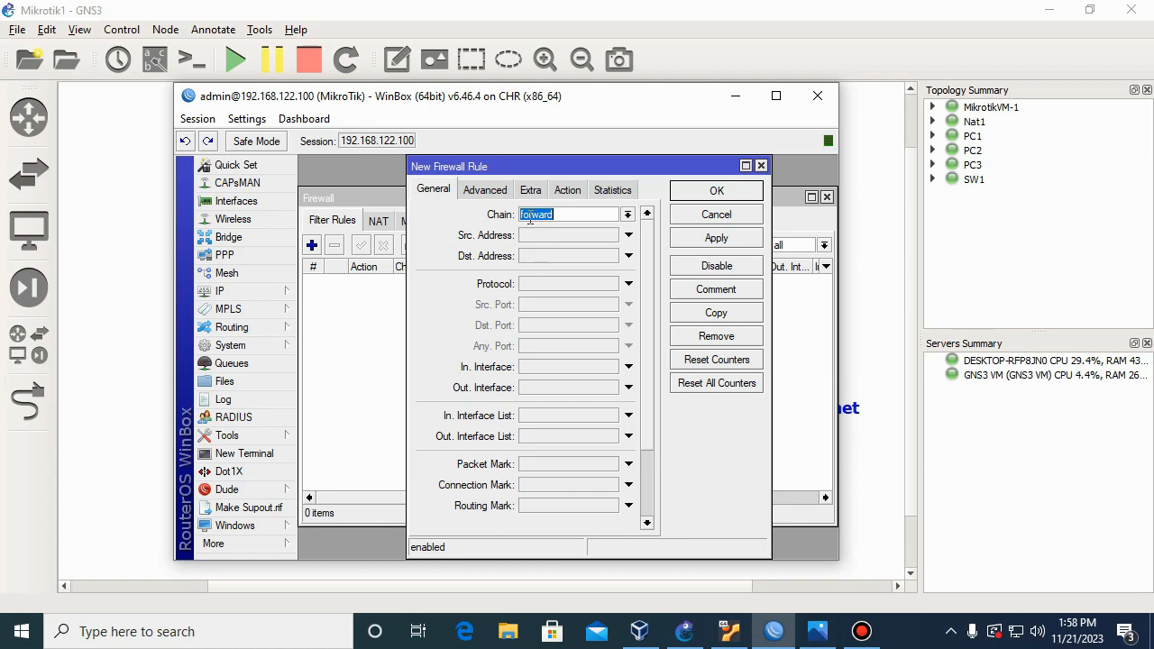
# Examine the actions available for the new firewall rule, leaving accept selected, and return to its general settings
pyautogui.click(557, 190)
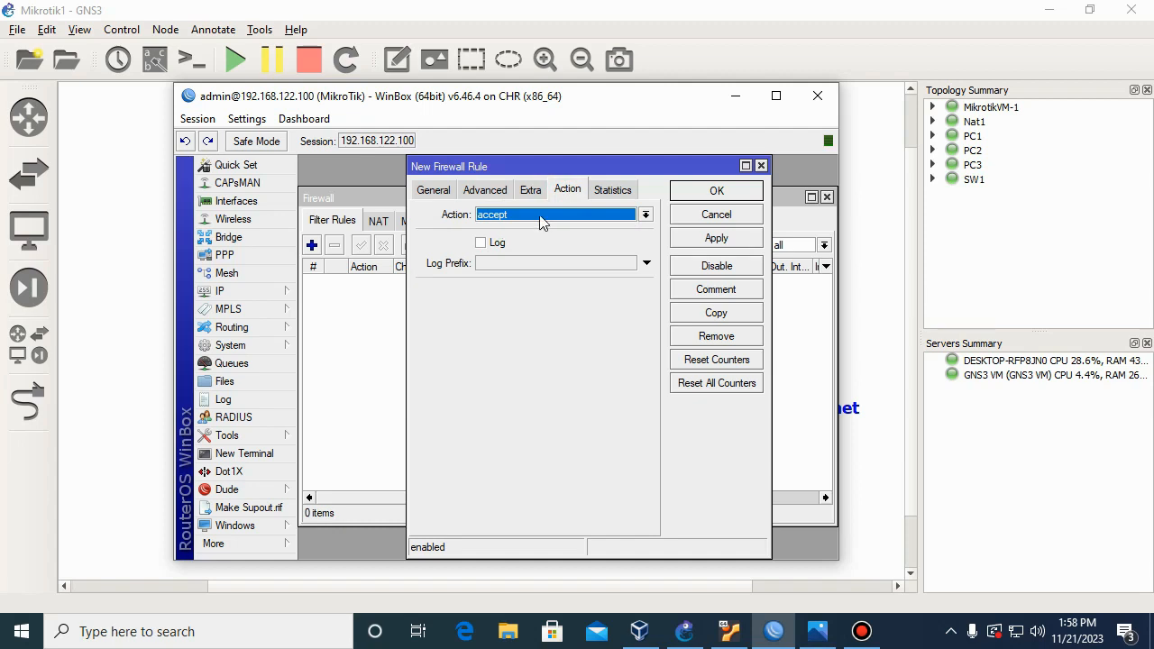
pyautogui.click(528, 220)
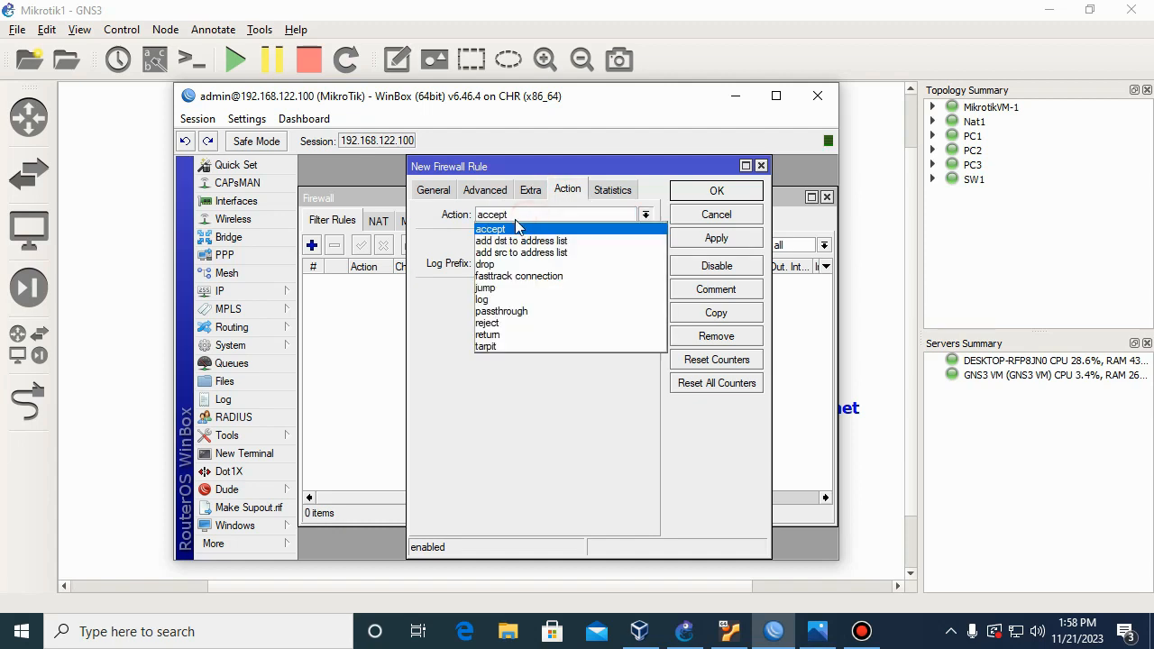
pyautogui.click(455, 233)
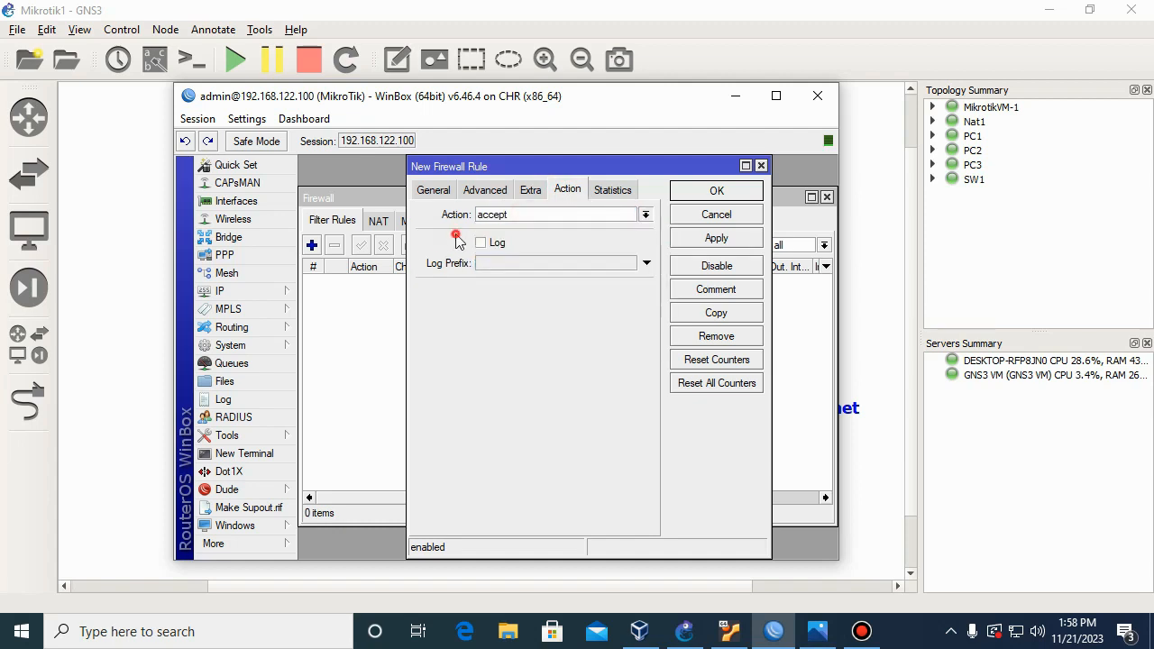
pyautogui.click(433, 193)
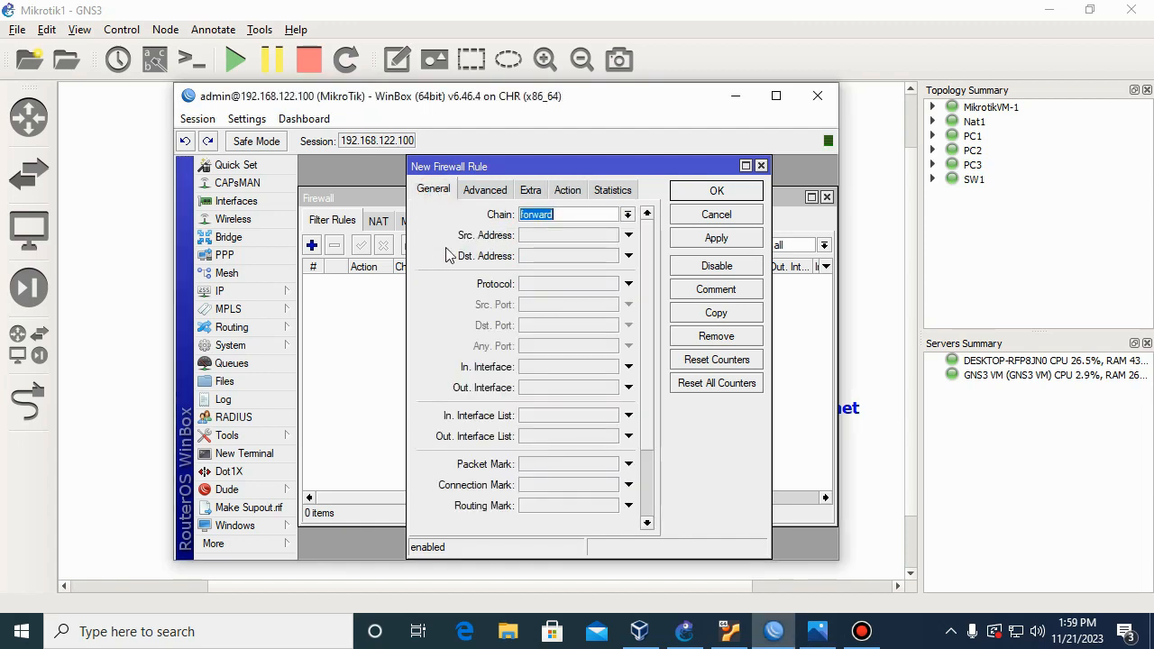
pyautogui.click(567, 190)
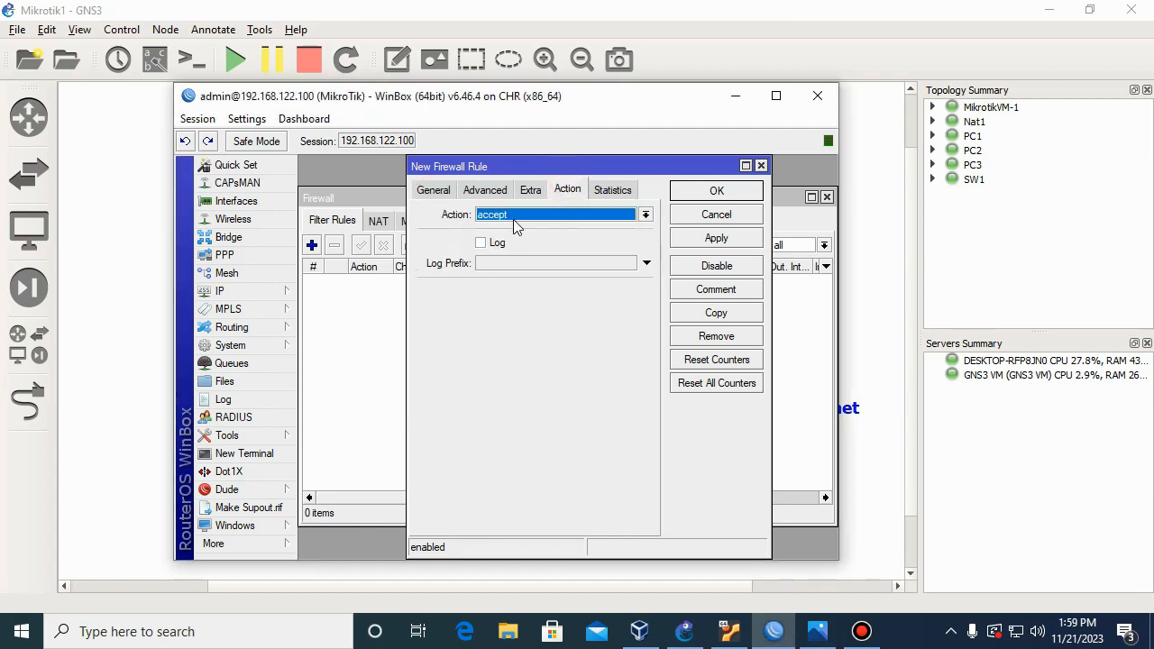
pyautogui.click(480, 218)
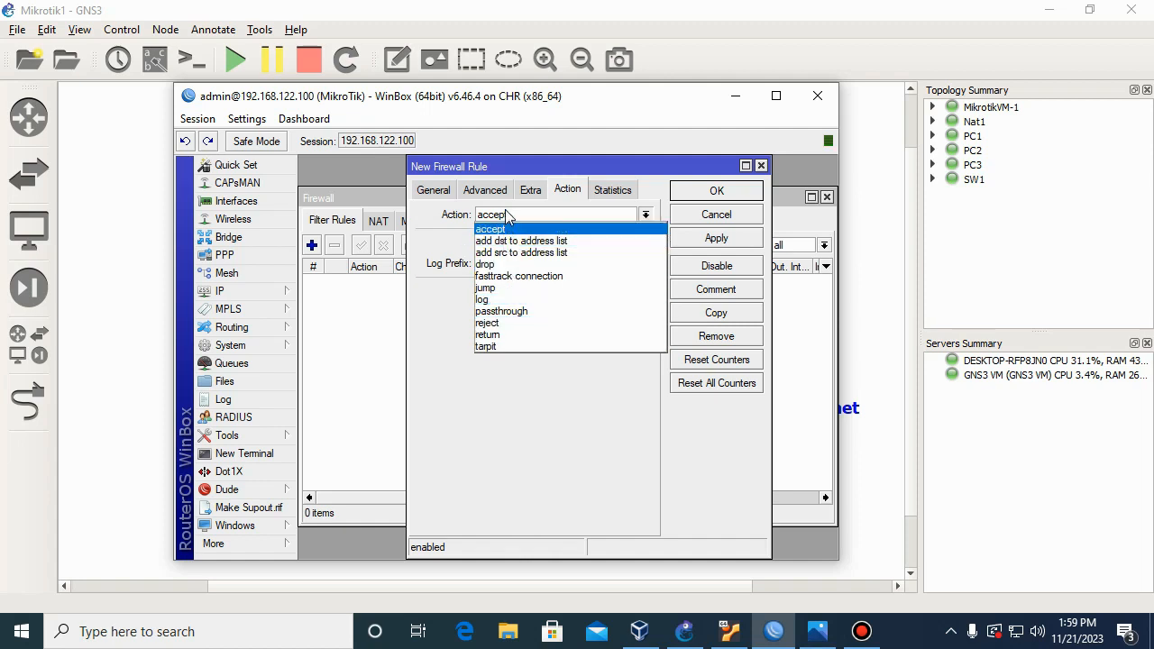
pyautogui.click(420, 190)
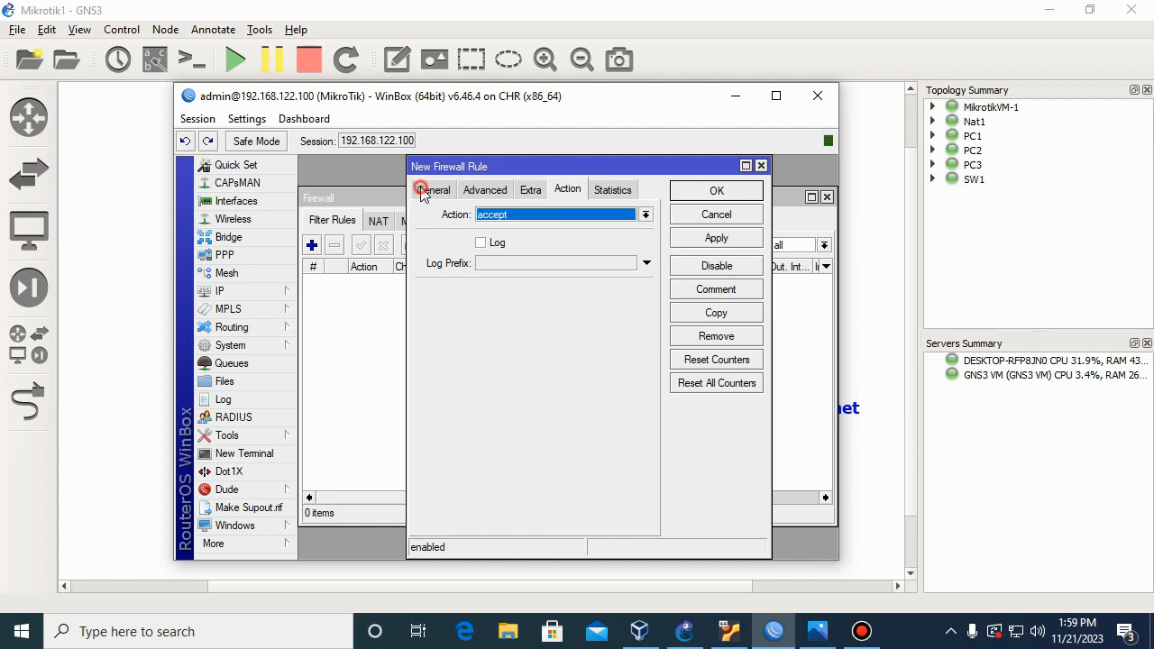
pyautogui.click(433, 190)
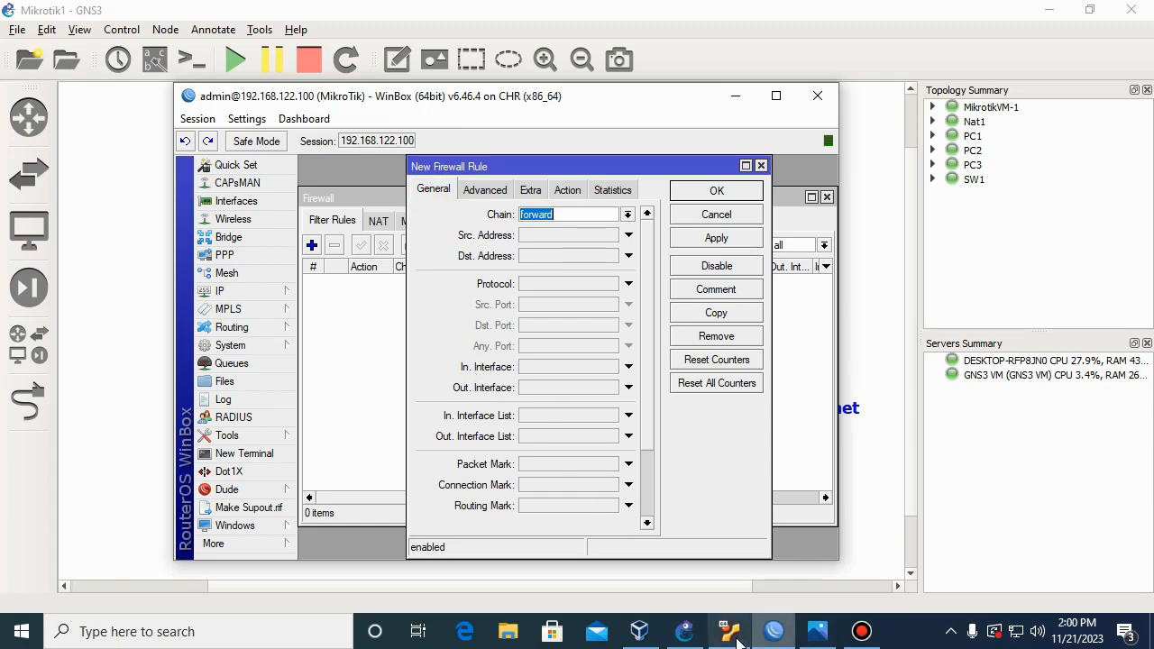
# Switch to Notepad with a new blank document
pyautogui.click(259, 636)
pyautogui.write('note')
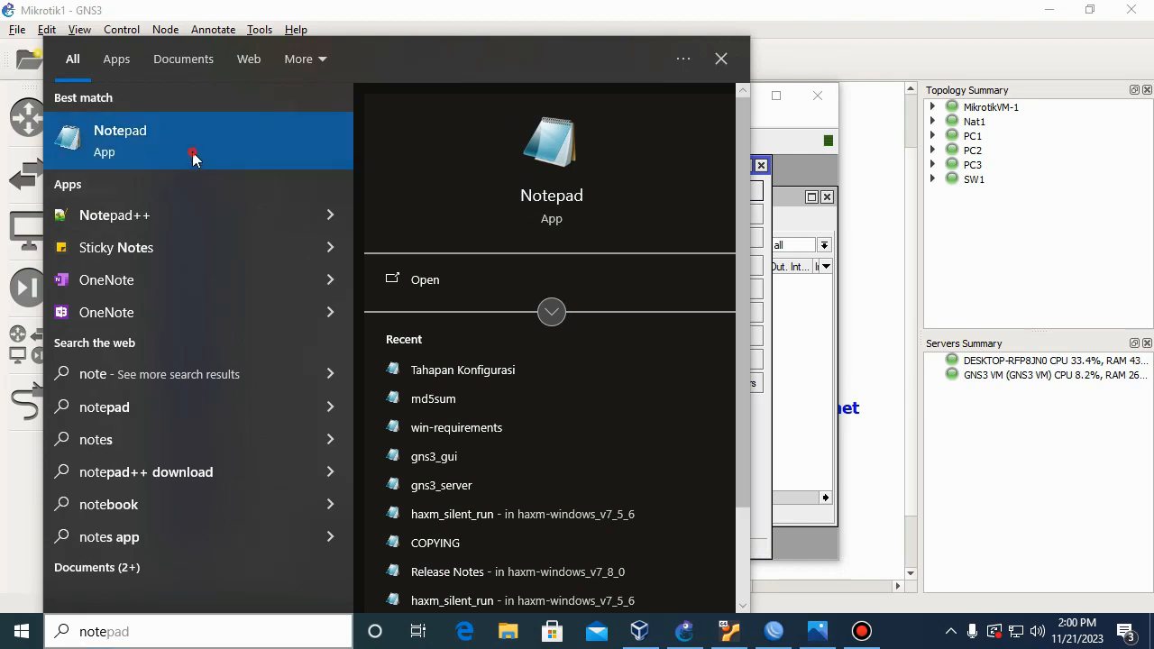
pyautogui.click(193, 157)
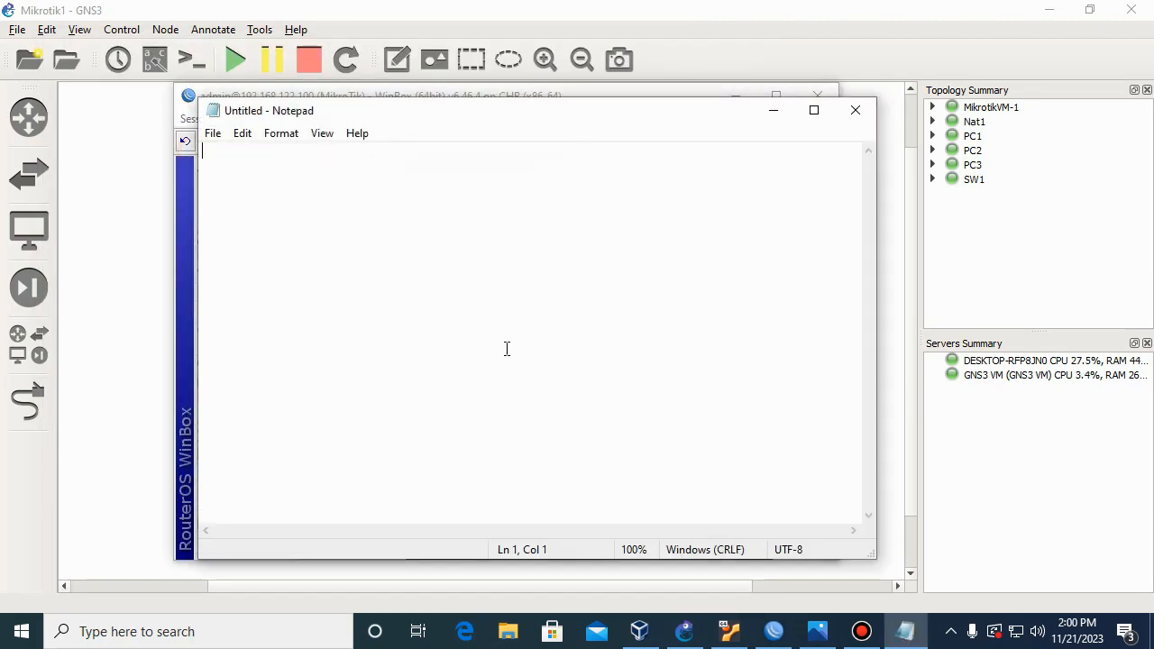
# Write the first task in the blank note as "1. Blokir ping dari PC/Laptop ke router"
pyautogui.write('1. bLOKIR')
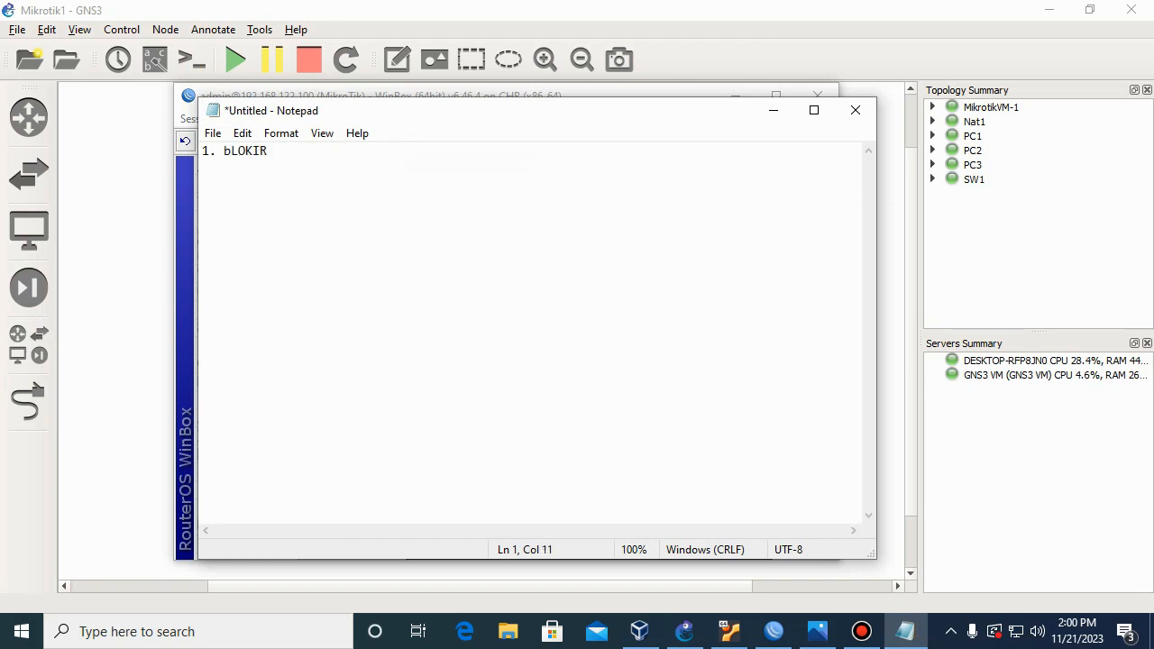
pyautogui.press('BackSpace')
pyautogui.press('BackSpace')
pyautogui.press('BackSpace')
pyautogui.press('BackSpace')
pyautogui.press('BackSpace')
pyautogui.press('BackSpace')
pyautogui.write('Blokir ping da')
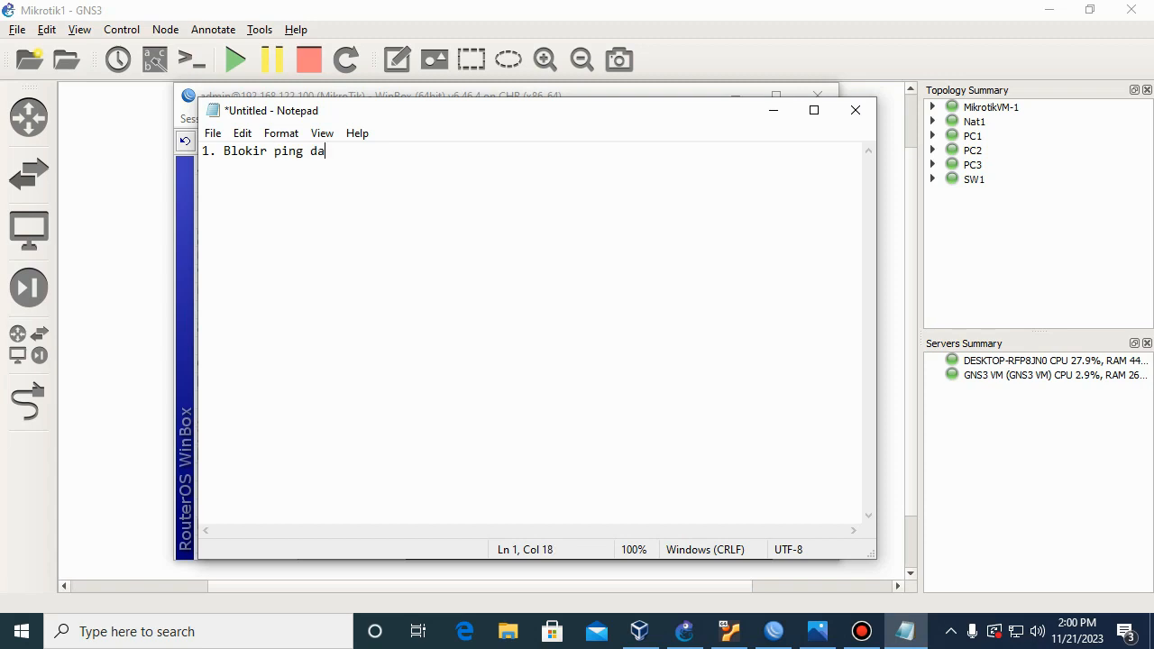
pyautogui.write('ri')
pyautogui.press('BackSpace')
pyautogui.write('i lapt')
pyautogui.press('BackSpace')
pyautogui.press('BackSpace')
pyautogui.press('BackSpace')
pyautogui.press('BackSpace')
pyautogui.write('PC/Lapo')
pyautogui.press('BackSpace')
pyautogui.write('top ke')
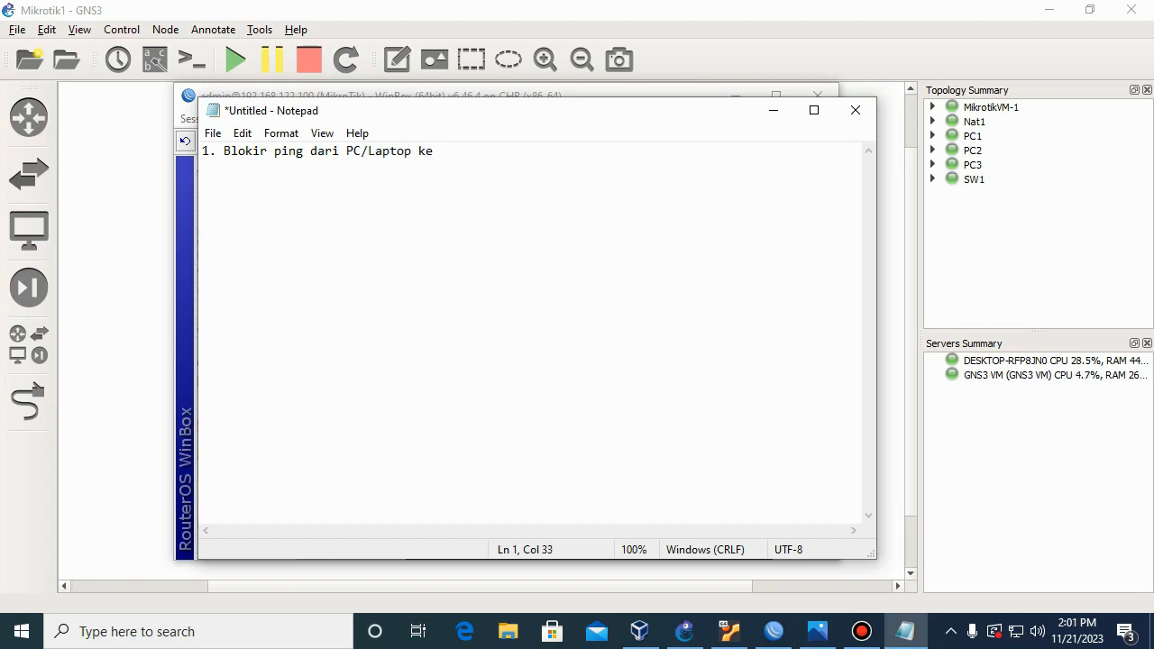
pyautogui.write(' router')
# Insert "IP 192.168.1.10" after "PC/Laptop" in the first task
pyautogui.write('IP ')
pyautogui.write('192')
pyautogui.write('.')
pyautogui.write('168.1.')
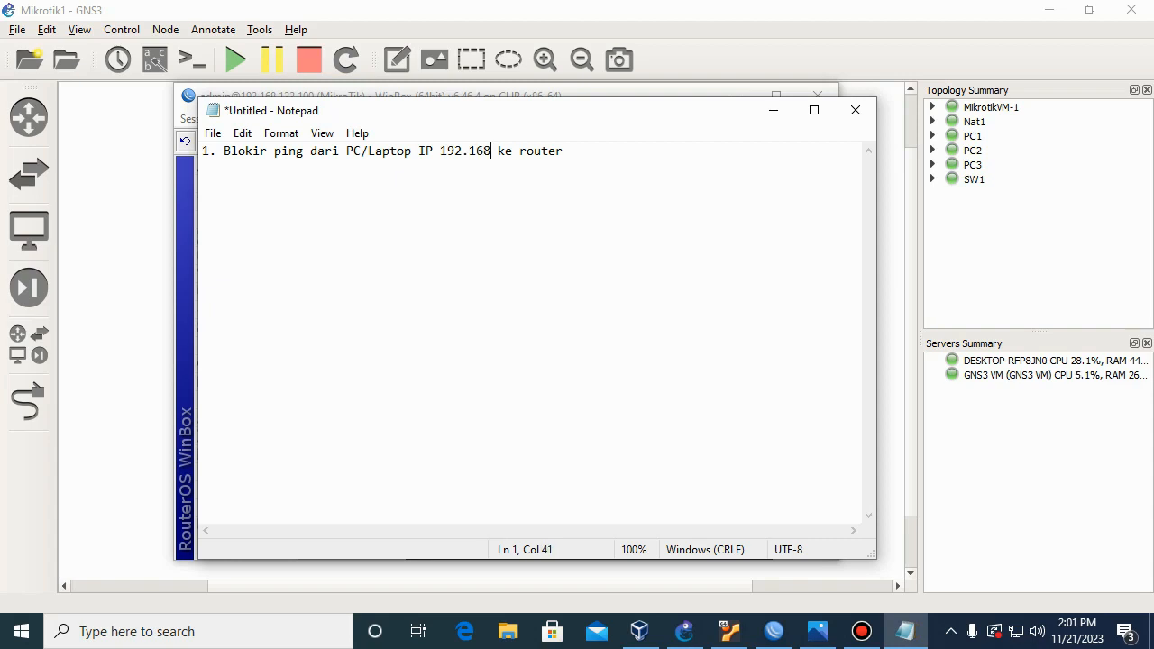
pyautogui.write('10')
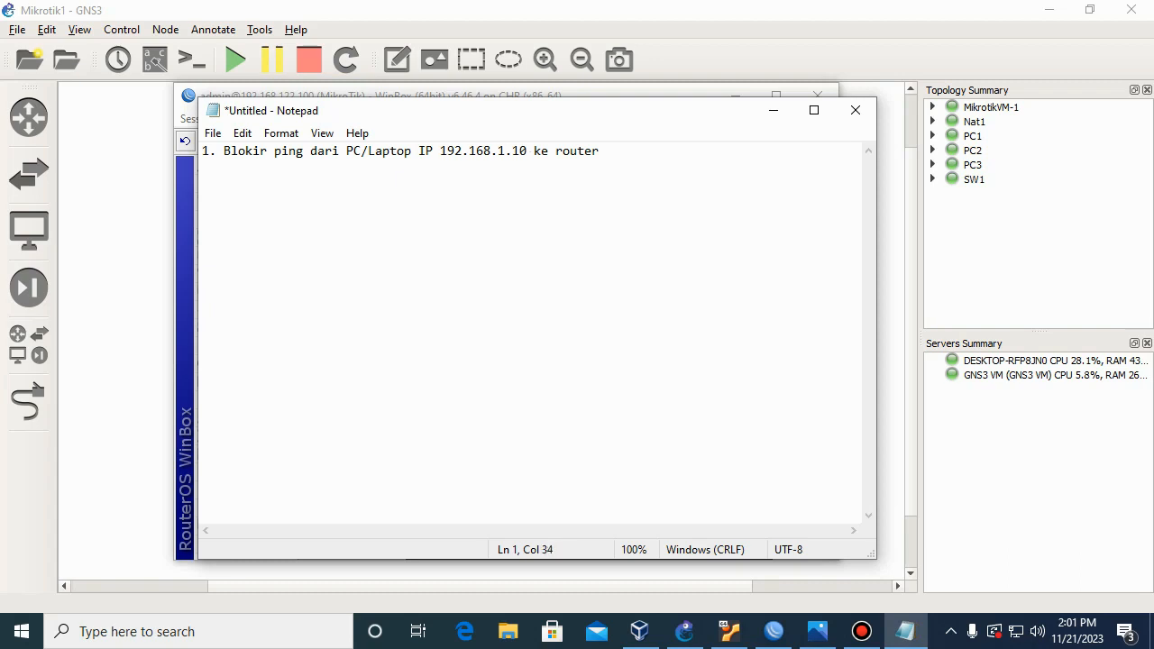
# Enclose the IP address in spaced parentheses, as "( 192.168.1.10 )", and start a new line below the task
pyautogui.write('(')
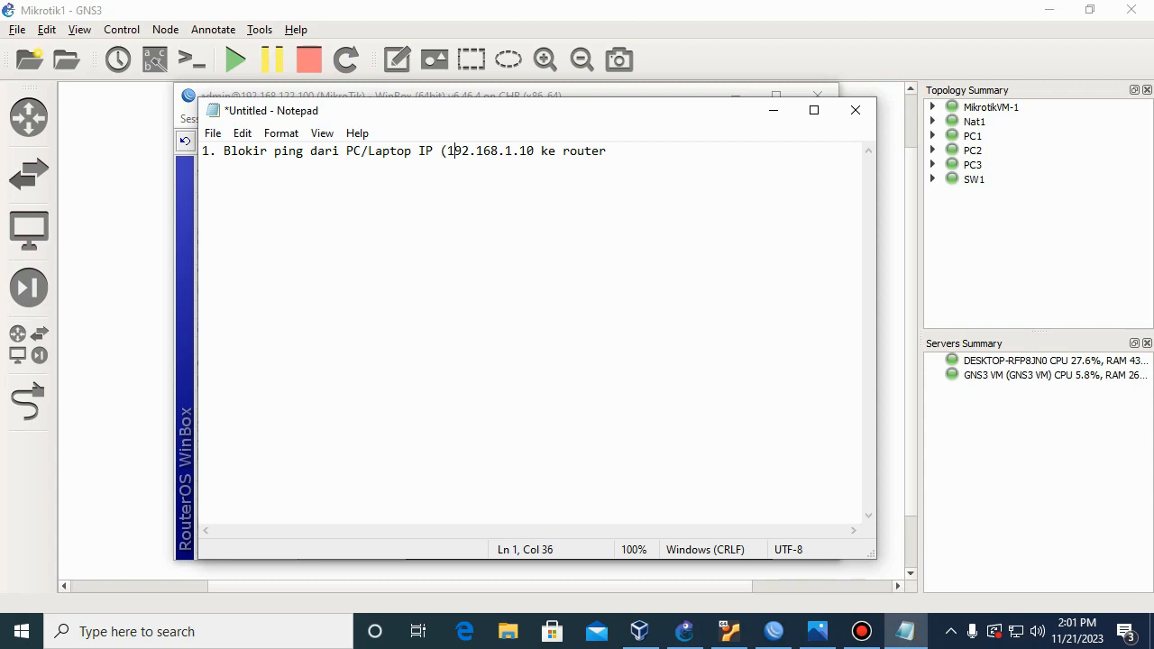
pyautogui.write(')')
pyautogui.press('Left')
pyautogui.press('Left')
pyautogui.press('Left')
pyautogui.press('Left')
pyautogui.press('Left')
pyautogui.press('Left')
pyautogui.press('Left')
pyautogui.press('Left')
pyautogui.press('Left')
pyautogui.press('Right')
pyautogui.press('Right')
pyautogui.press('Right')
pyautogui.press('Right')
pyautogui.press('Right')
pyautogui.press('Right')
pyautogui.press('Right')
pyautogui.press('Right')
pyautogui.press('Right')
pyautogui.press('Right')
pyautogui.press('Right')
pyautogui.press('Right')
pyautogui.press('Right')
pyautogui.press('Right')
pyautogui.press('Right')
pyautogui.press('Right')
pyautogui.press('Right')
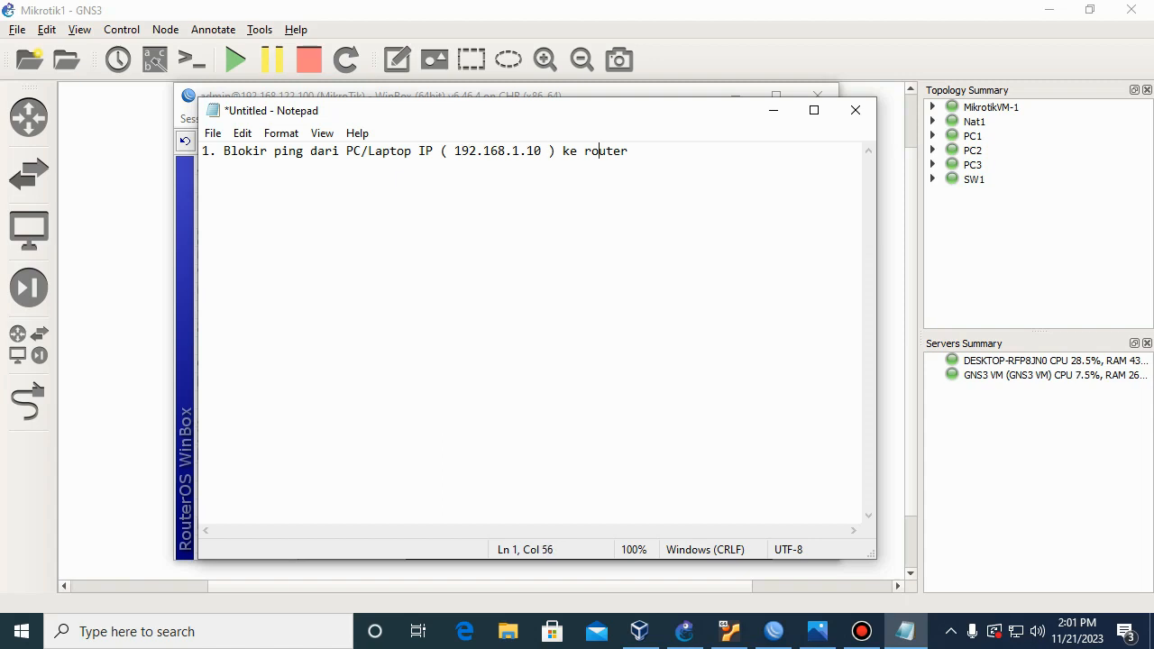
pyautogui.press('Return')
# Close the interface list in WinBox and place the Notepad note beside the firewall rule's General fields
pyautogui.click(182, 210)
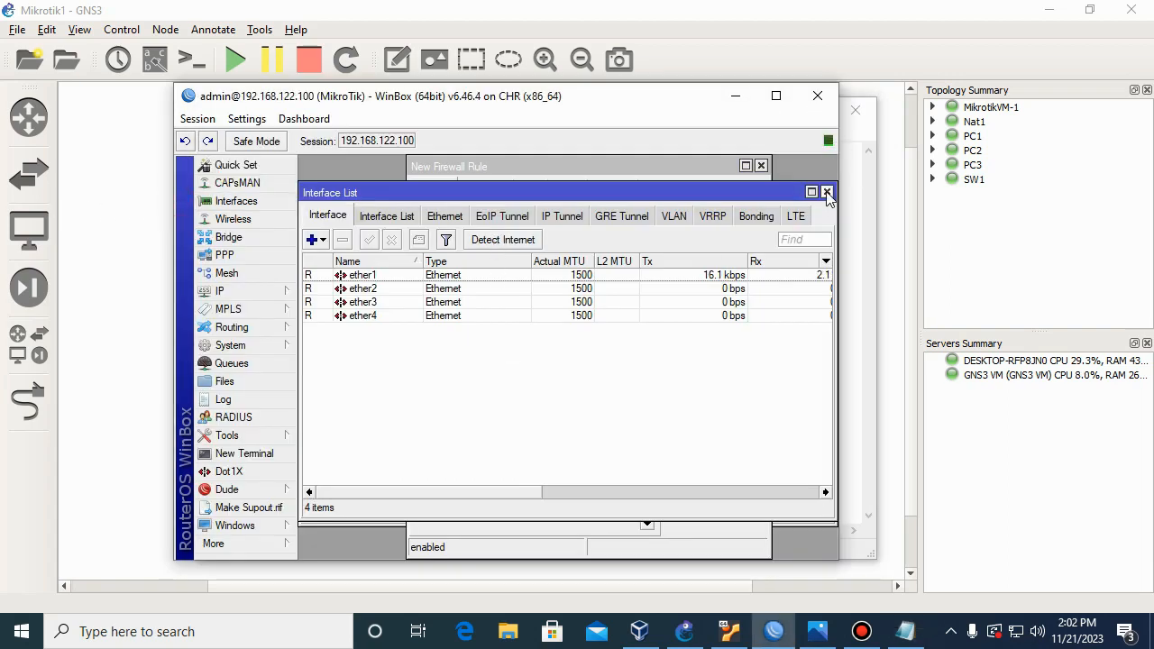
pyautogui.click(827, 191)
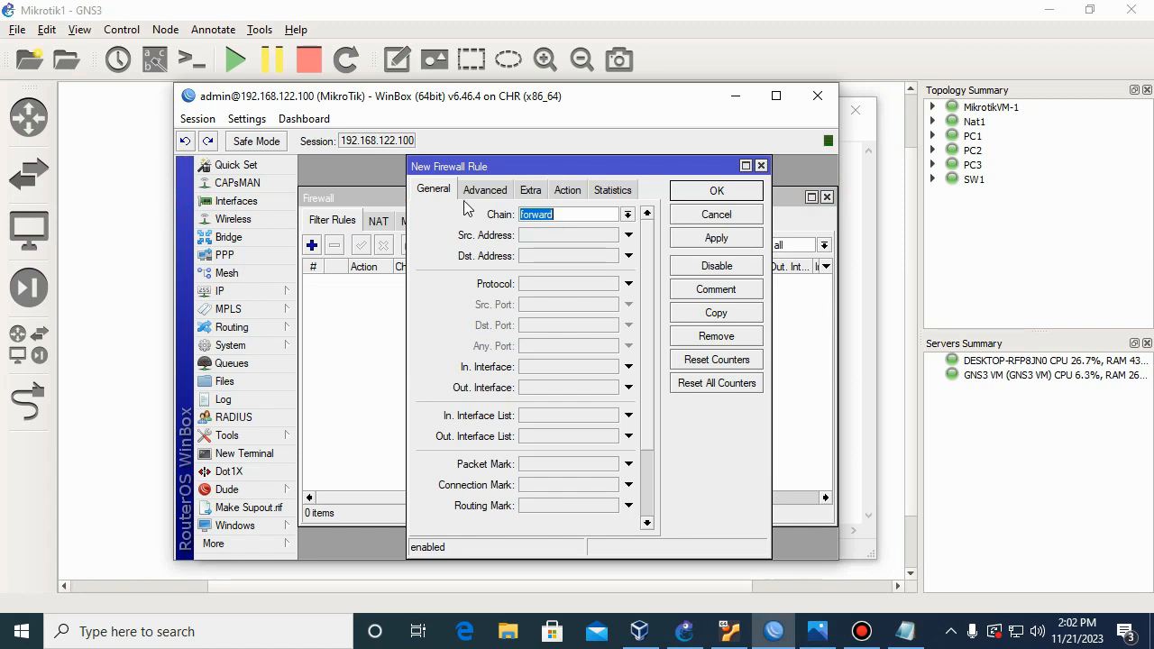
pyautogui.moveTo(524, 164); pyautogui.dragTo(486, 164)
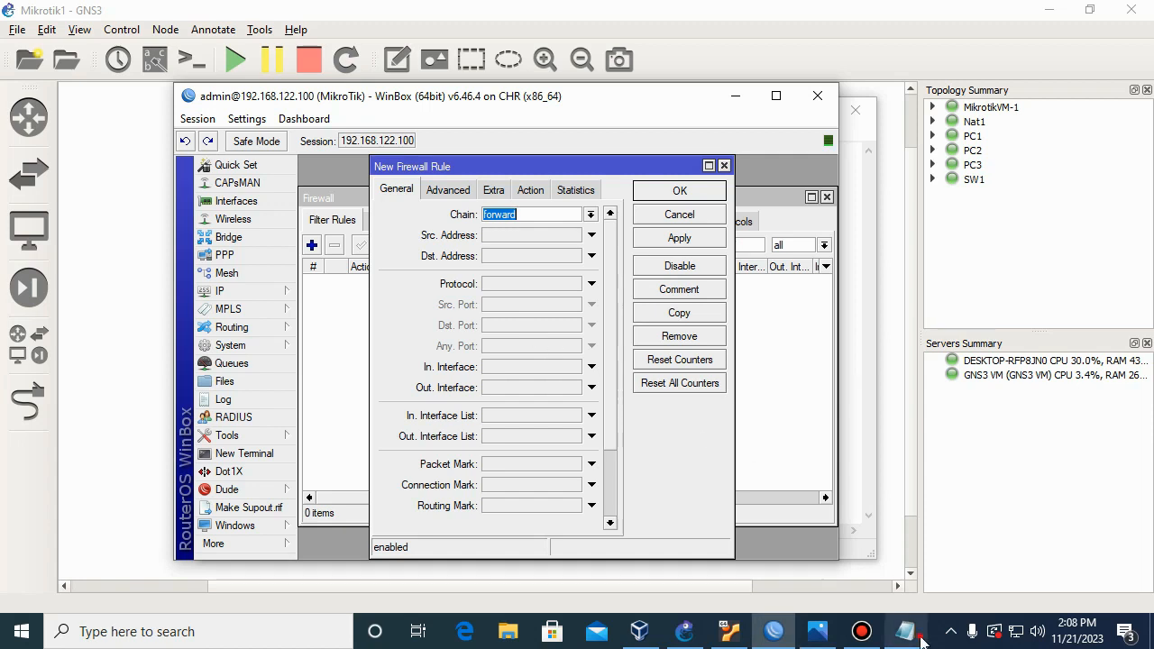
pyautogui.click(905, 632)
pyautogui.moveTo(515, 119); pyautogui.dragTo(829, 113)
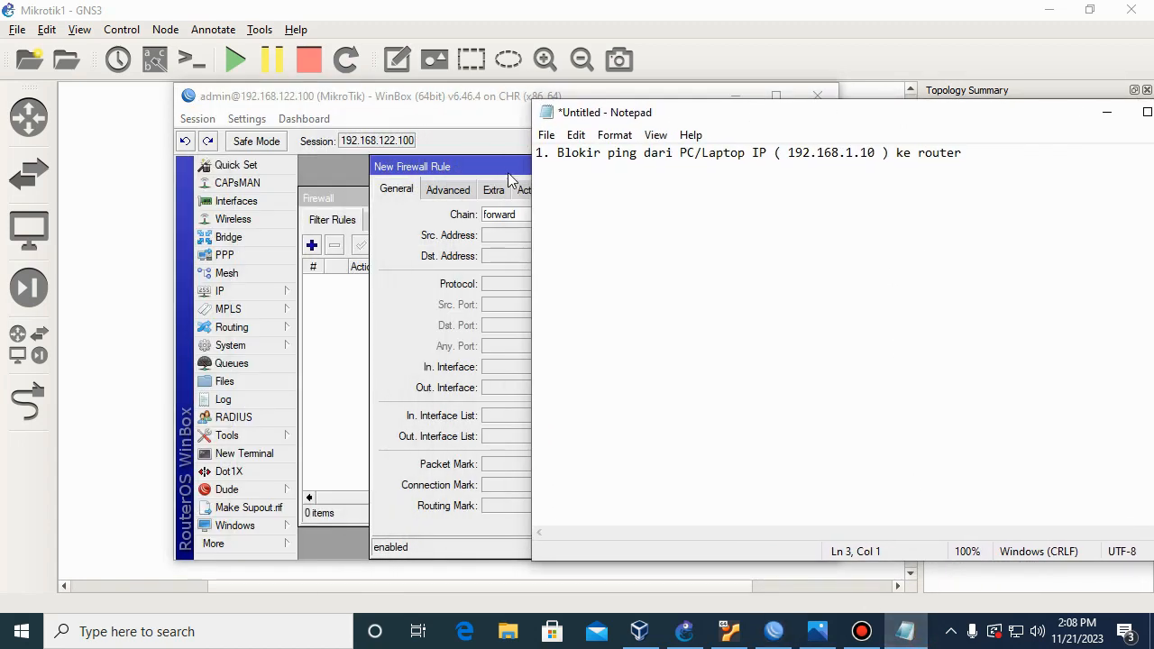
# Arrange the WinBox and Notepad windows side by side so the firewall rule and the note are both visible
pyautogui.moveTo(507, 173); pyautogui.dragTo(375, 173)
pyautogui.moveTo(672, 105); pyautogui.dragTo(566, 119)
pyautogui.moveTo(851, 113); pyautogui.dragTo(908, 115)
pyautogui.moveTo(698, 107); pyautogui.dragTo(862, 123)
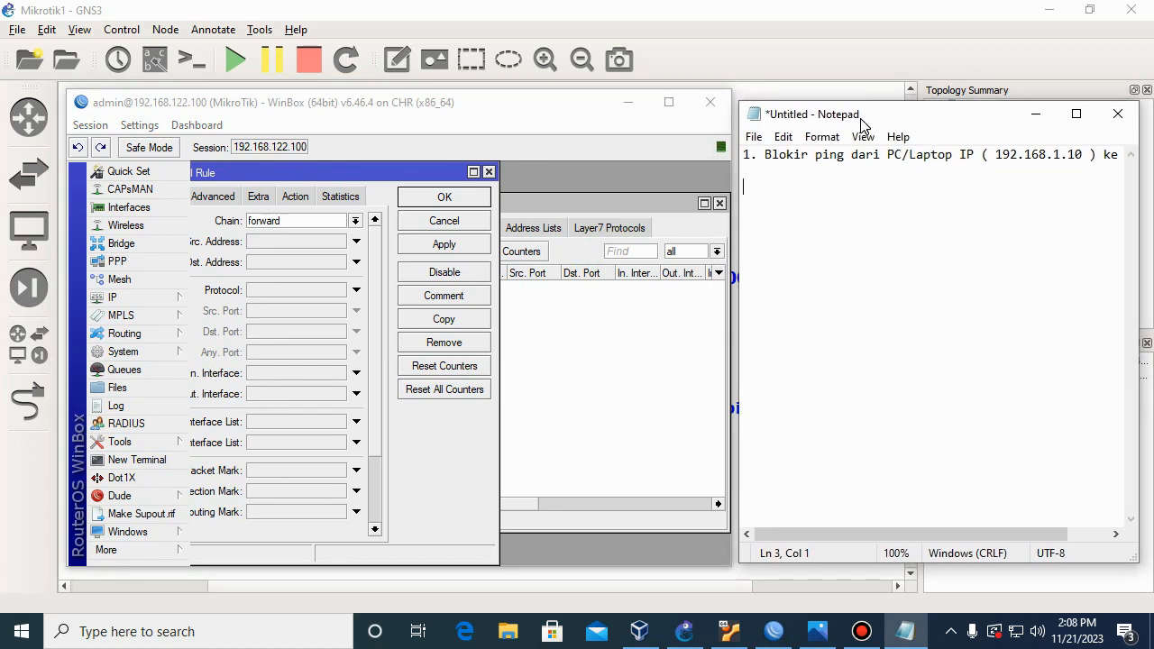
pyautogui.moveTo(490, 103); pyautogui.dragTo(449, 72)
pyautogui.moveTo(854, 99); pyautogui.dragTo(809, 74)
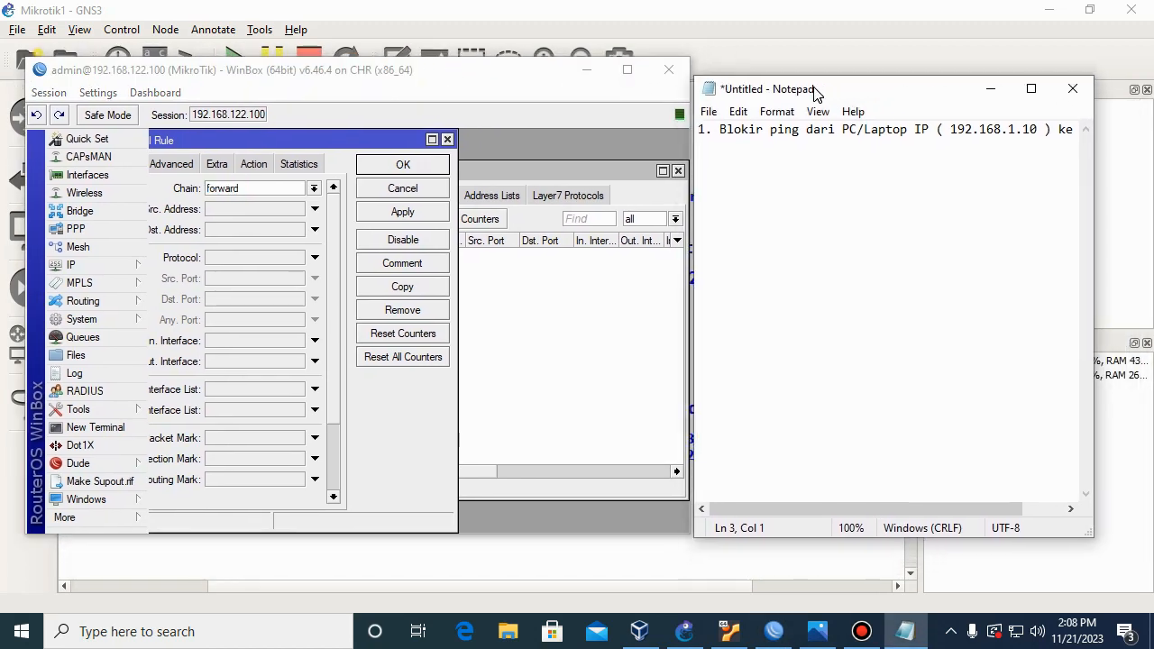
# Widen the WinBox window beside the note and move the New Firewall Rule dialog clear of the side menu
pyautogui.moveTo(548, 81); pyautogui.dragTo(548, 91)
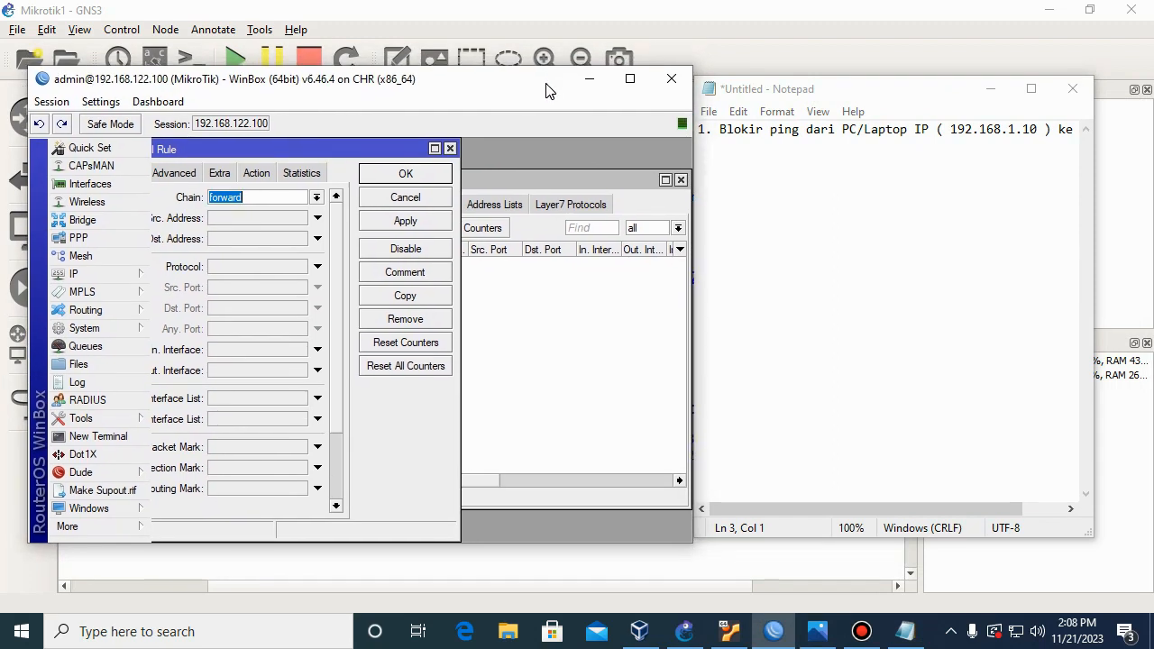
pyautogui.moveTo(906, 86); pyautogui.dragTo(958, 90)
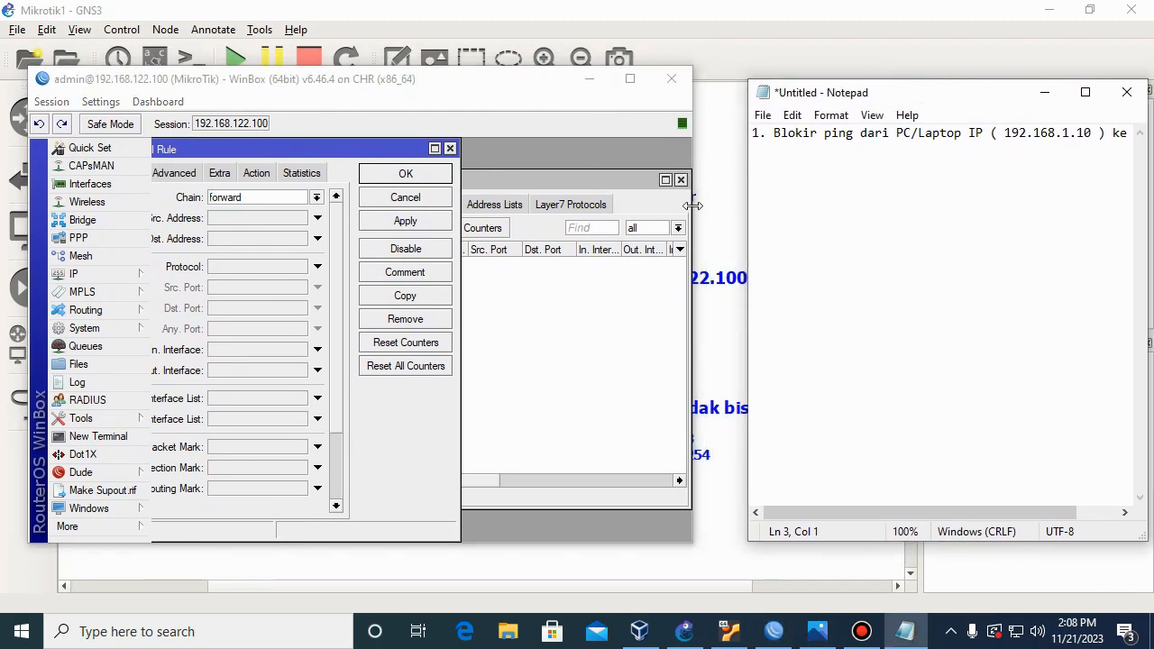
pyautogui.moveTo(693, 206); pyautogui.dragTo(738, 207)
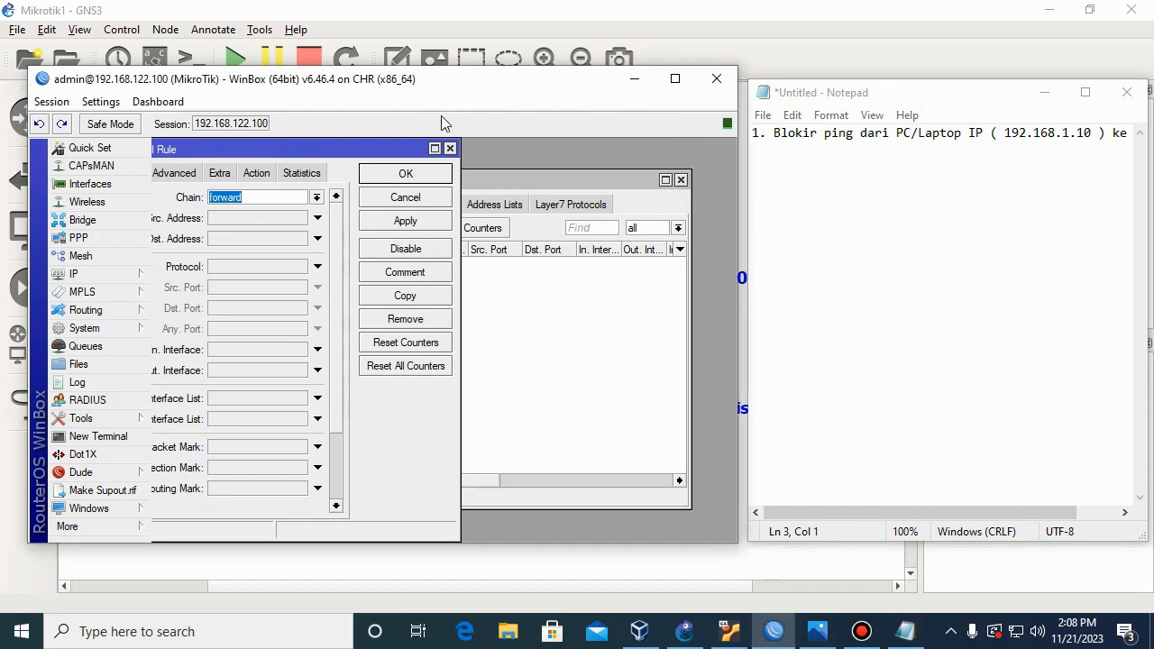
pyautogui.moveTo(382, 146); pyautogui.dragTo(536, 145)
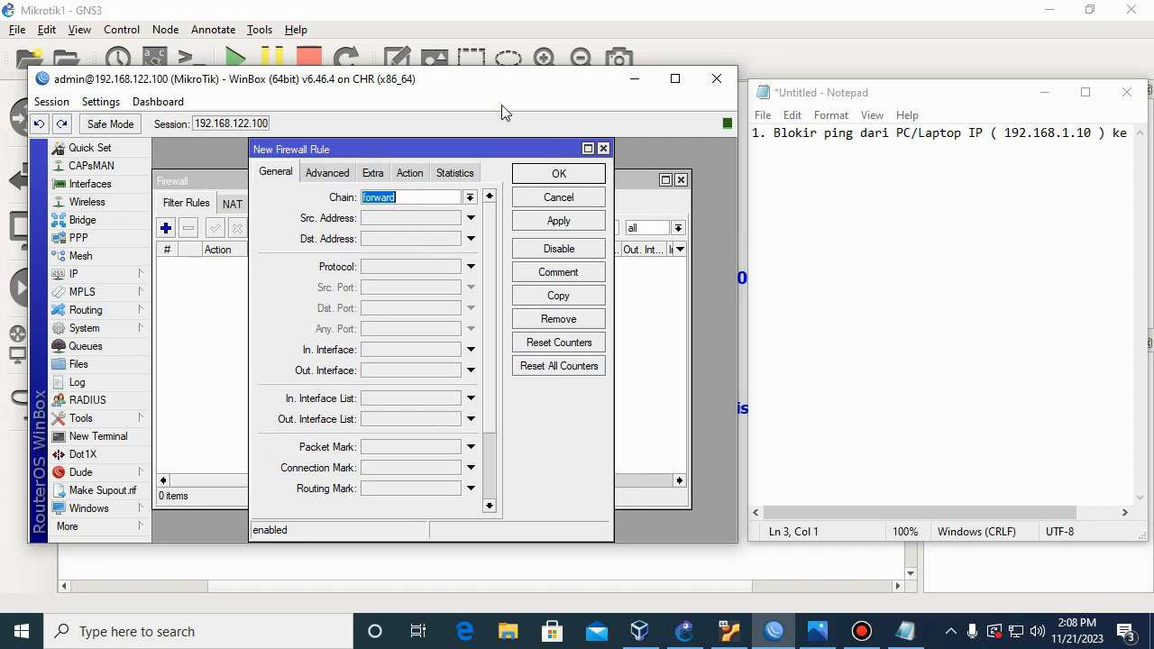
# Set the new firewall rule's chain to input
pyautogui.moveTo(501, 87); pyautogui.dragTo(503, 96)
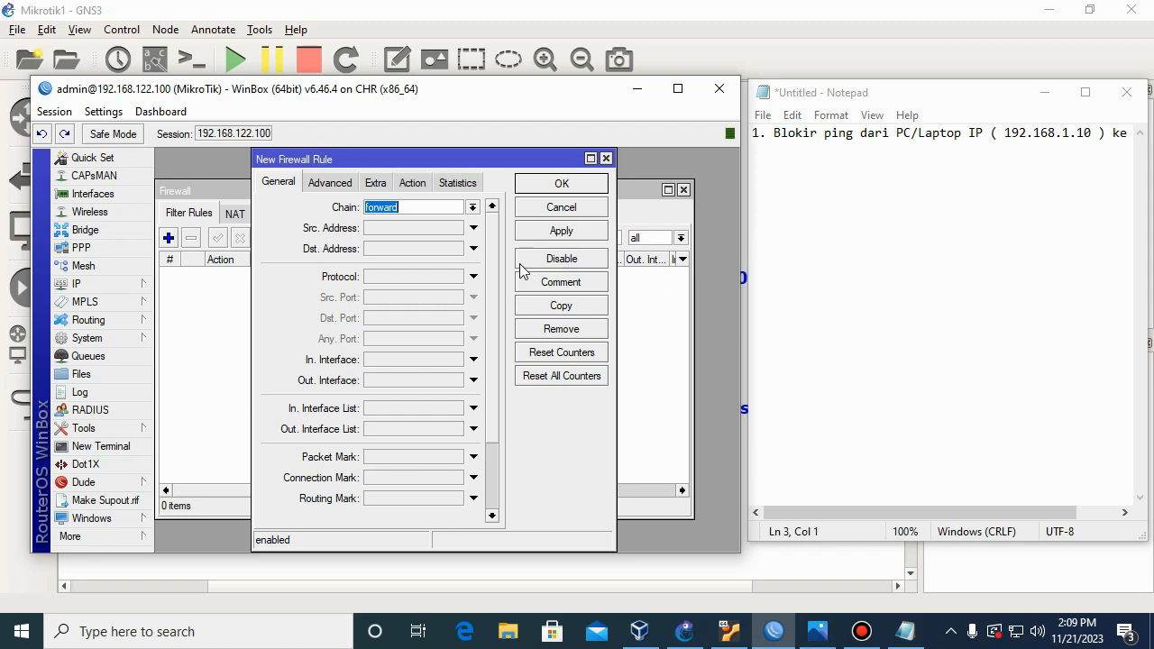
pyautogui.click(472, 207)
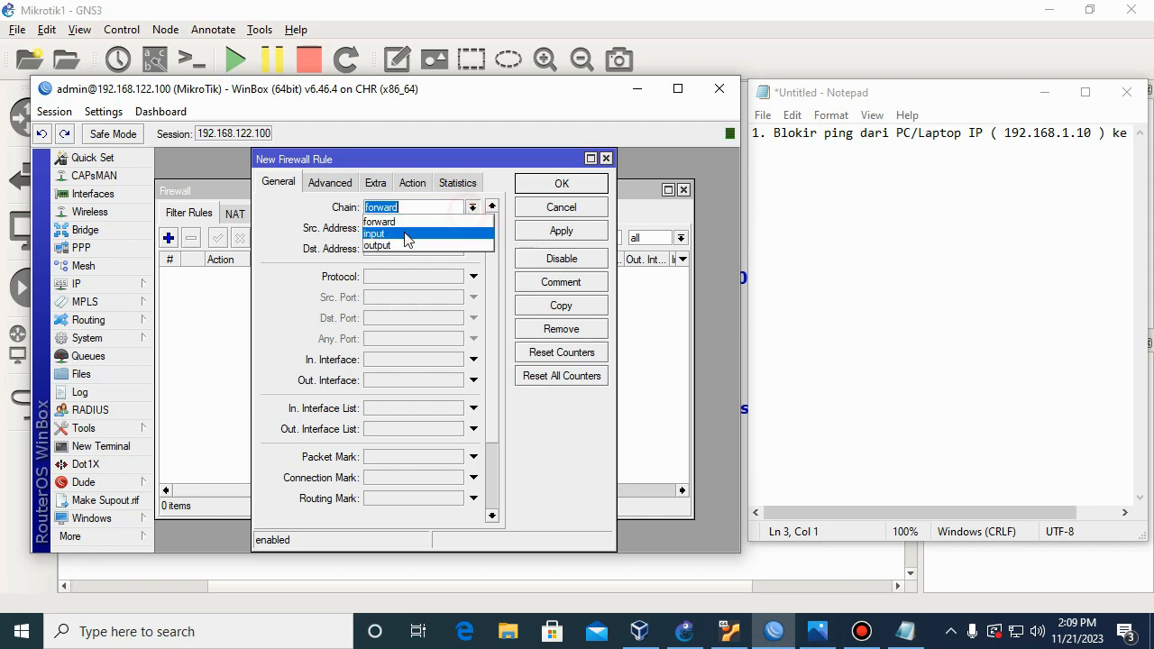
pyautogui.click(403, 237)
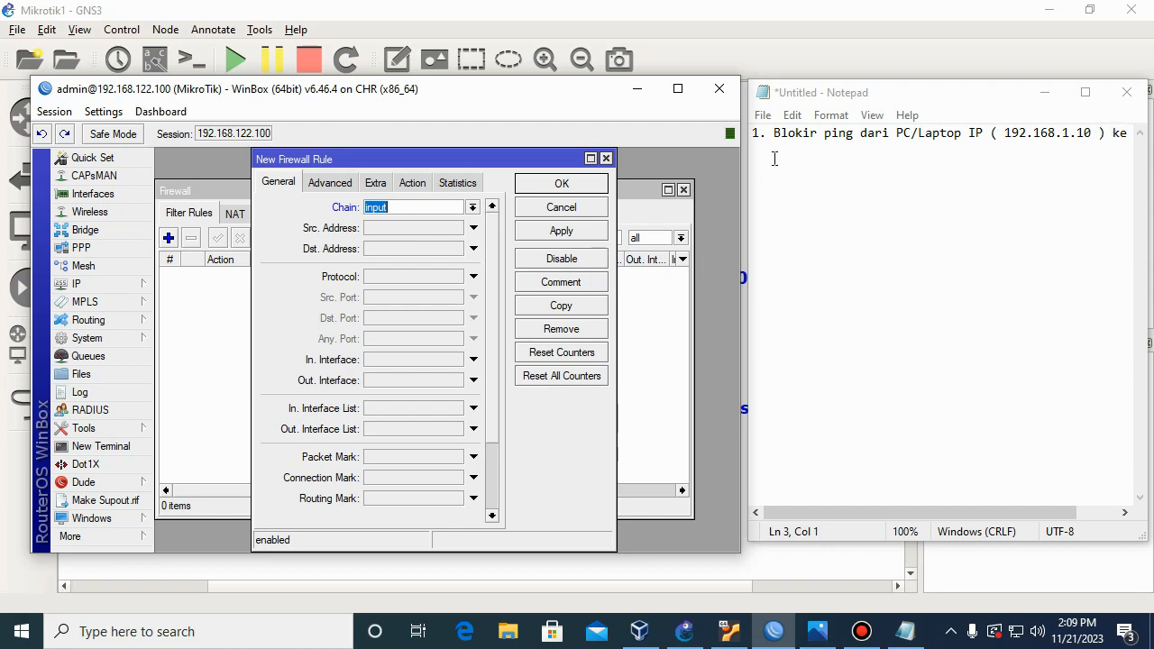
# Narrow the WinBox window, widen the Notepad window to show the whole first task, and place them side by side
pyautogui.moveTo(744, 184); pyautogui.dragTo(709, 184)
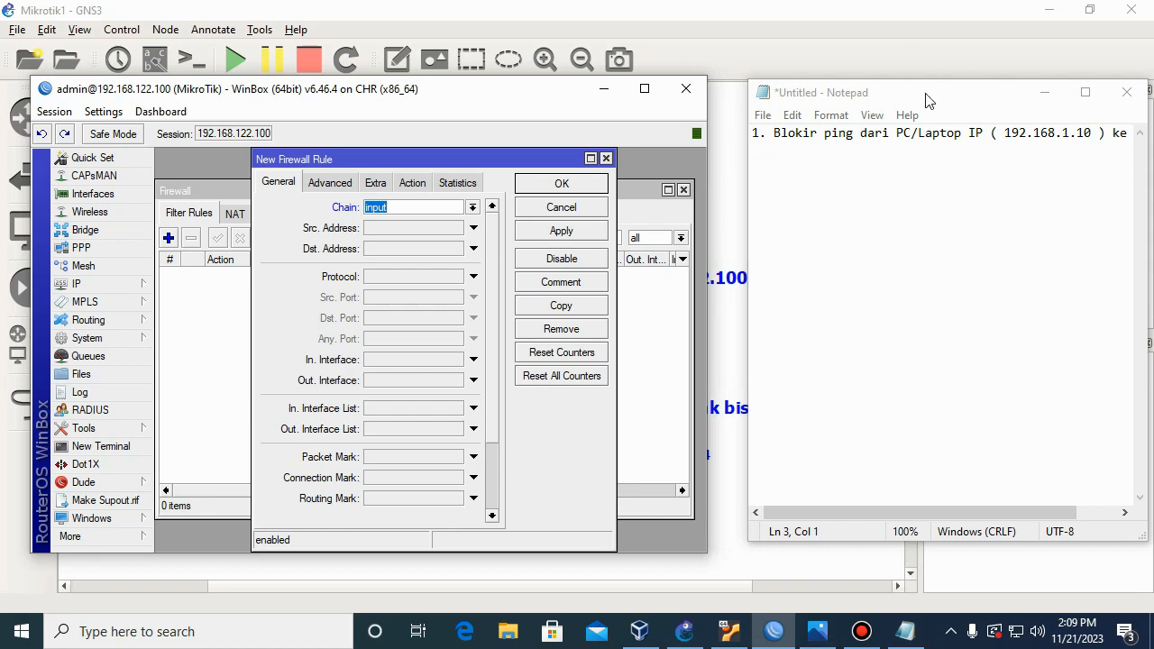
pyautogui.moveTo(931, 101)
pyautogui.mouseDown()
pyautogui.moveTo(879, 96)
pyautogui.moveTo(912, 95)
pyautogui.mouseUp()
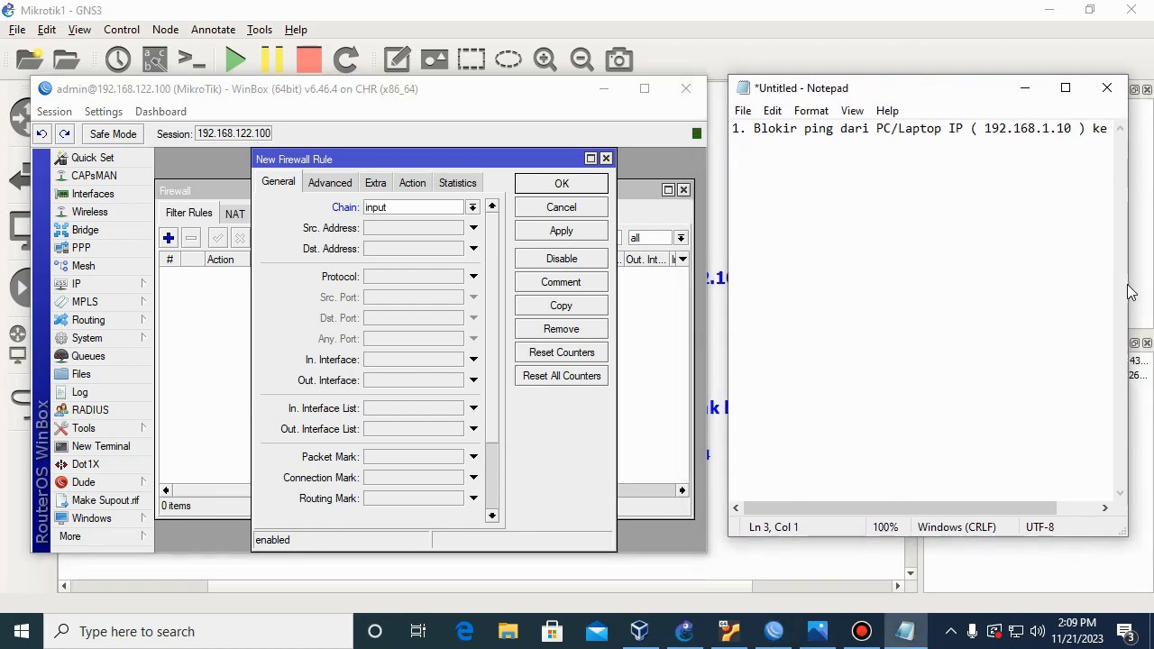
pyautogui.moveTo(728, 249); pyautogui.dragTo(665, 250)
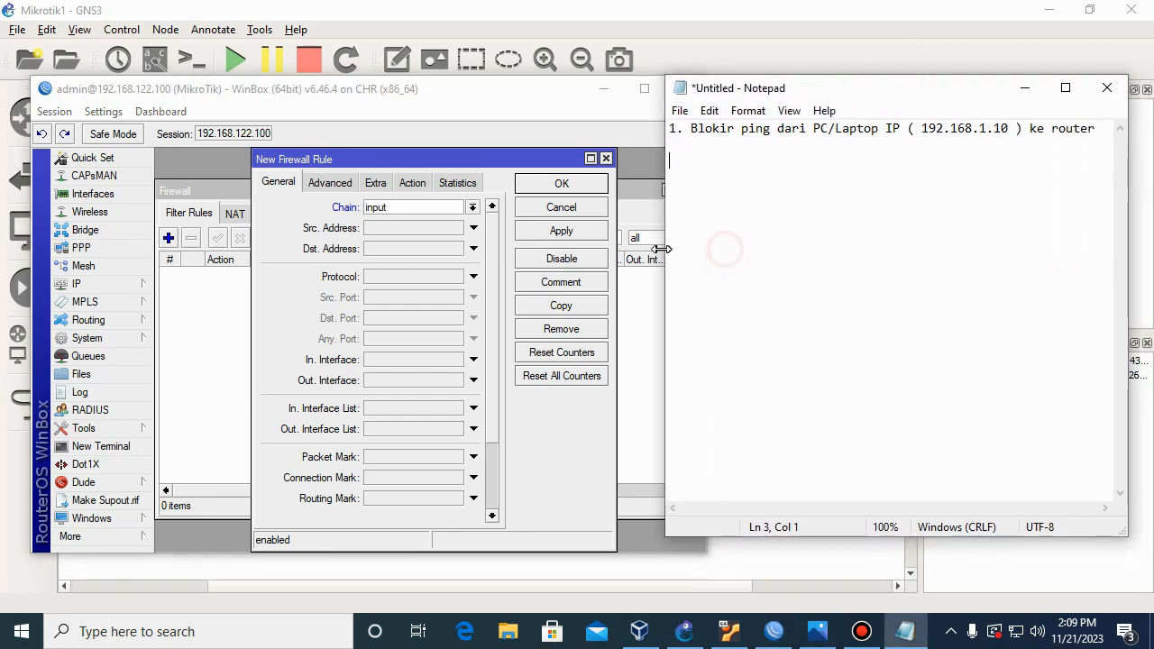
pyautogui.moveTo(917, 90); pyautogui.dragTo(964, 101)
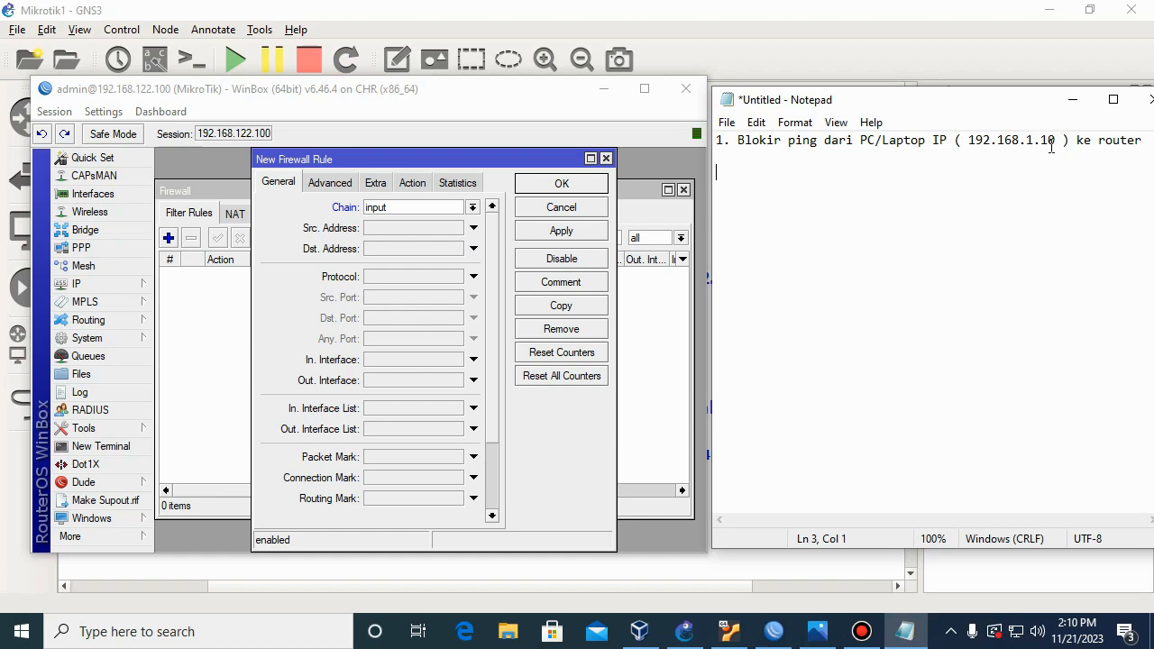
# Set the firewall rule's source address to 192.168.1.10
pyautogui.click(375, 231)
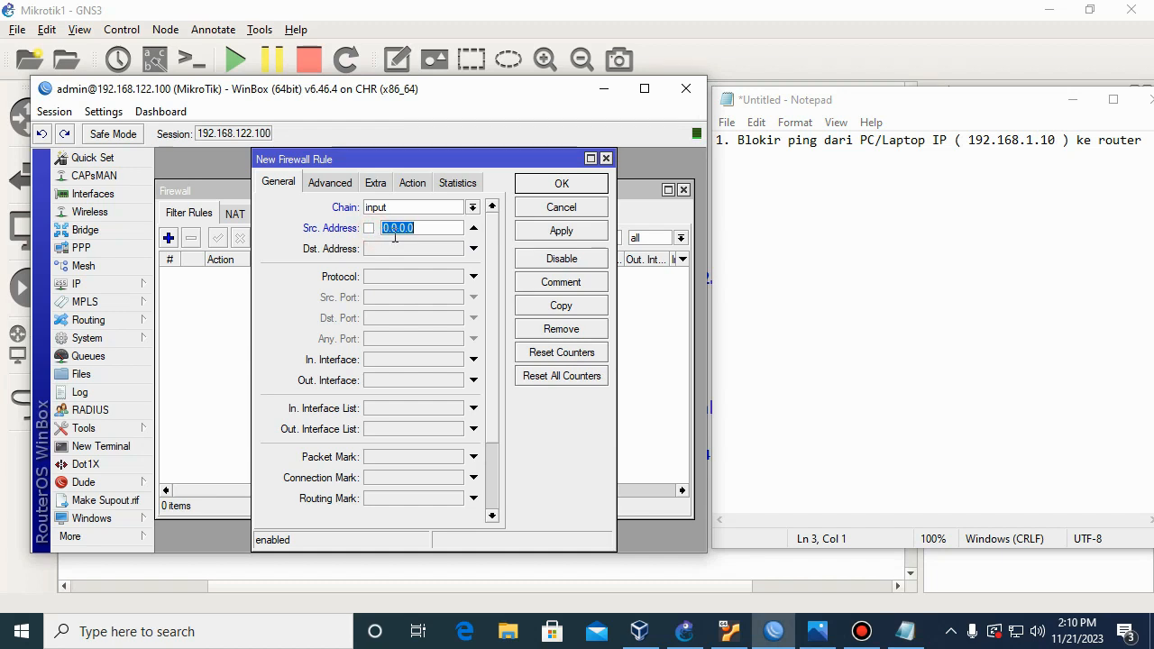
pyautogui.write('192.1')
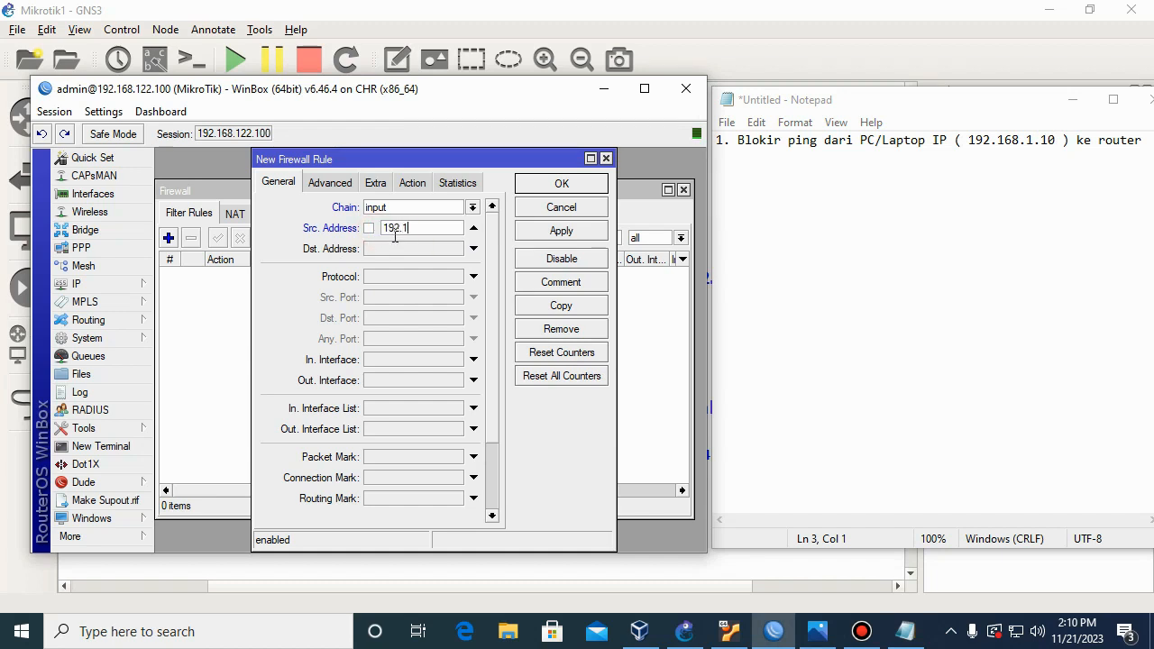
pyautogui.write('68.1.10')
# Highlight the word "ping" in the note's first task to check which traffic has to be blocked
pyautogui.click(796, 142)
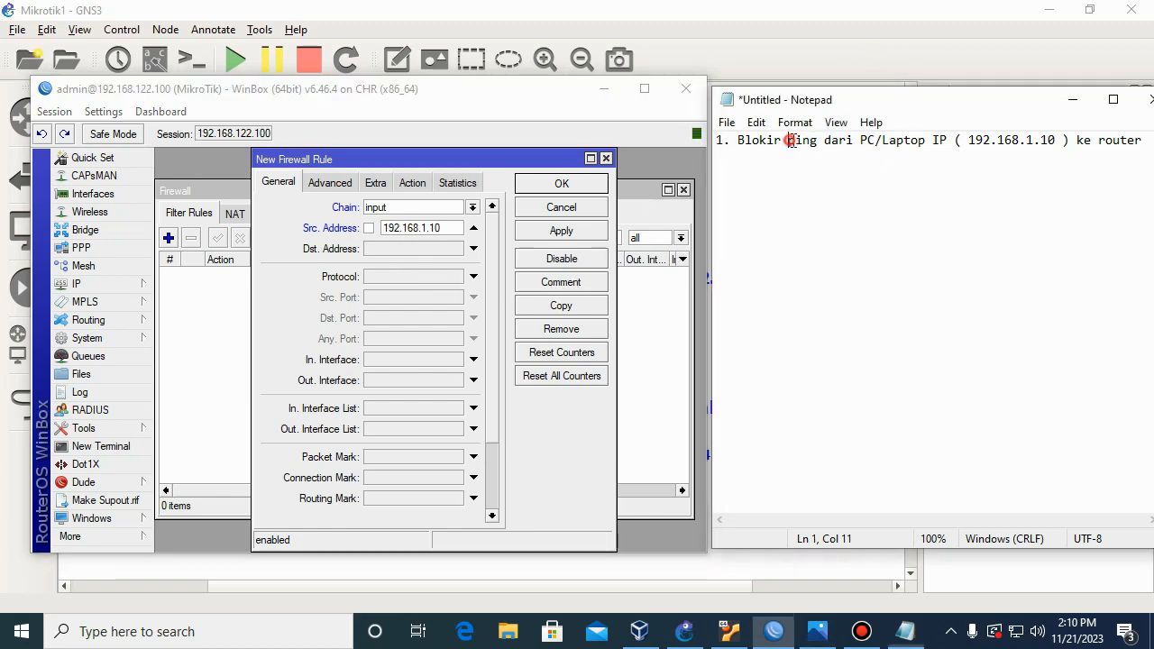
pyautogui.doubleClick(798, 142)
pyautogui.click(810, 153)
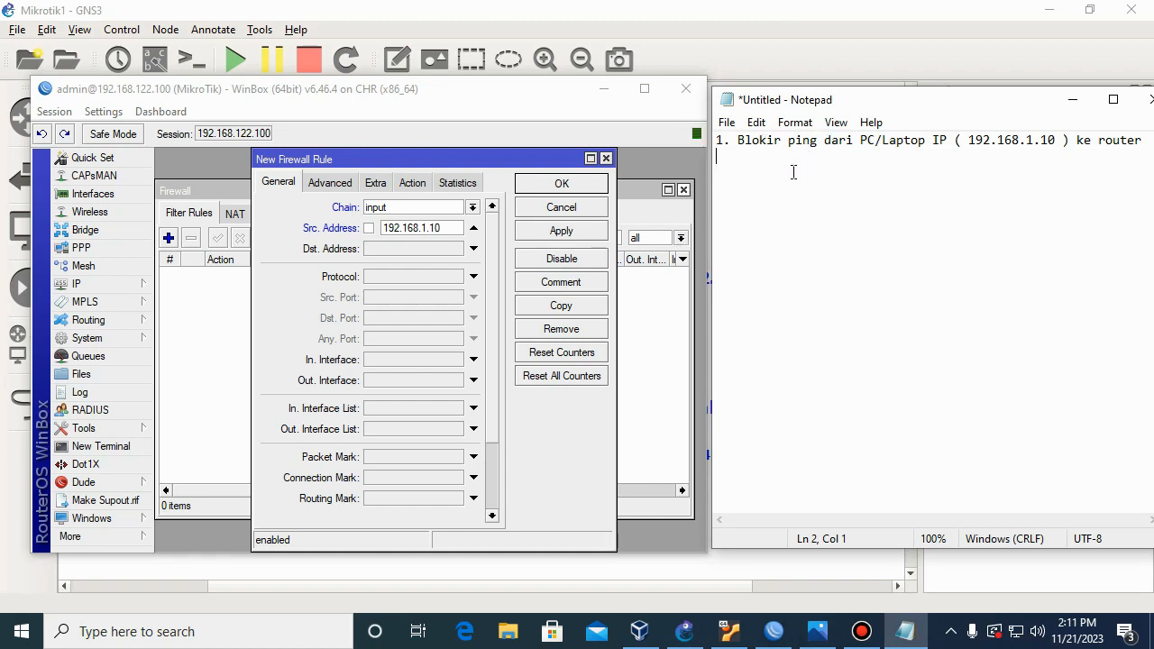
# Set the firewall rule's protocol to icmp in its General settings
pyautogui.click(377, 184)
pyautogui.click(410, 183)
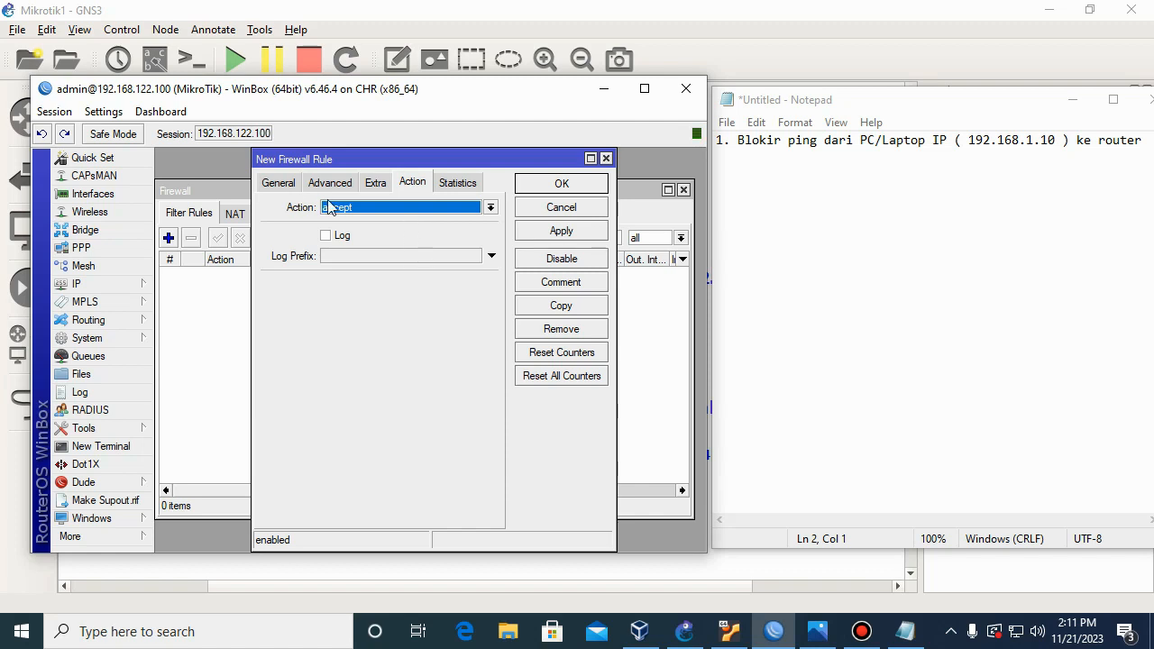
pyautogui.click(278, 183)
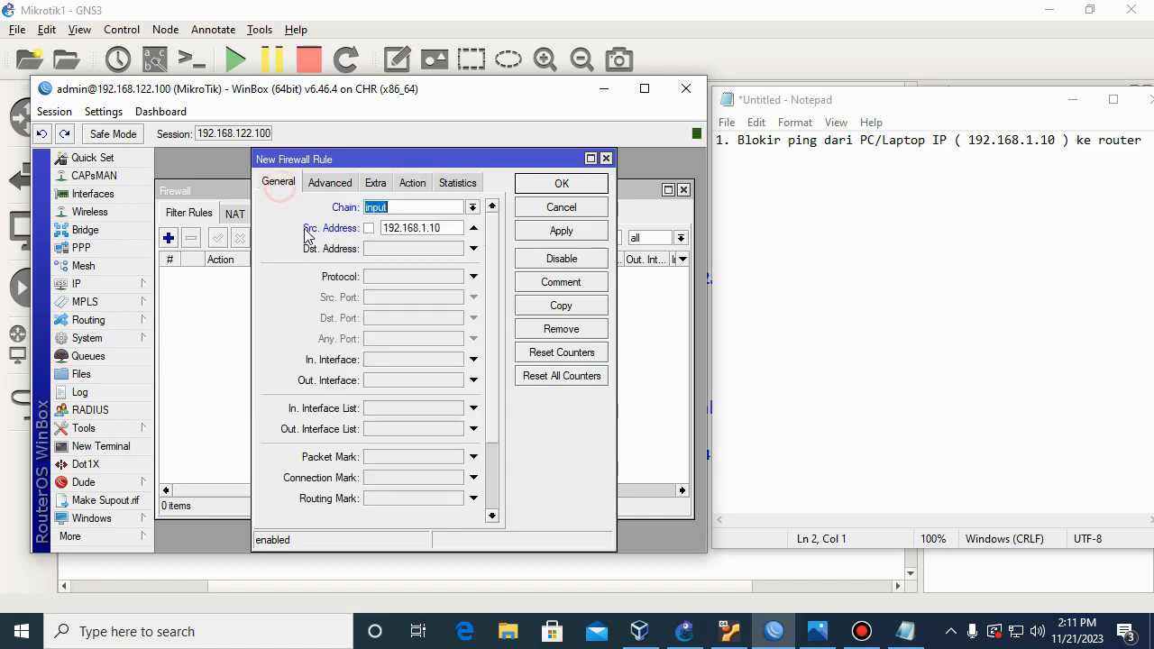
pyautogui.click(408, 278)
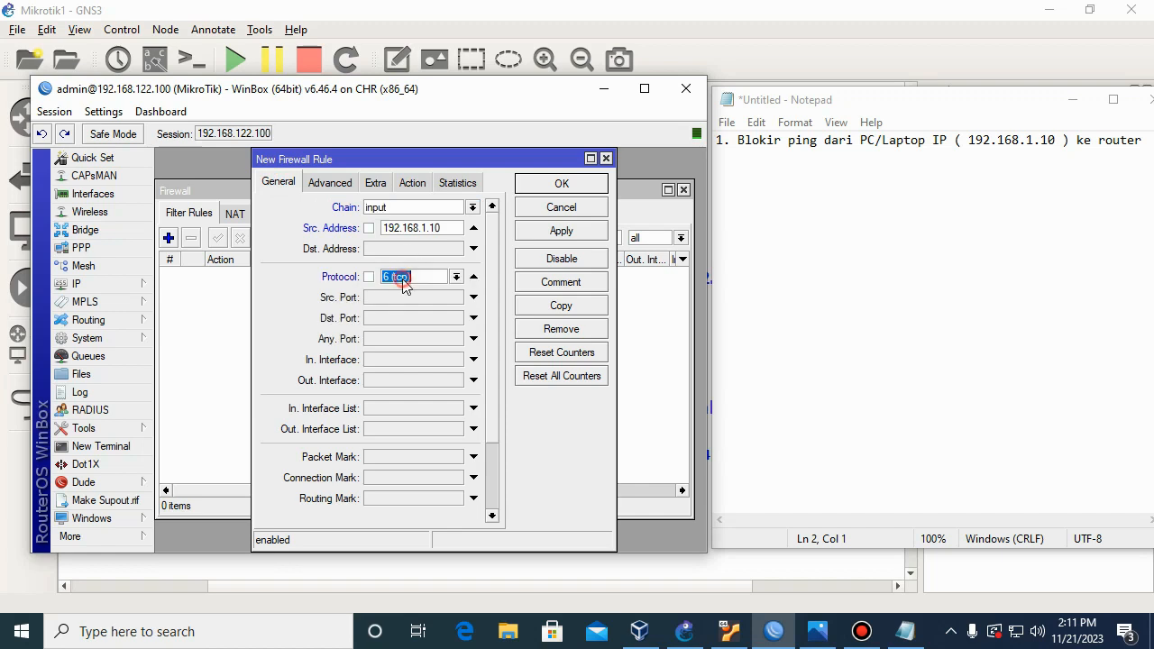
pyautogui.click(457, 277)
pyautogui.scroll(-1, 405, 324)
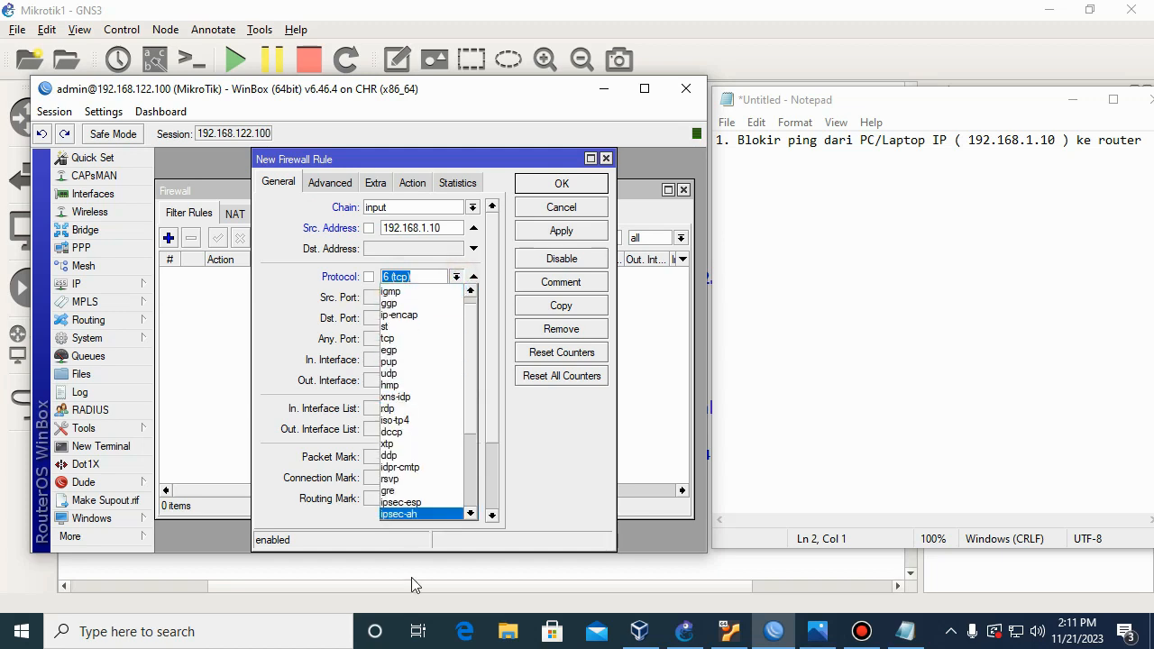
pyautogui.scroll(1, 392, 320)
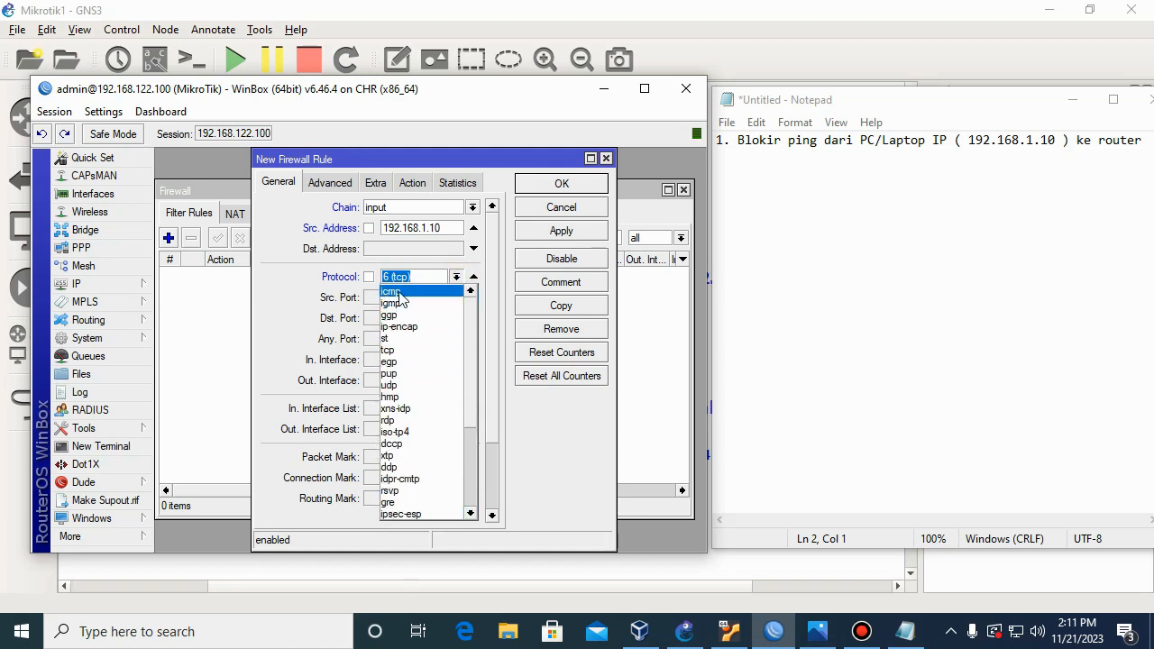
pyautogui.click(401, 291)
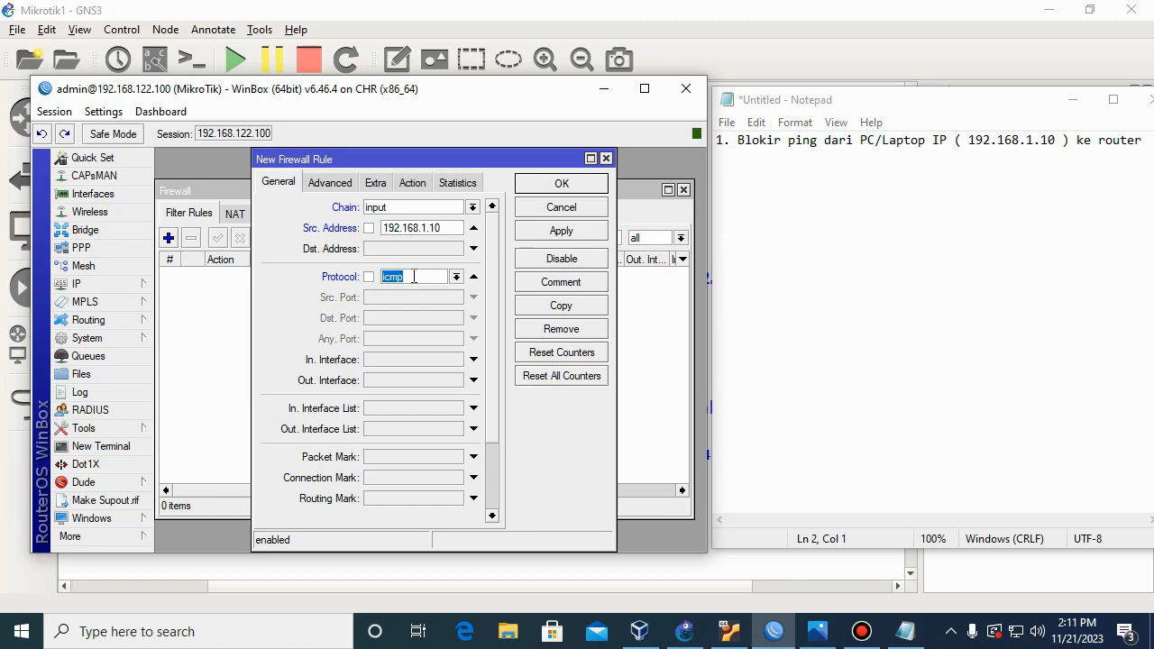
pyautogui.press('Tab')
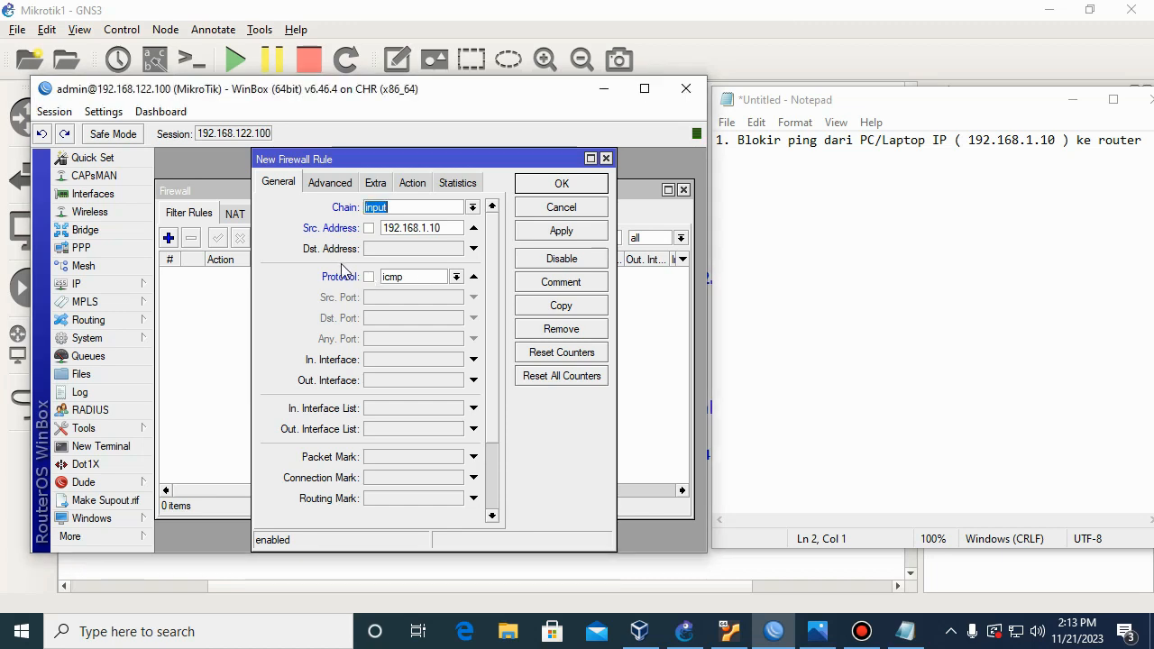
# Set the firewall rule's action to drop and apply the rule
pyautogui.click(410, 183)
pyautogui.click(377, 209)
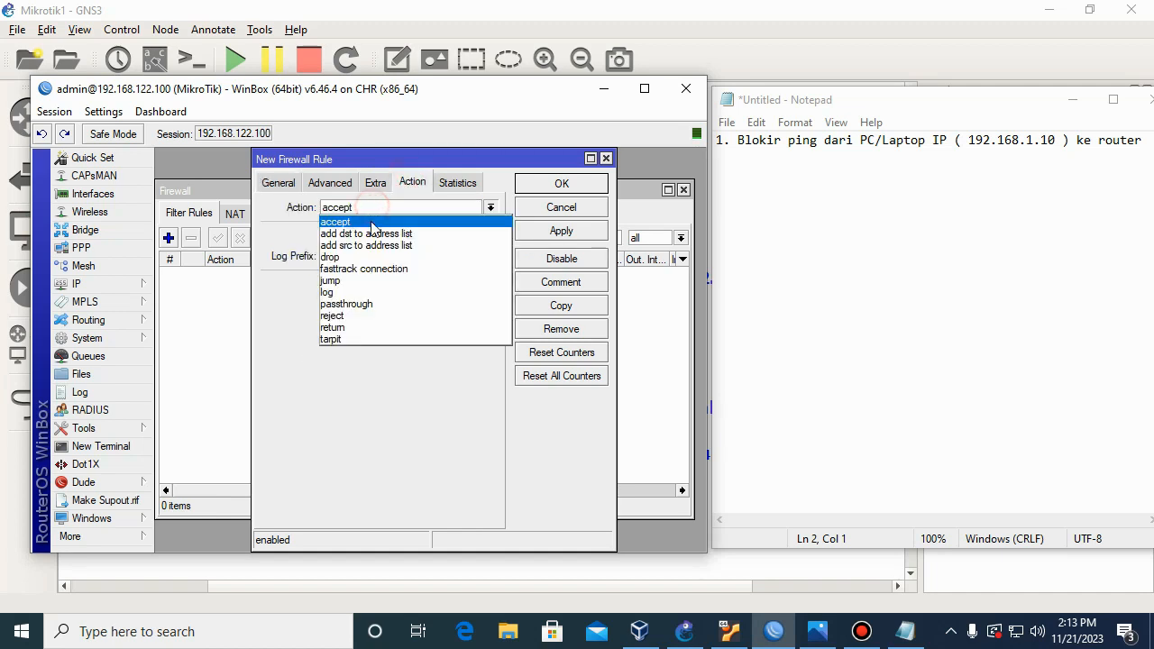
pyautogui.click(330, 257)
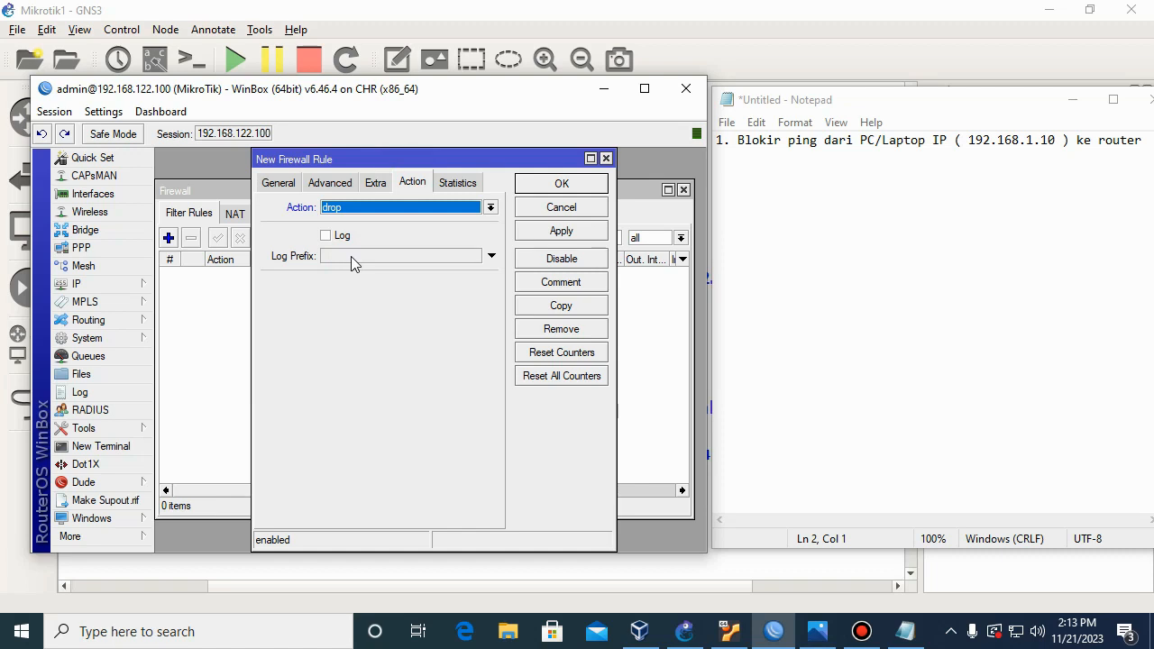
pyautogui.click(560, 183)
pyautogui.click(546, 232)
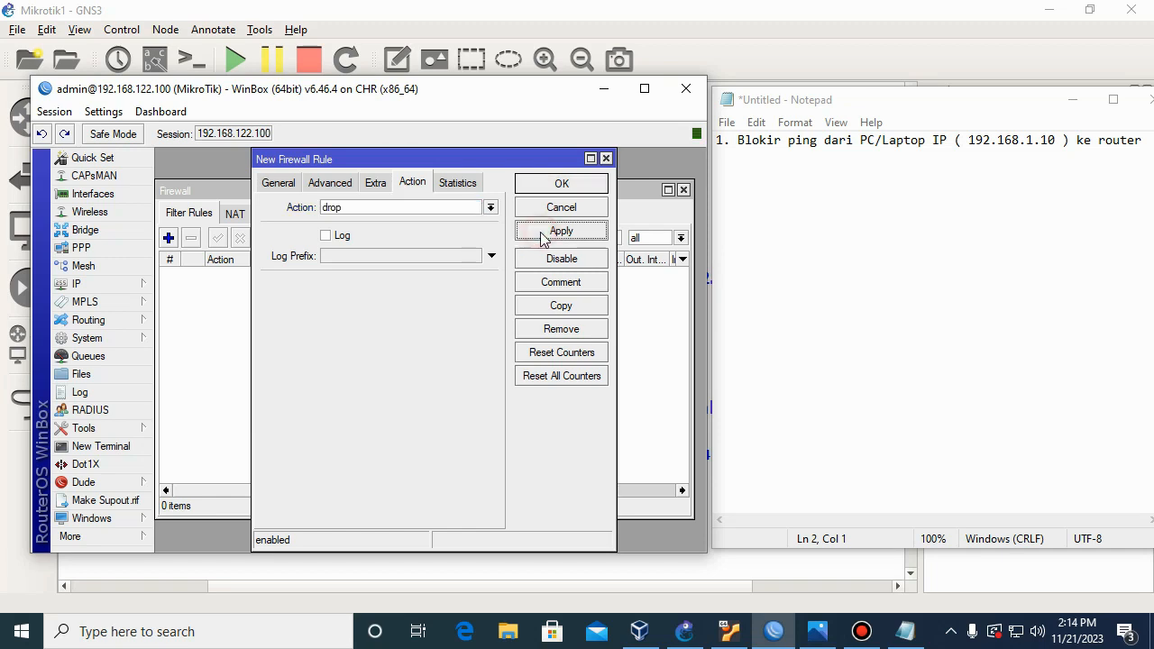
pyautogui.click(558, 185)
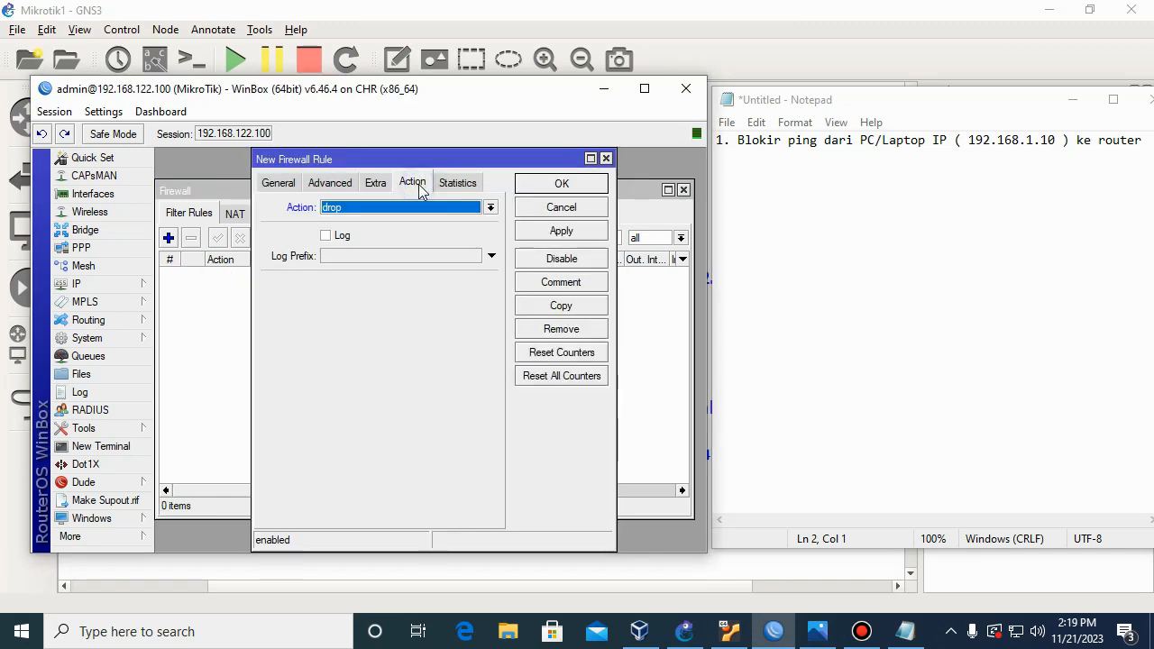
# Write a second task in the note as "2. Blokir Ping dari PC/Laptop", leaving a blank line below the first
pyautogui.click(804, 213)
pyautogui.press('Return')
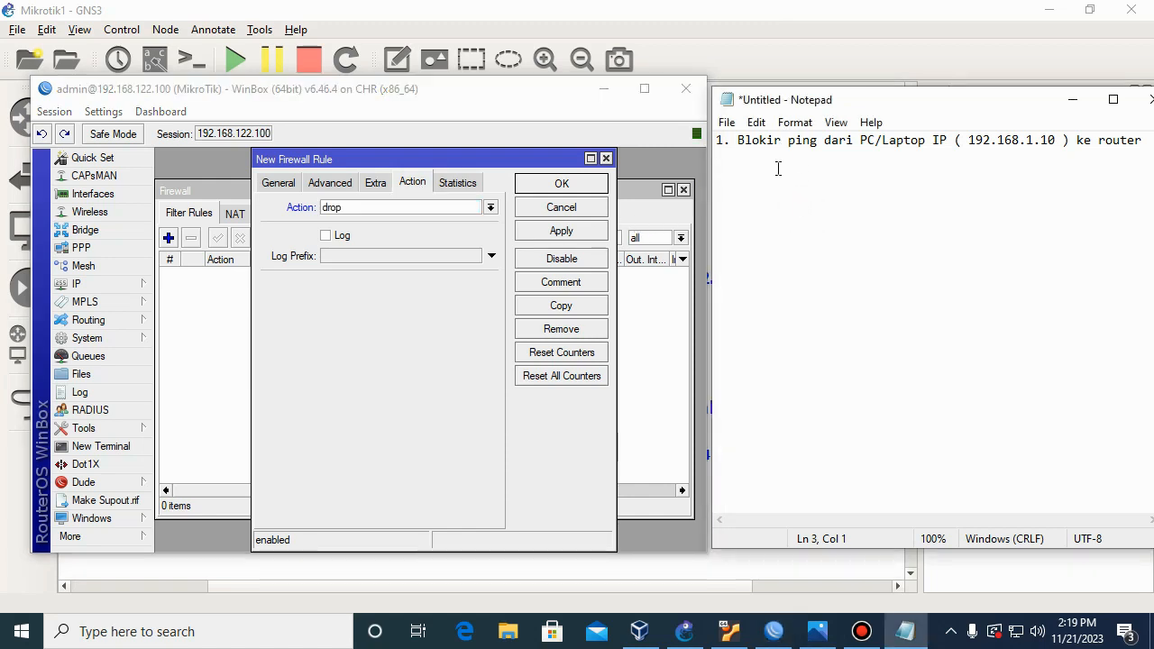
pyautogui.write('2. Blokir Ping dari')
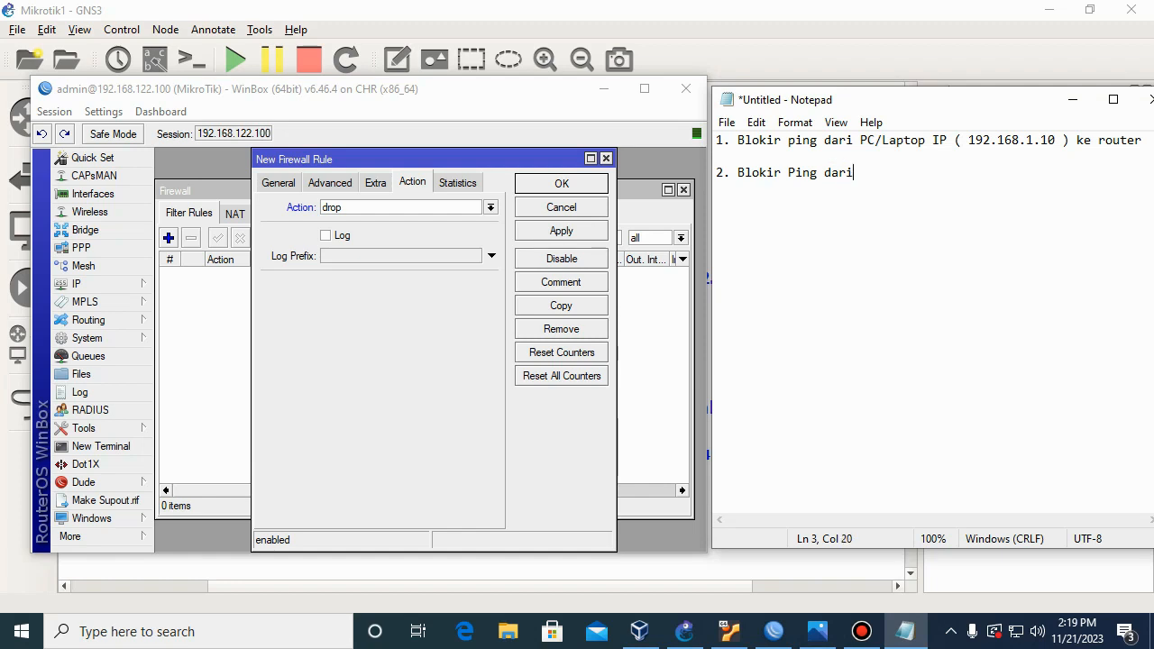
pyautogui.write(' Pc')
pyautogui.write('C')
pyautogui.write('/L')
pyautogui.write('ap')
pyautogui.write('top')
# Replace "Ping" with "Akses Facebook" in the note's second task
pyautogui.press('Left')
pyautogui.press('Left')
pyautogui.press('Left')
pyautogui.press('Left')
pyautogui.press('Left')
pyautogui.press('Left')
pyautogui.press('Left')
pyautogui.press('Left')
pyautogui.press('Left')
pyautogui.press('Left')
pyautogui.press('Left')
pyautogui.press('Left')
pyautogui.press('Left')
pyautogui.press('Left')
pyautogui.press('Left')
pyautogui.press('BackSpace')
pyautogui.press('BackSpace')
pyautogui.press('BackSpace')
pyautogui.press('BackSpace')
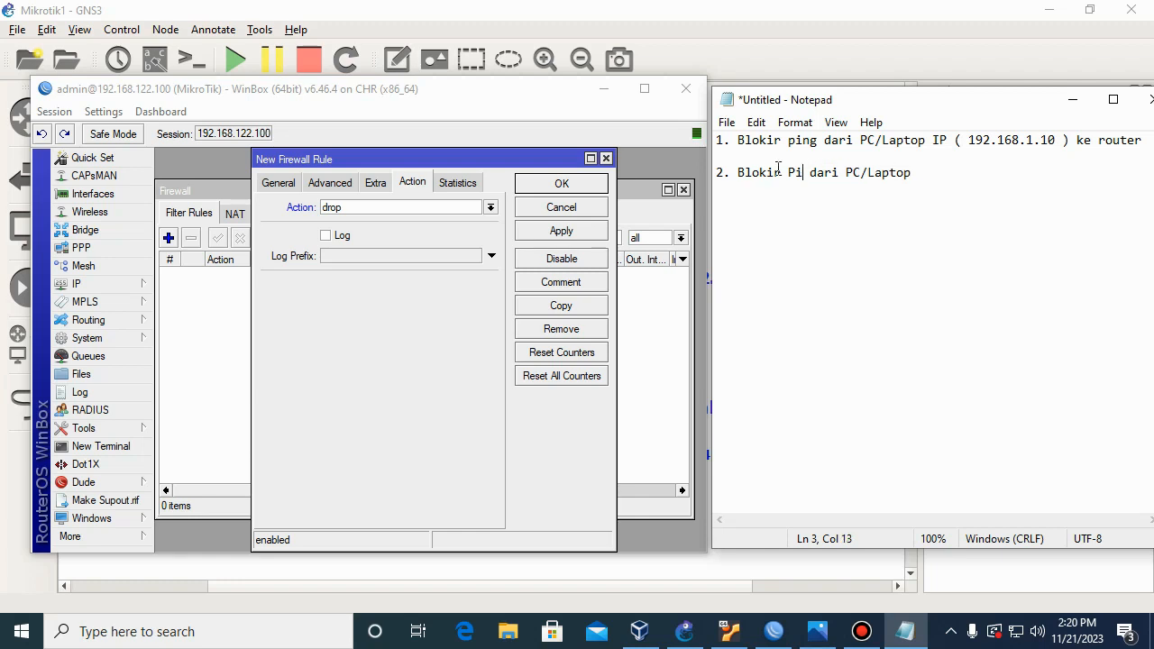
pyautogui.write('ak')
pyautogui.press('BackSpace')
pyautogui.press('BackSpace')
pyautogui.write('Ak')
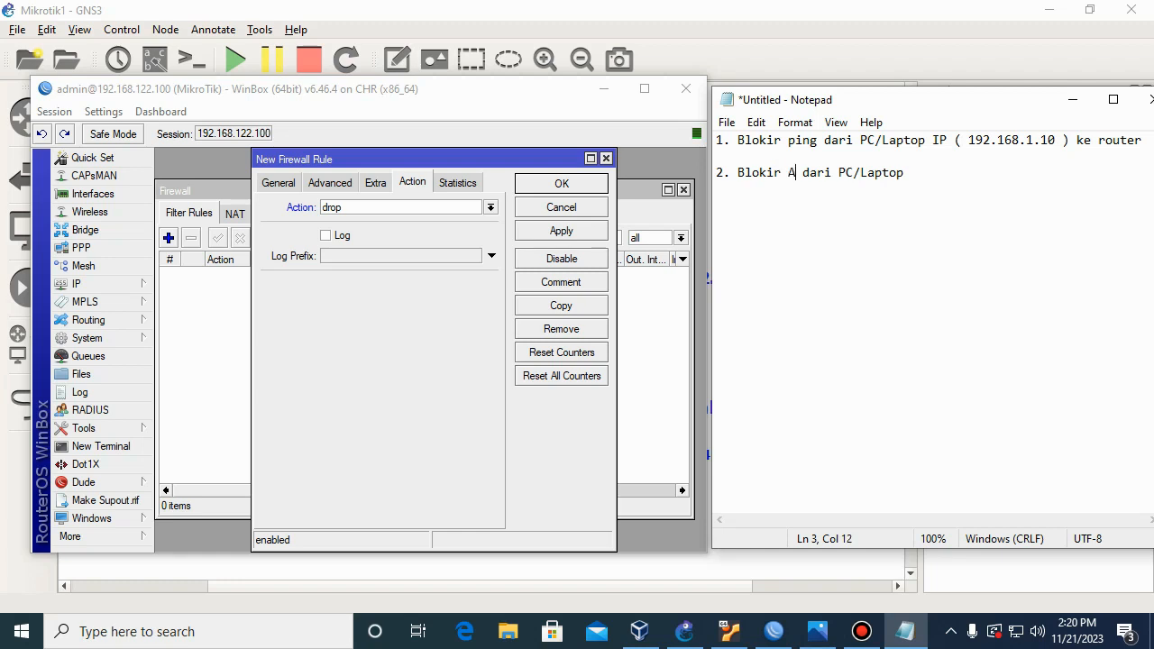
pyautogui.write('ses')
pyautogui.write(' Face')
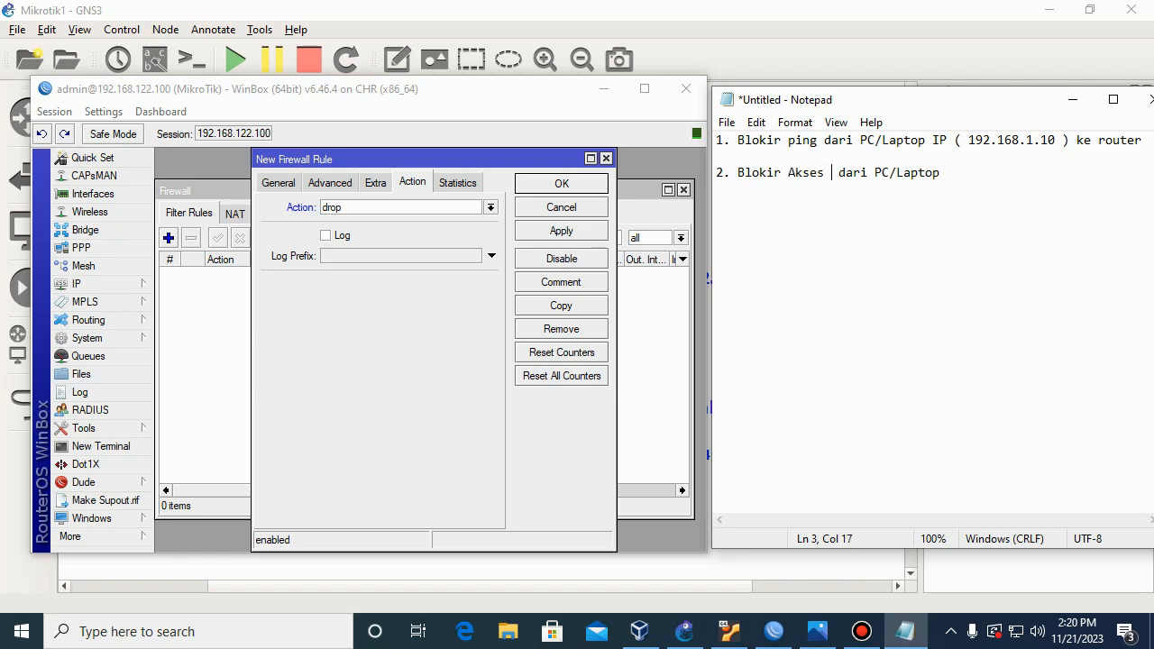
pyautogui.write('book')
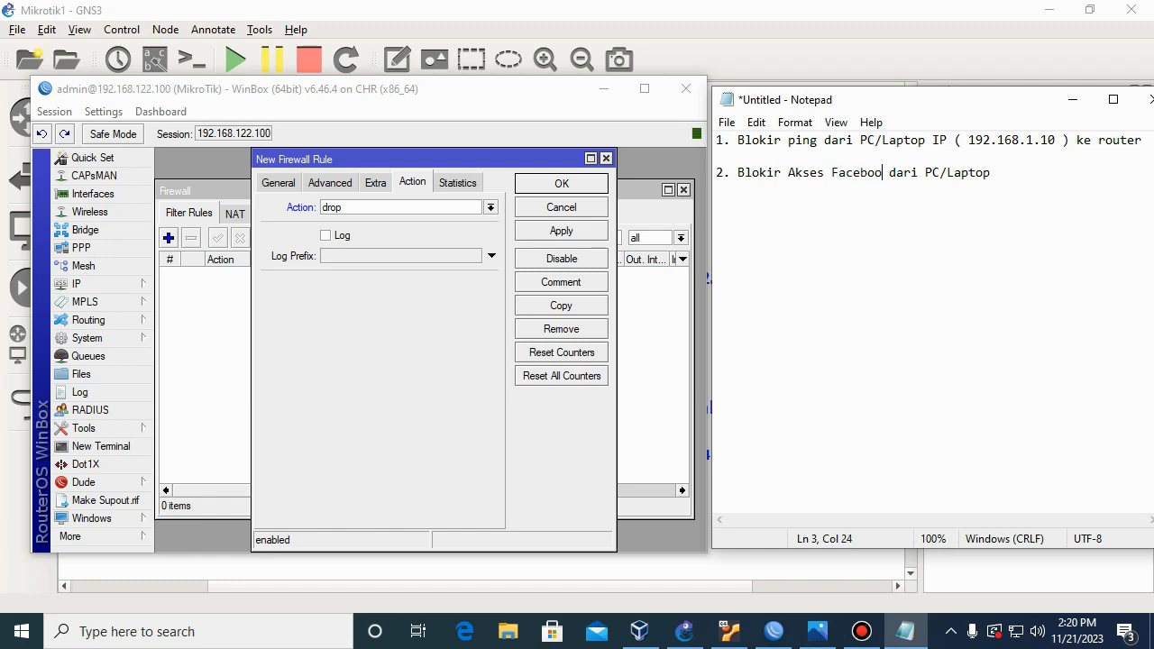
# Add "( 192.168.1.10 )" after "PC/Laptop" at the end of the note's second task
pyautogui.press('Right')
pyautogui.press('Right')
pyautogui.press('Right')
pyautogui.press('Right')
pyautogui.press('Right')
pyautogui.press('Right')
pyautogui.press('Right')
pyautogui.press('Right')
pyautogui.press('Right')
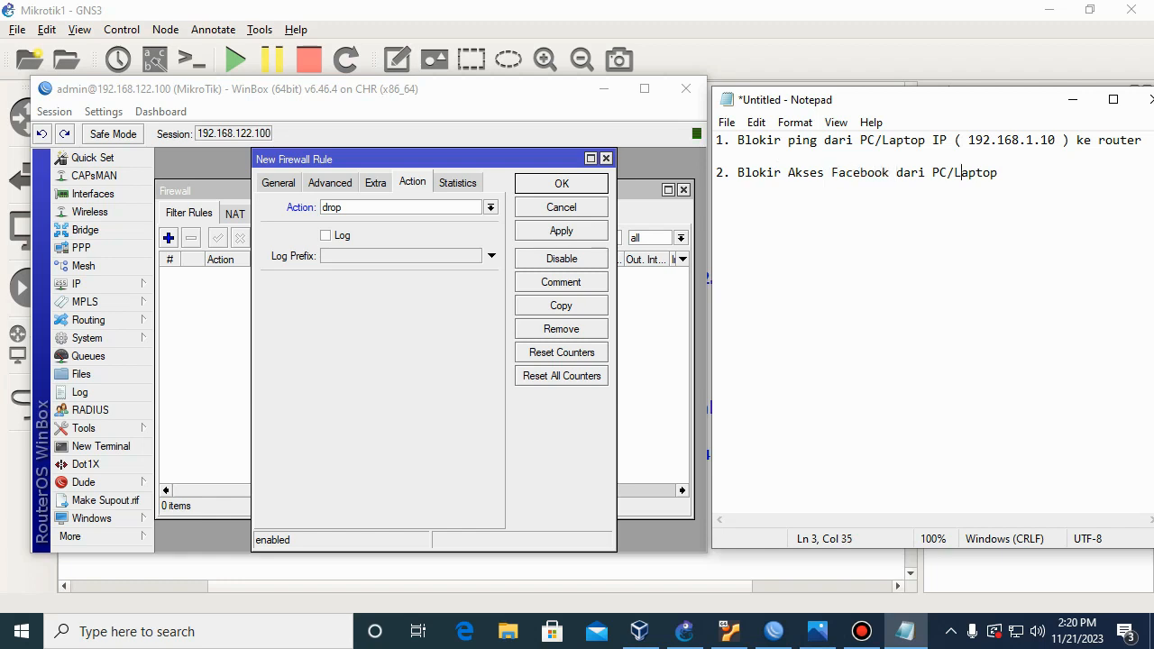
pyautogui.press('Right')
pyautogui.write('()')
pyautogui.press('Left')
pyautogui.write('192')
pyautogui.write('.168')
pyautogui.write('.')
pyautogui.press('BackSpace')
pyautogui.write('.1.10')
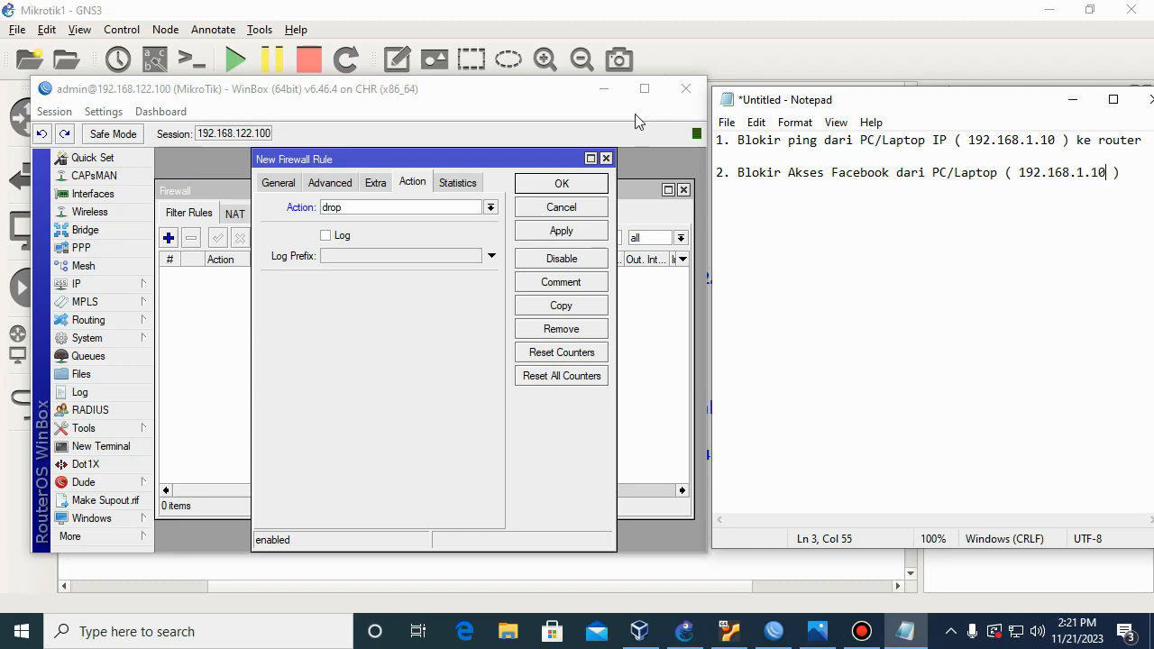
# Arrange the WinBox and Notepad windows side by side so the whole note fits on screen
pyautogui.moveTo(709, 318); pyautogui.dragTo(680, 318)
pyautogui.click(326, 93)
pyautogui.moveTo(327, 93); pyautogui.dragTo(295, 92)
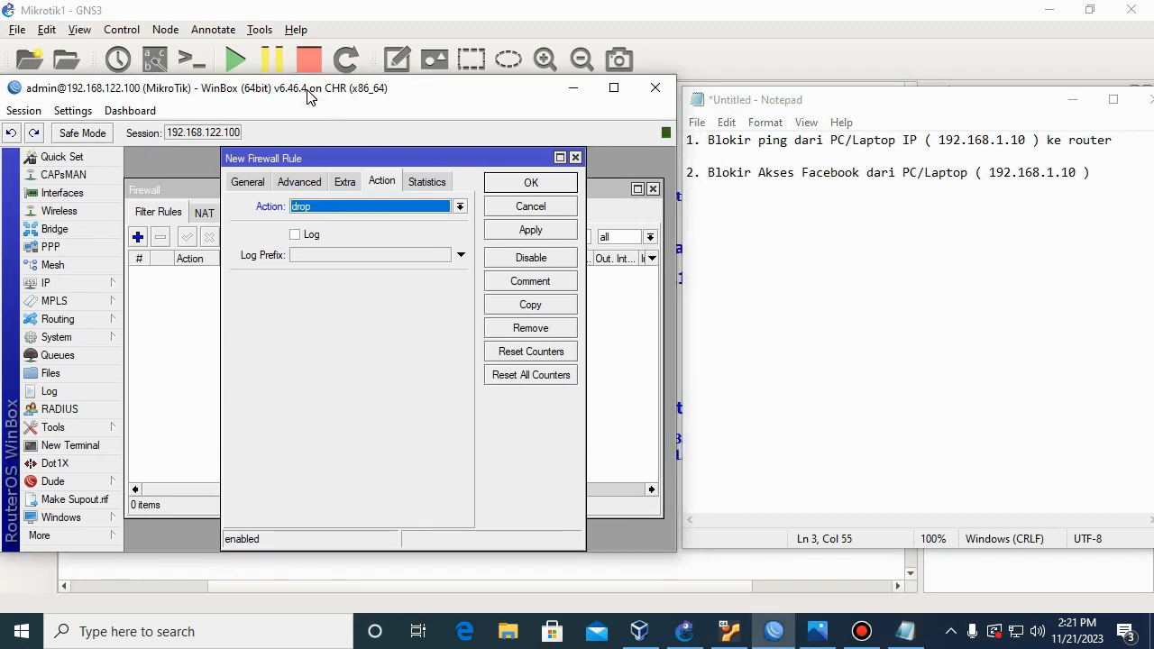
pyautogui.moveTo(748, 95)
pyautogui.mouseDown()
pyautogui.moveTo(727, 101)
pyautogui.moveTo(739, 97)
pyautogui.mouseUp()
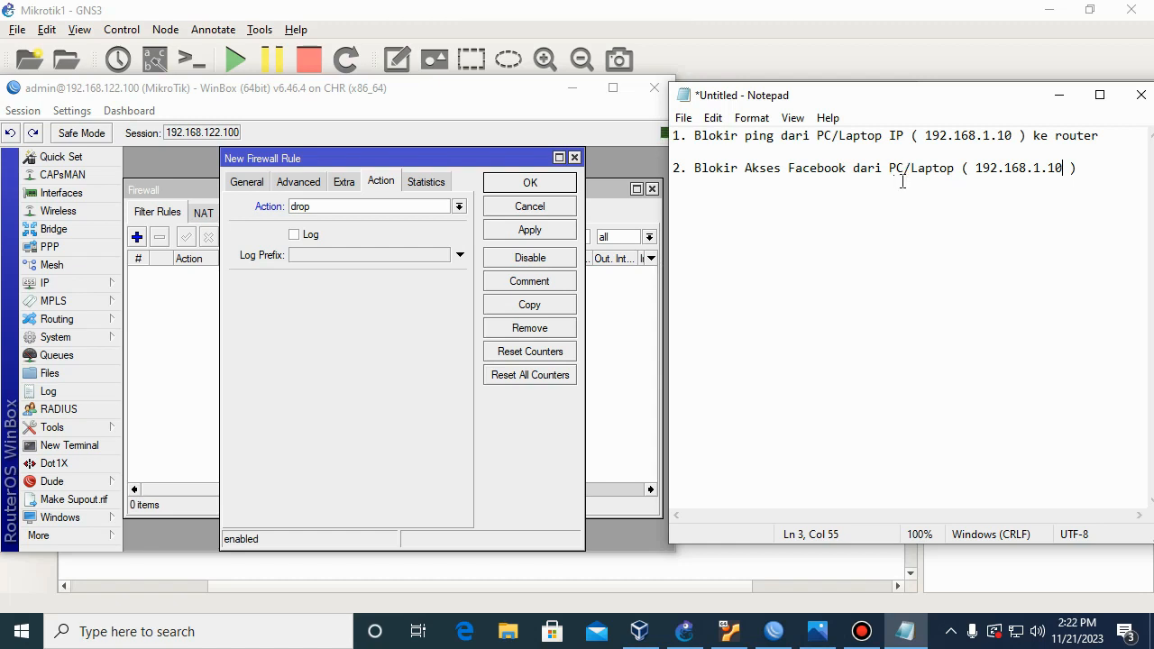
# Set the firewall rule's chain to forward in its General settings
pyautogui.moveTo(789, 168); pyautogui.dragTo(847, 170)
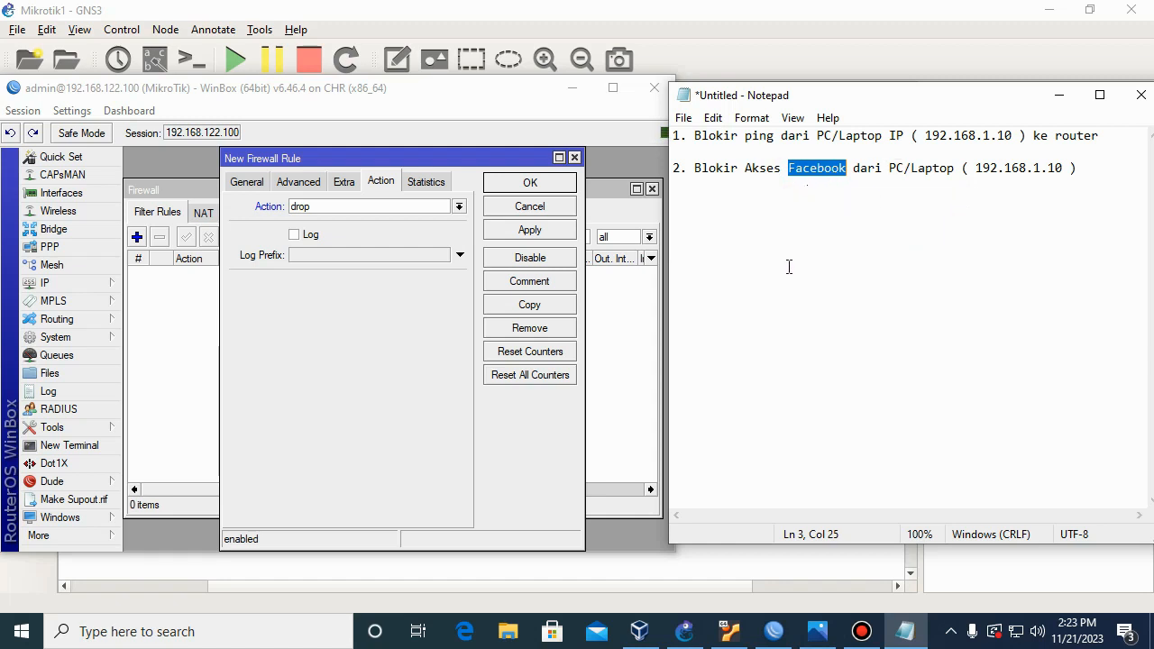
pyautogui.click(867, 176)
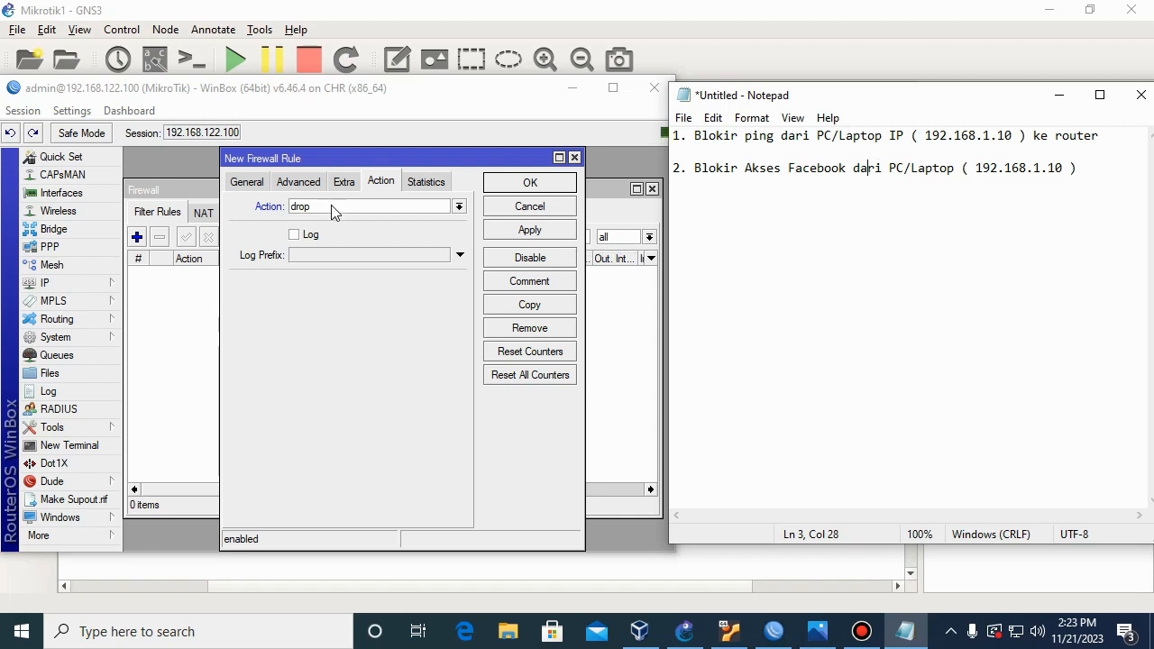
pyautogui.click(248, 183)
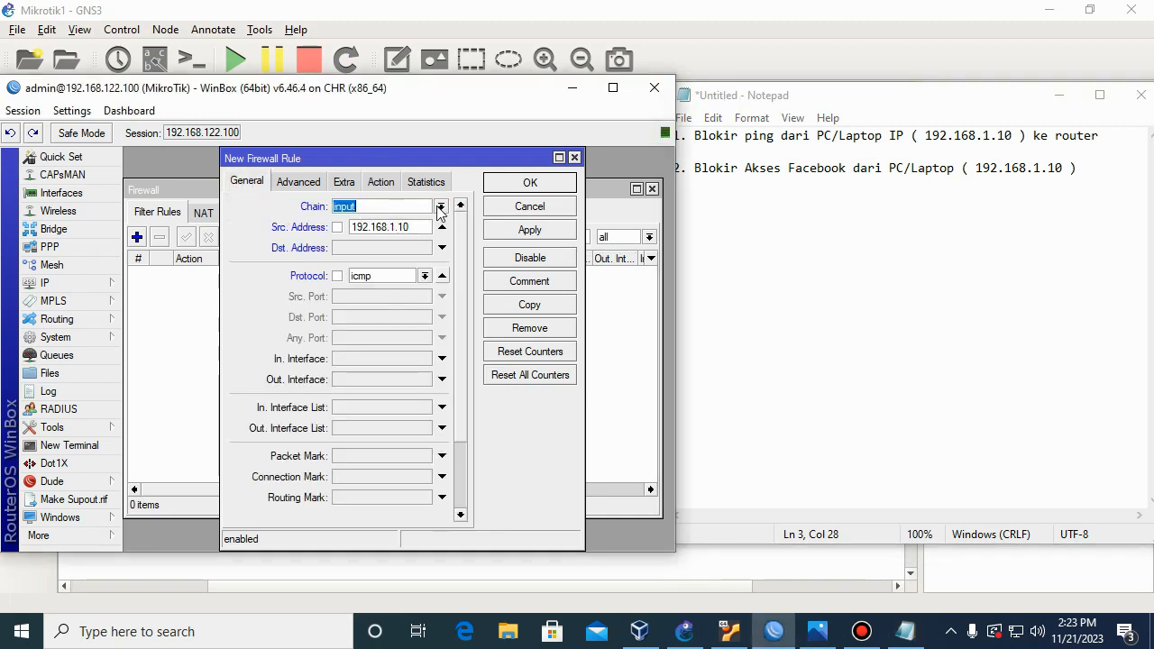
pyautogui.click(441, 206)
pyautogui.click(372, 220)
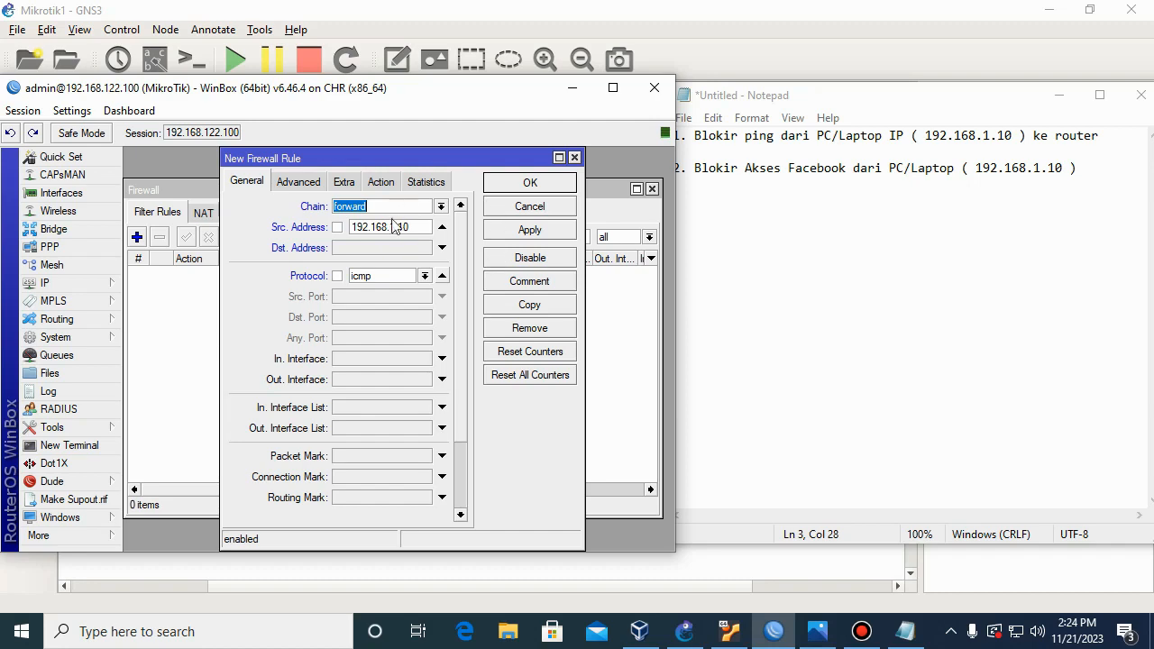
# Switch to the Untitled.png diagram to review the input, output and forward chains, and return to WinBox
pyautogui.click(441, 207)
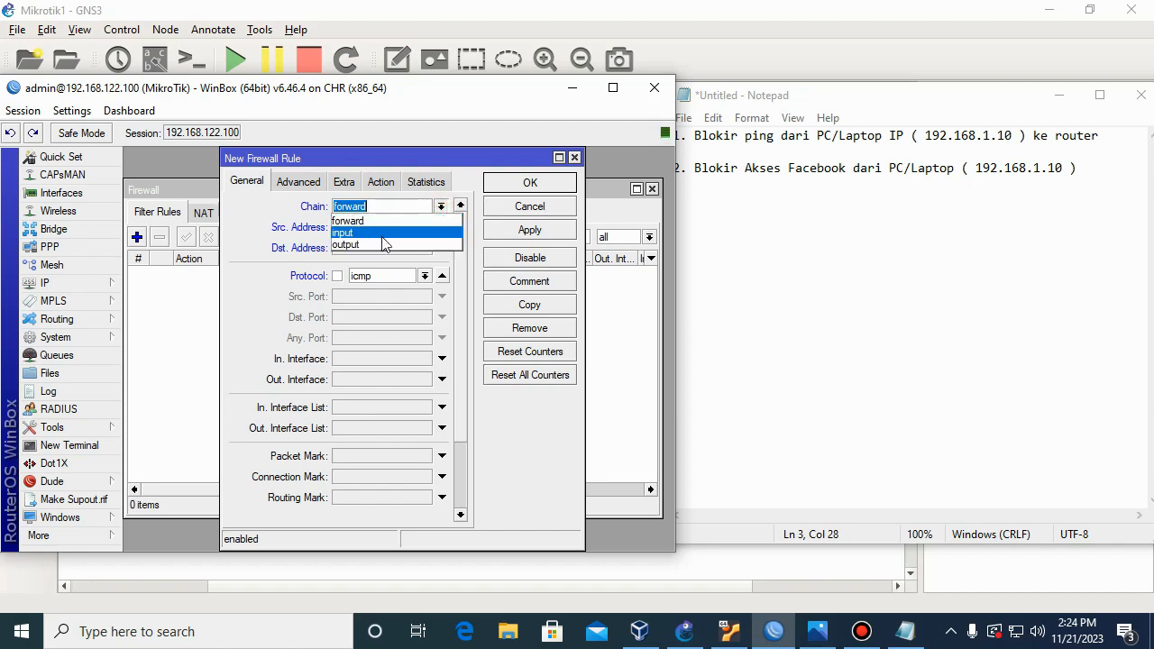
pyautogui.click(817, 631)
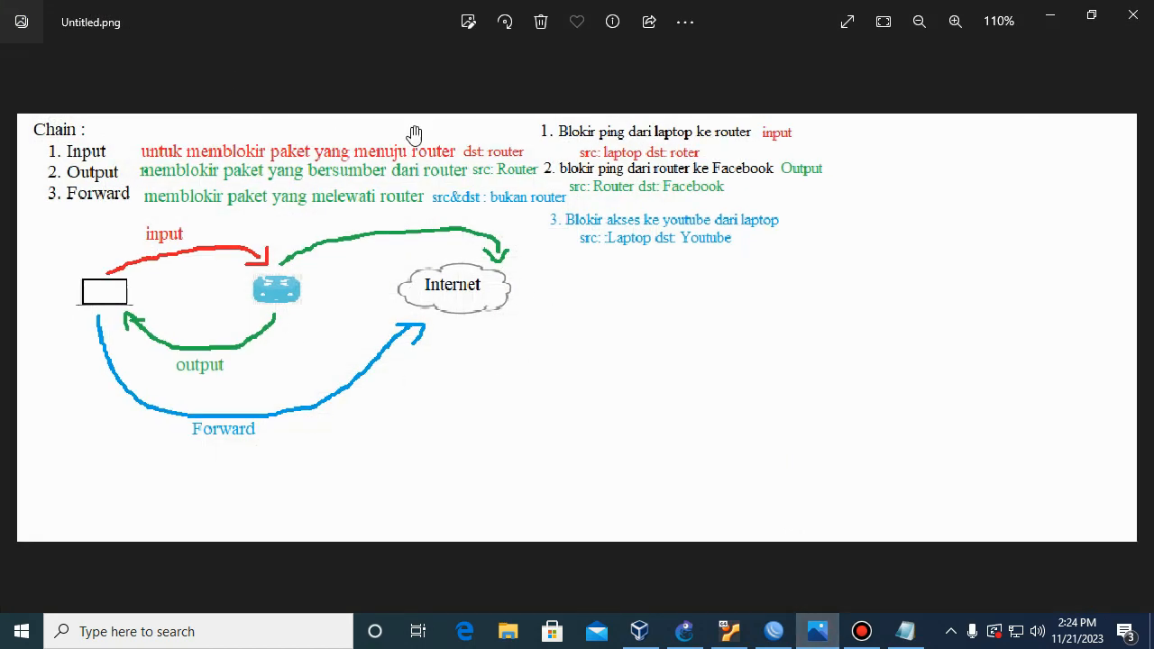
pyautogui.click(1054, 14)
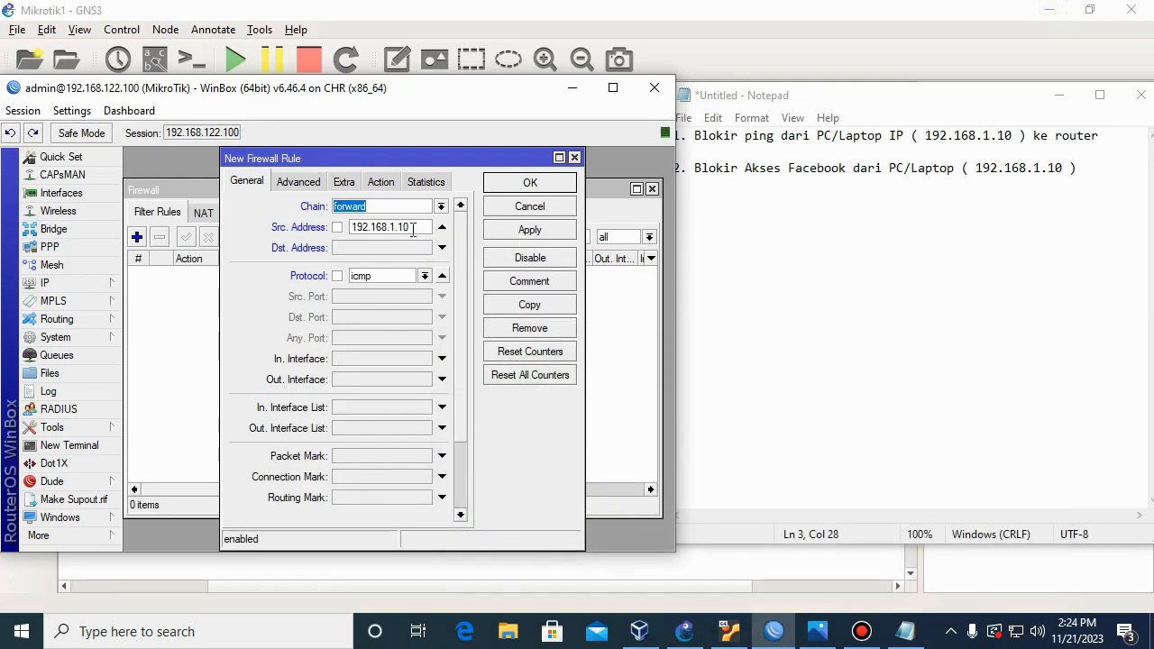
# Enable the destination address entry in the firewall rule's General settings
pyautogui.click(863, 114)
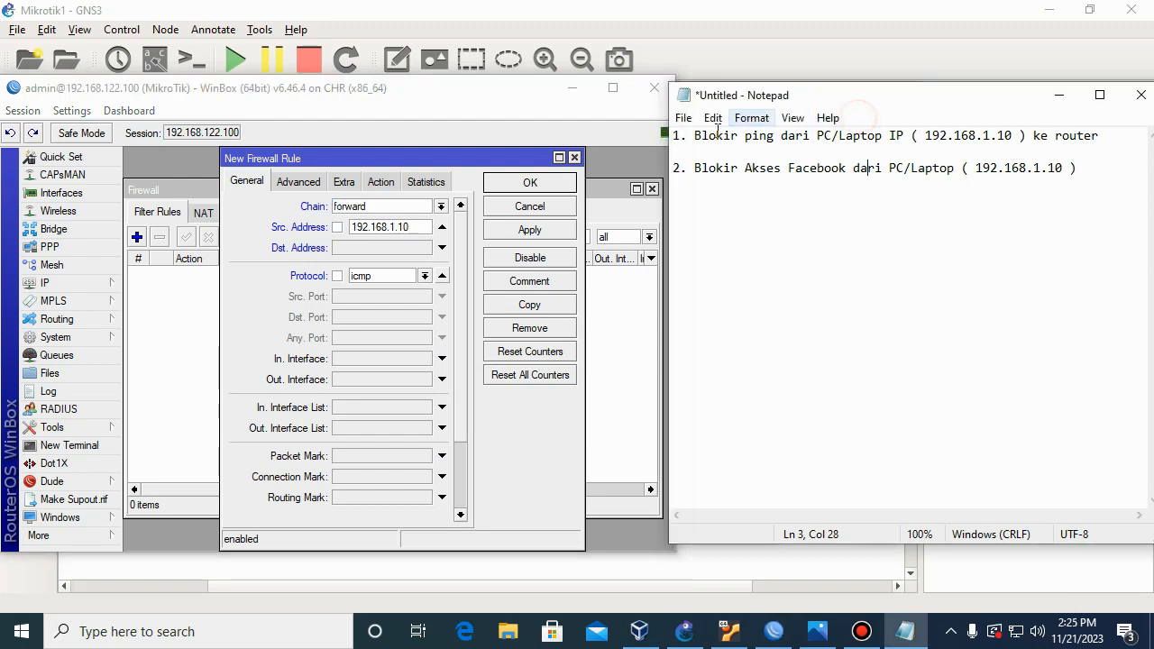
pyautogui.click(740, 182)
pyautogui.click(478, 123)
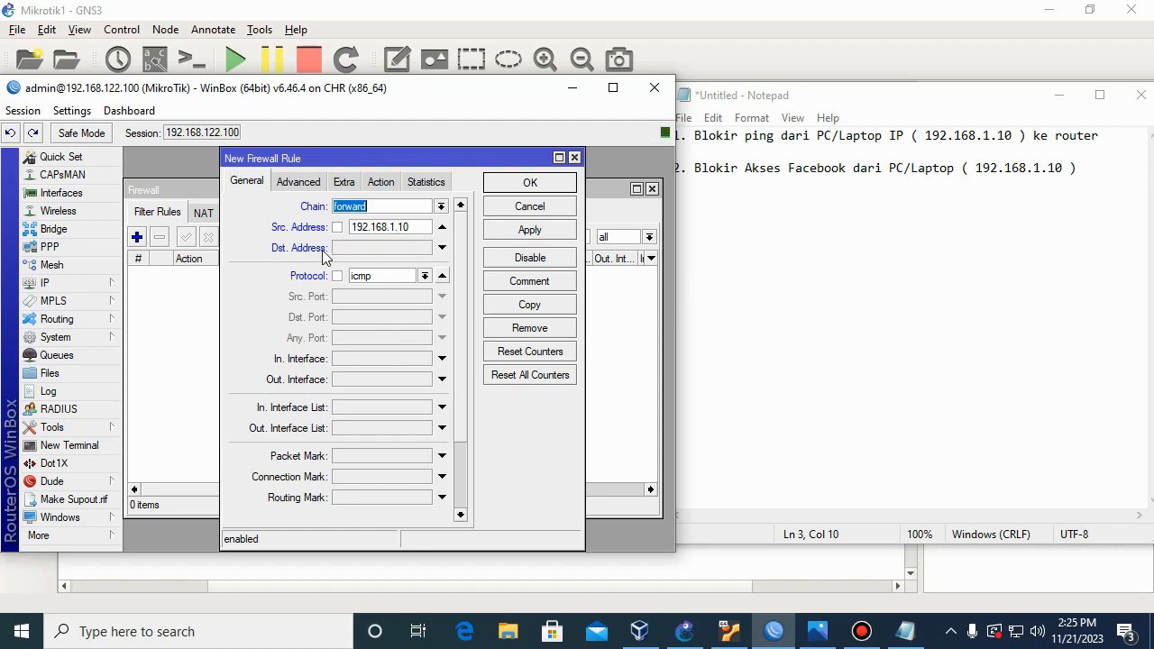
pyautogui.click(441, 249)
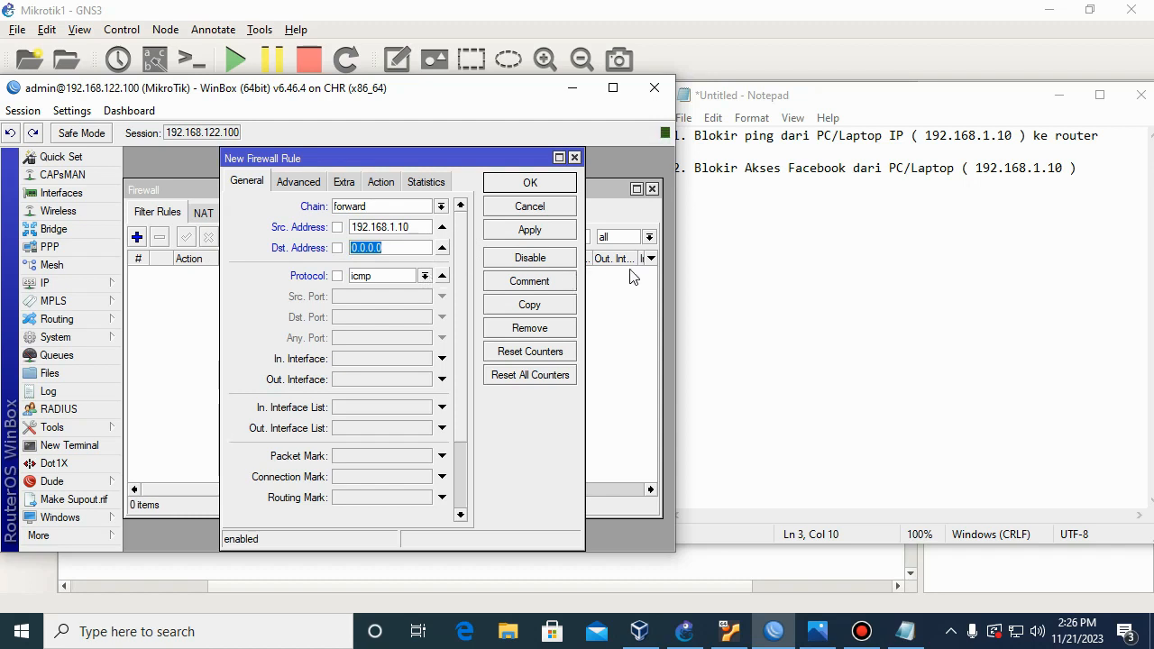
# Add an indented line reading "contoh IP facebook 103.1.1.1" under the note's second task
pyautogui.click(826, 210)
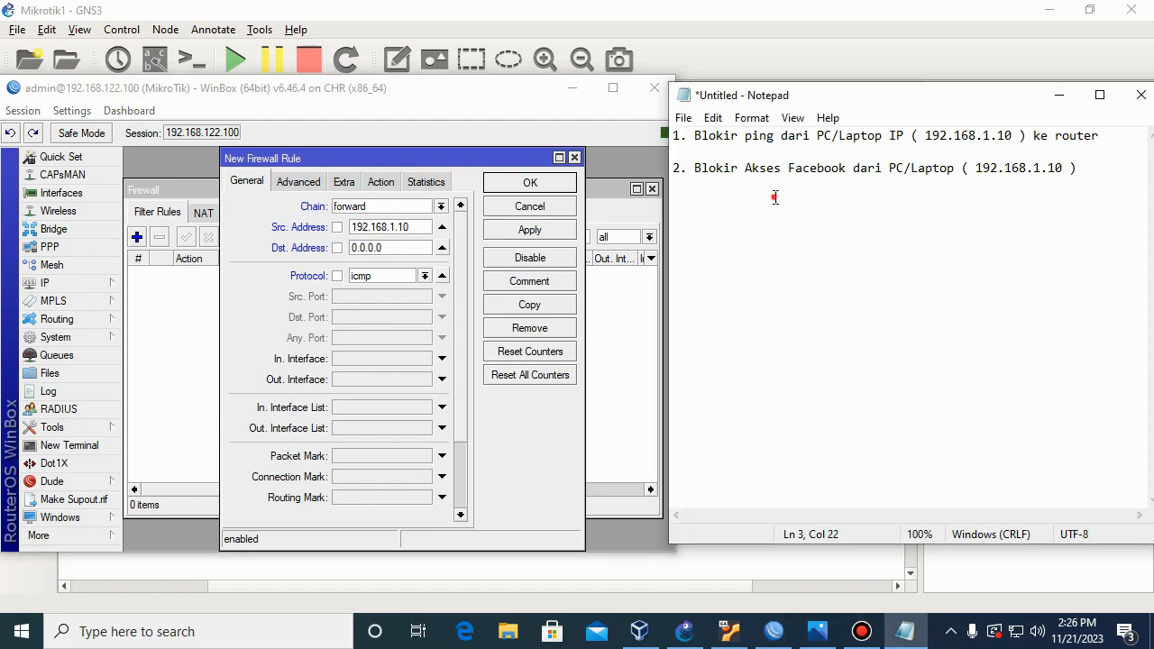
pyautogui.click(727, 195)
pyautogui.click(1123, 176)
pyautogui.press('Return')
pyautogui.press('Tab')
pyautogui.write('contoh IP faceboo')
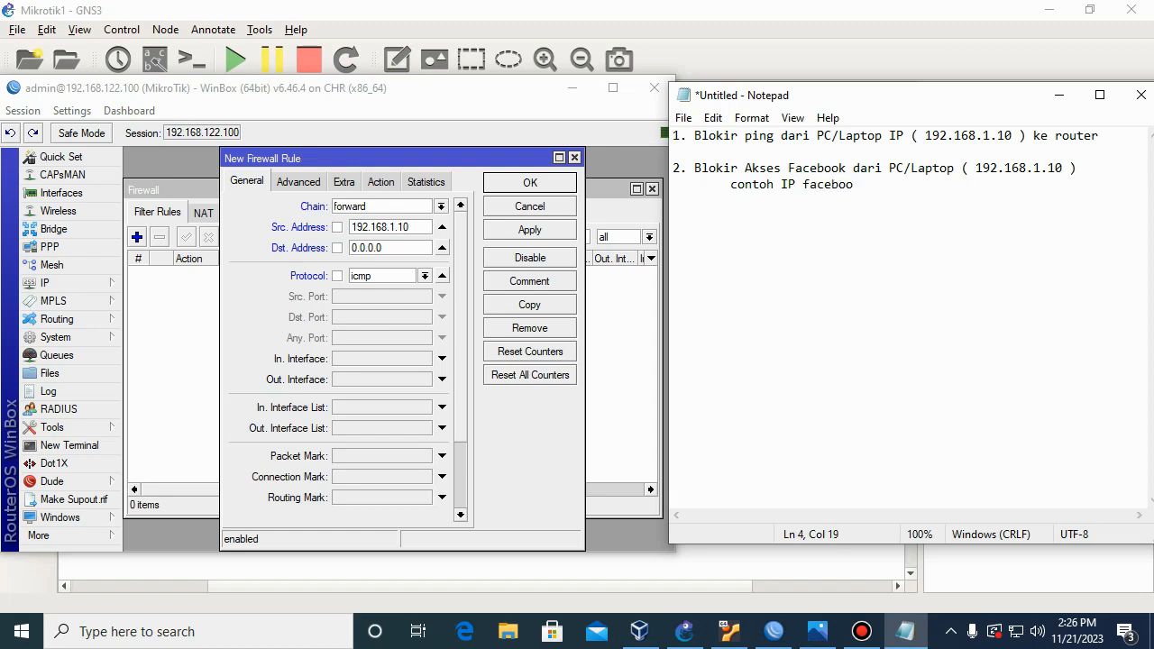
pyautogui.write('k 103.1.1.1')
# Capitalize "Contoh" and enclose the address as "( 103.1.1.1 )" in the note's example line
pyautogui.click(734, 184)
pyautogui.press('Delete')
pyautogui.write('C')
pyautogui.click(871, 186)
pyautogui.write('(')
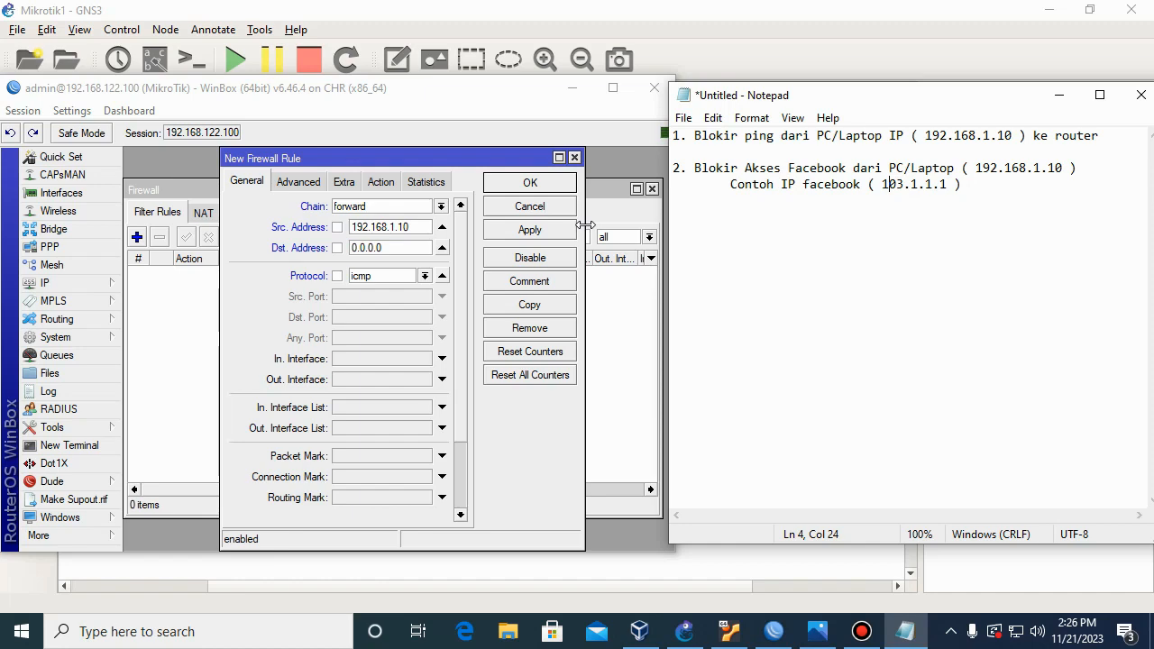
# Open a Command Prompt and try to ping the host "facebook"
pyautogui.press('super+r')
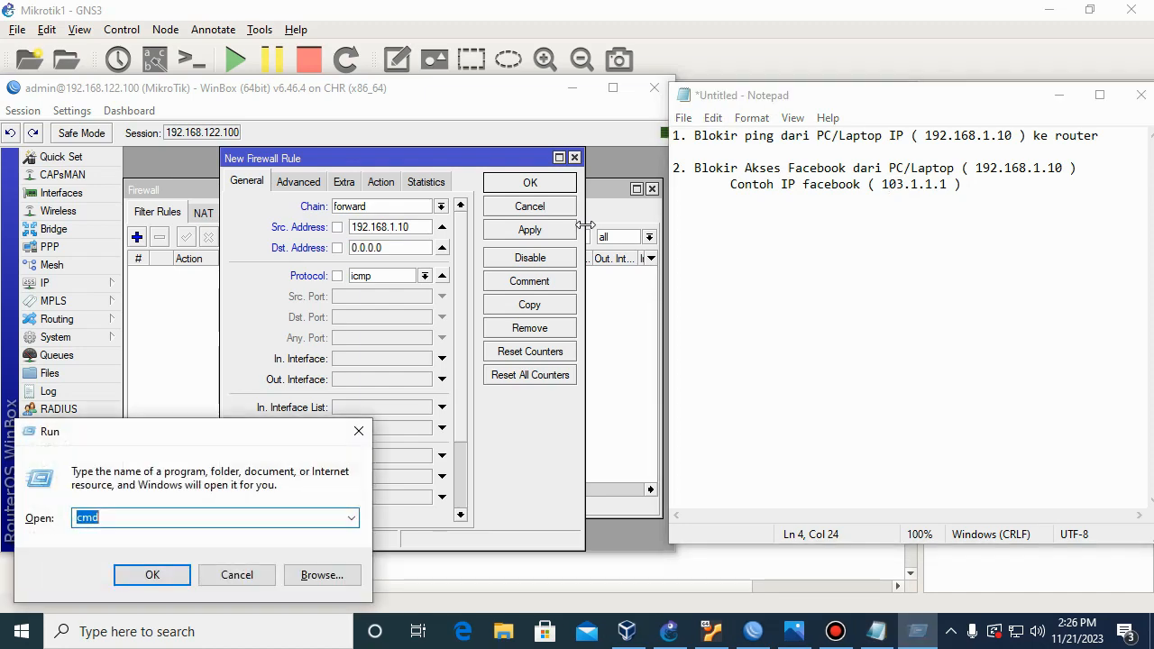
pyautogui.press('Return')
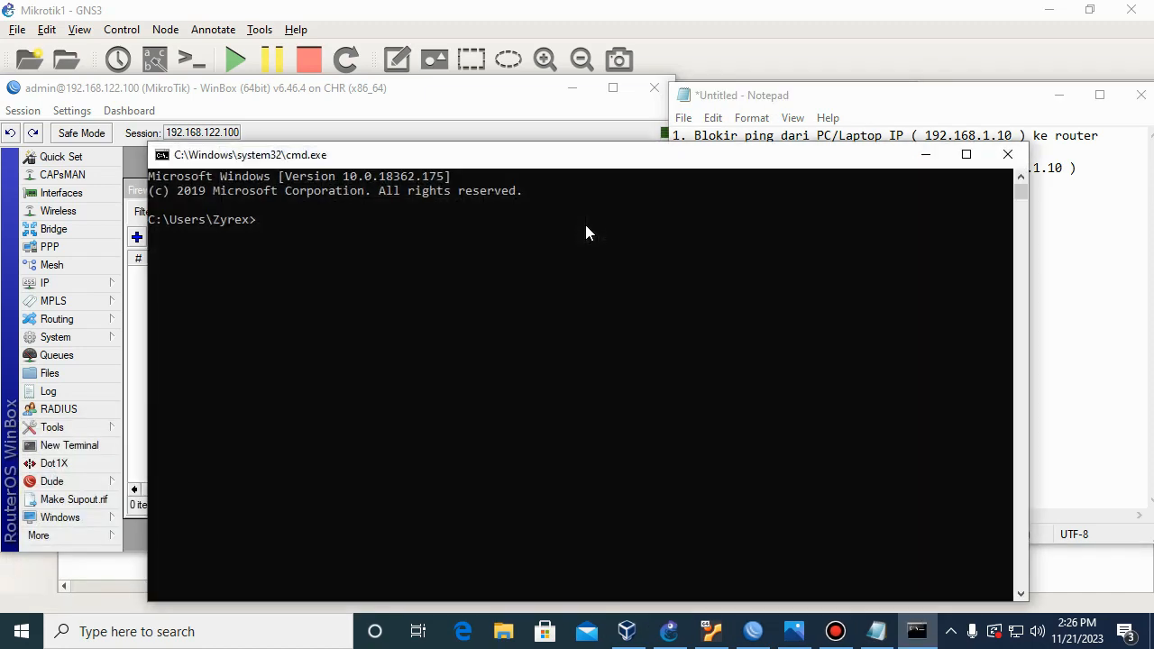
pyautogui.write('ping facebook')
pyautogui.press('Return')
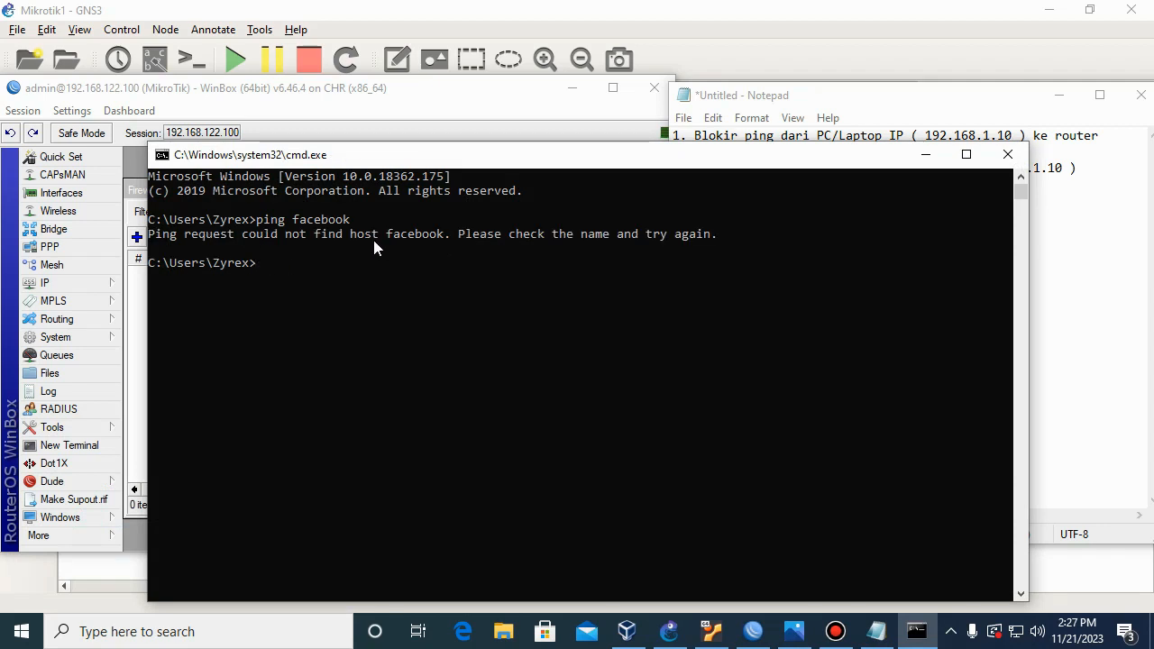
# Ping facebook.com in the Command Prompt and highlight its resolved IP address
pyautogui.write('ping facebook')
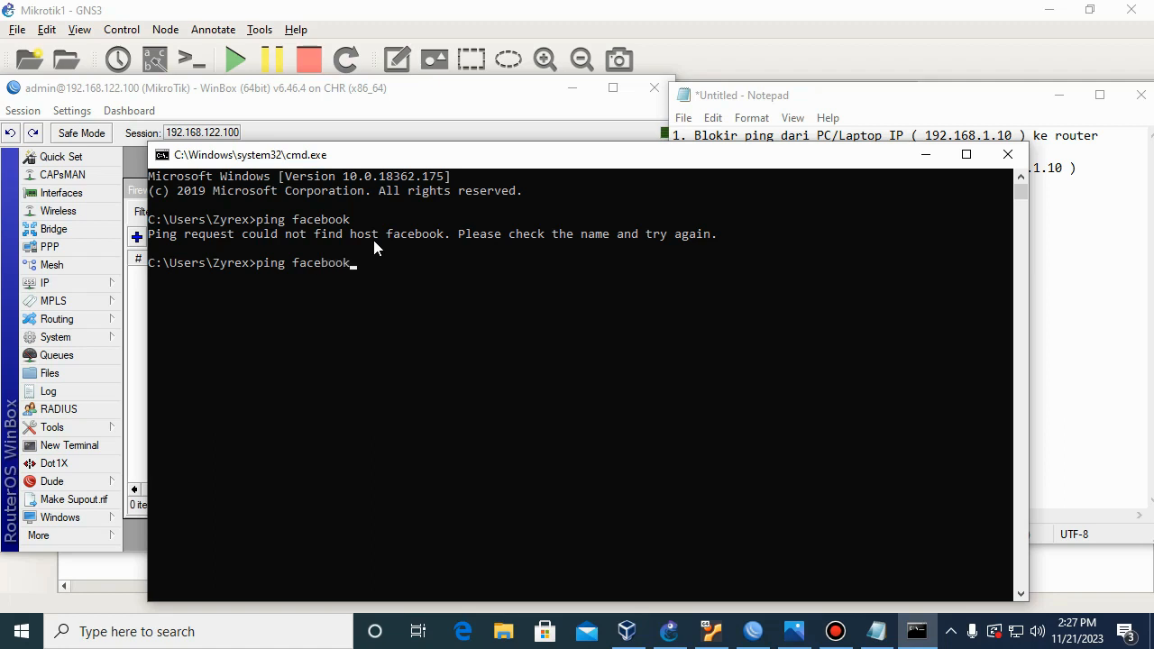
pyautogui.write('.com')
pyautogui.press('Return')
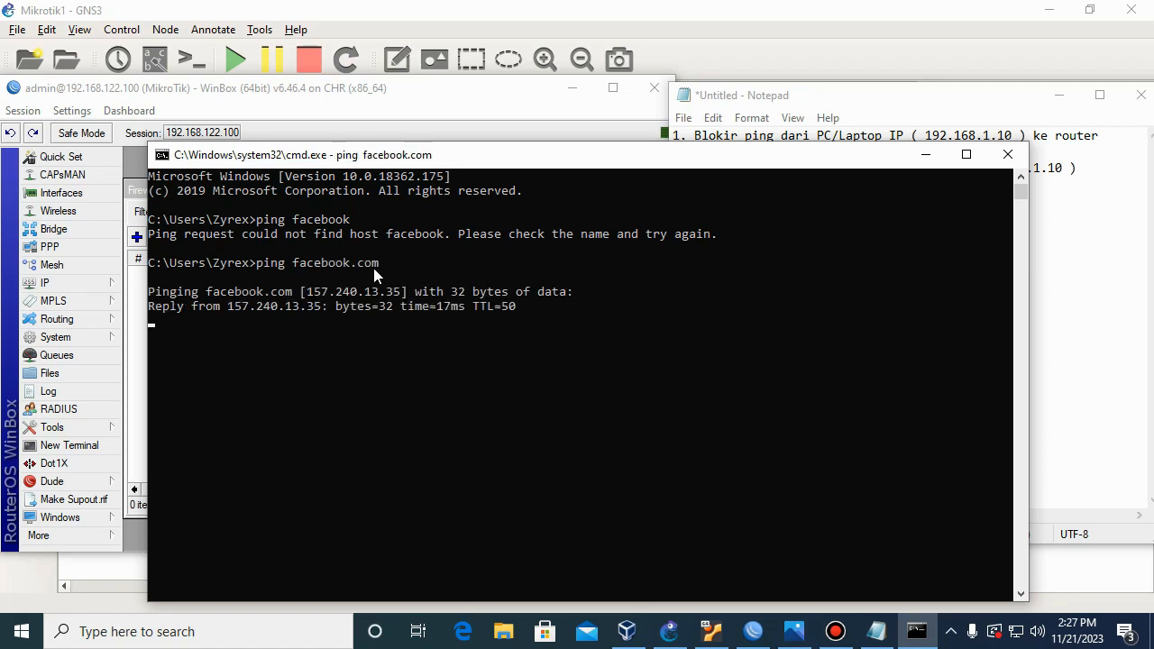
pyautogui.moveTo(307, 293); pyautogui.dragTo(388, 292)
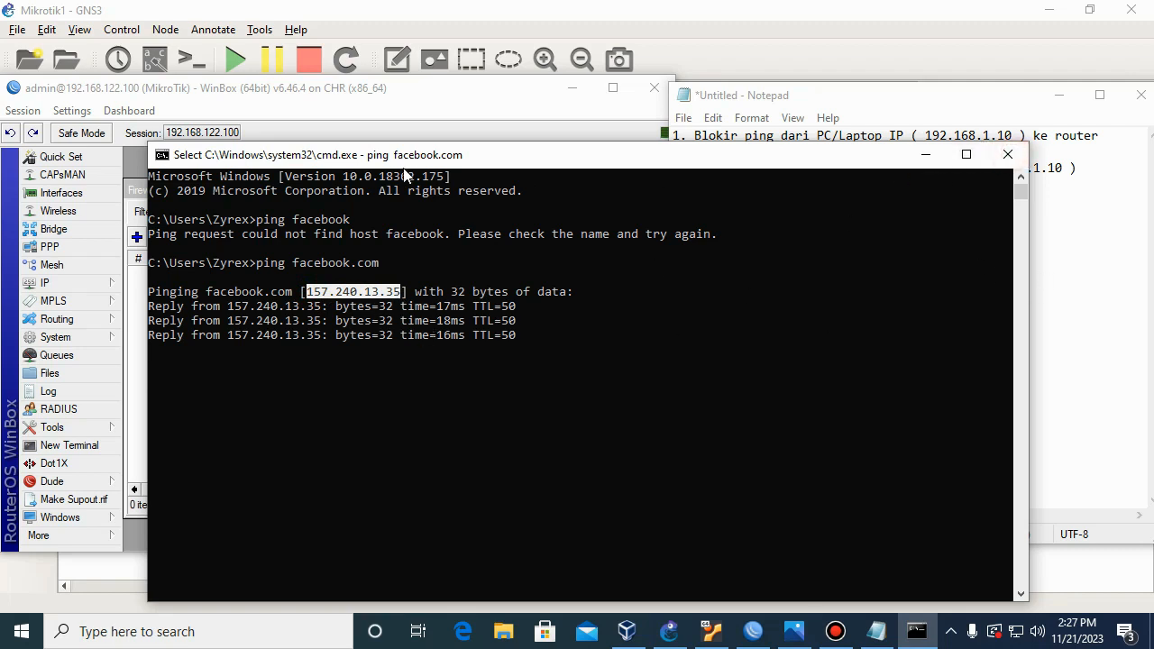
# Set the firewall rule's destination address to the note's example Facebook address, 103.1.1.1
pyautogui.click(768, 94)
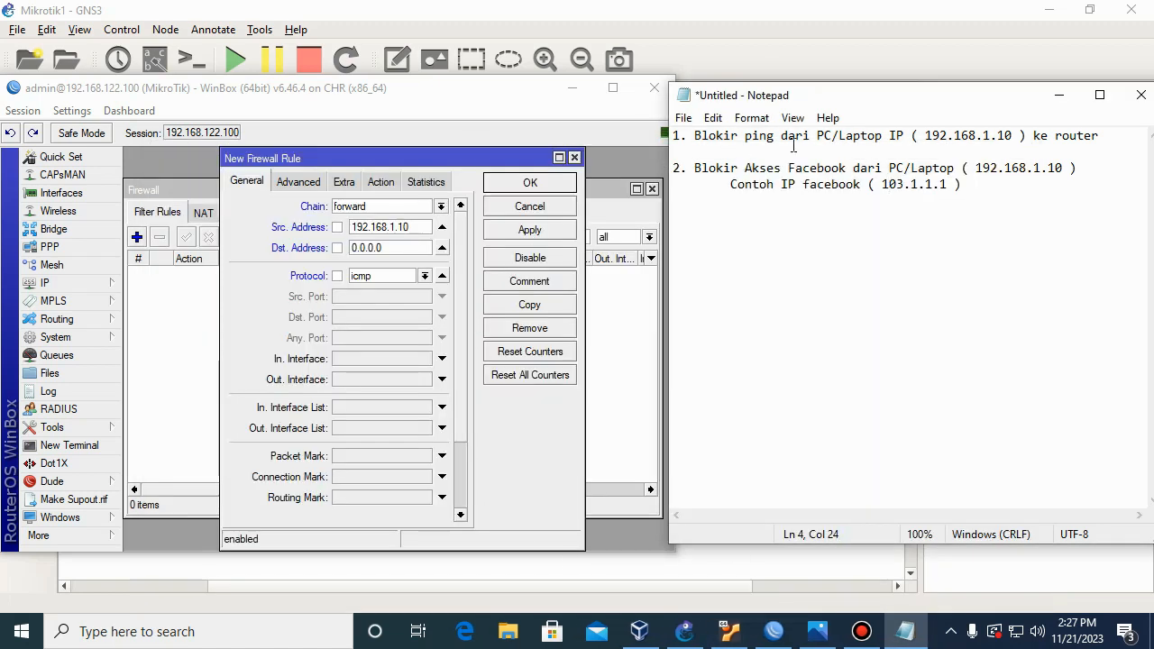
pyautogui.click(795, 133)
pyautogui.click(818, 186)
pyautogui.click(729, 185)
pyautogui.click(972, 184)
pyautogui.click(377, 247)
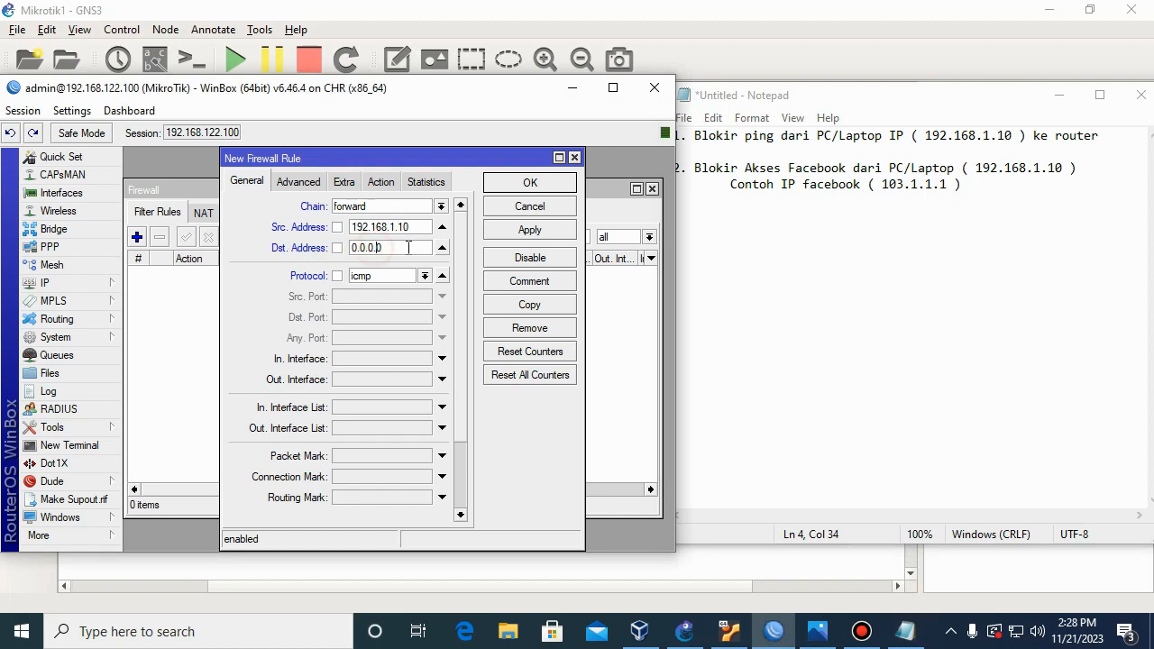
pyautogui.moveTo(429, 249); pyautogui.dragTo(267, 257)
pyautogui.press('BackSpace')
pyautogui.write('102')
pyautogui.press('BackSpace')
# Add an indented line reading "protokol Https" below the Facebook IP line in the note
pyautogui.click(766, 221)
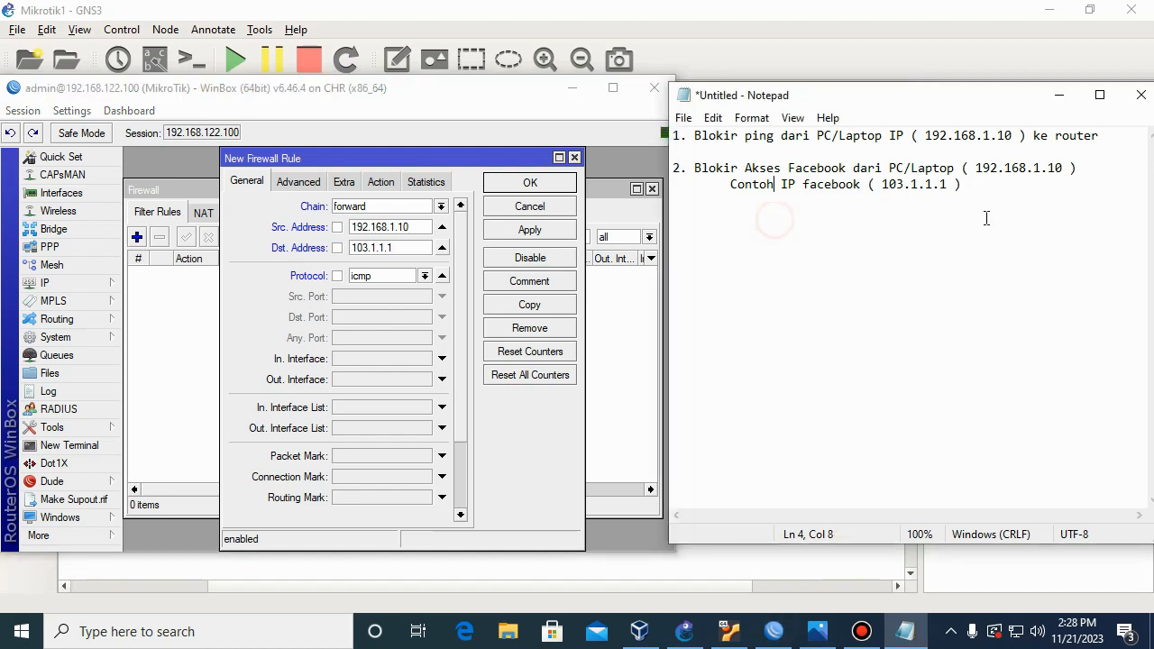
pyautogui.click(997, 200)
pyautogui.press('Return')
pyautogui.write('fac')
pyautogui.press('BackSpace')
pyautogui.press('BackSpace')
pyautogui.press('BackSpace')
pyautogui.write('protokol ')
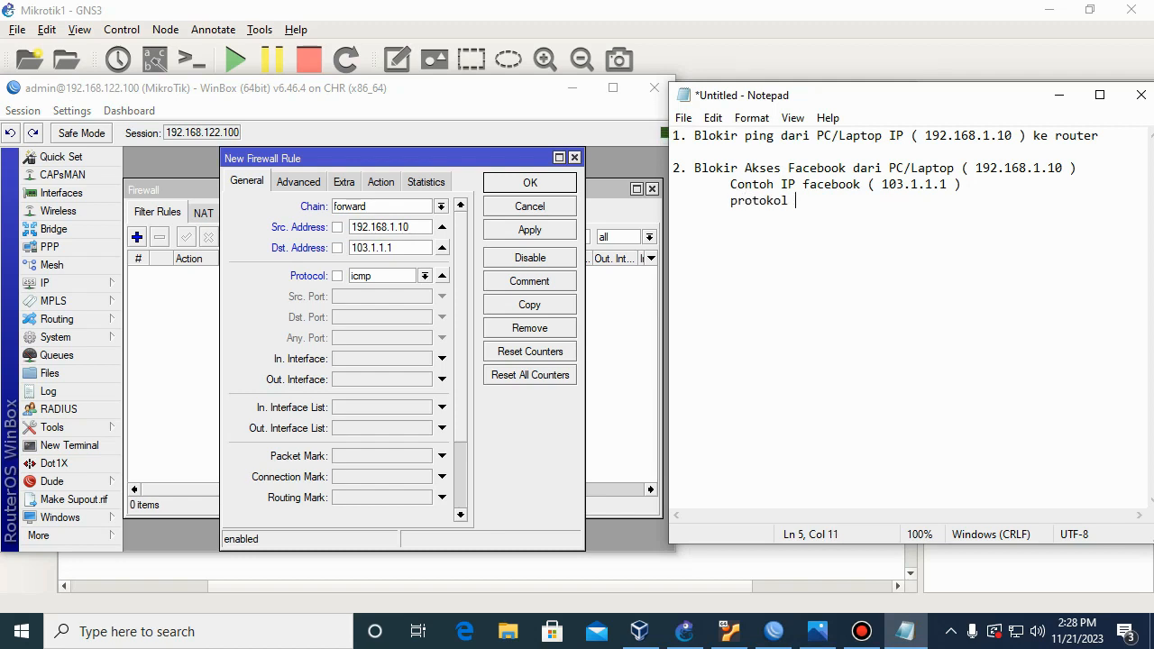
pyautogui.write('Https')
# Insert "Facebook menggunakan" before "protokol" on the note's last line
pyautogui.press('Left')
pyautogui.press('Left')
pyautogui.press('Left')
pyautogui.press('Left')
pyautogui.write('Faceboo')
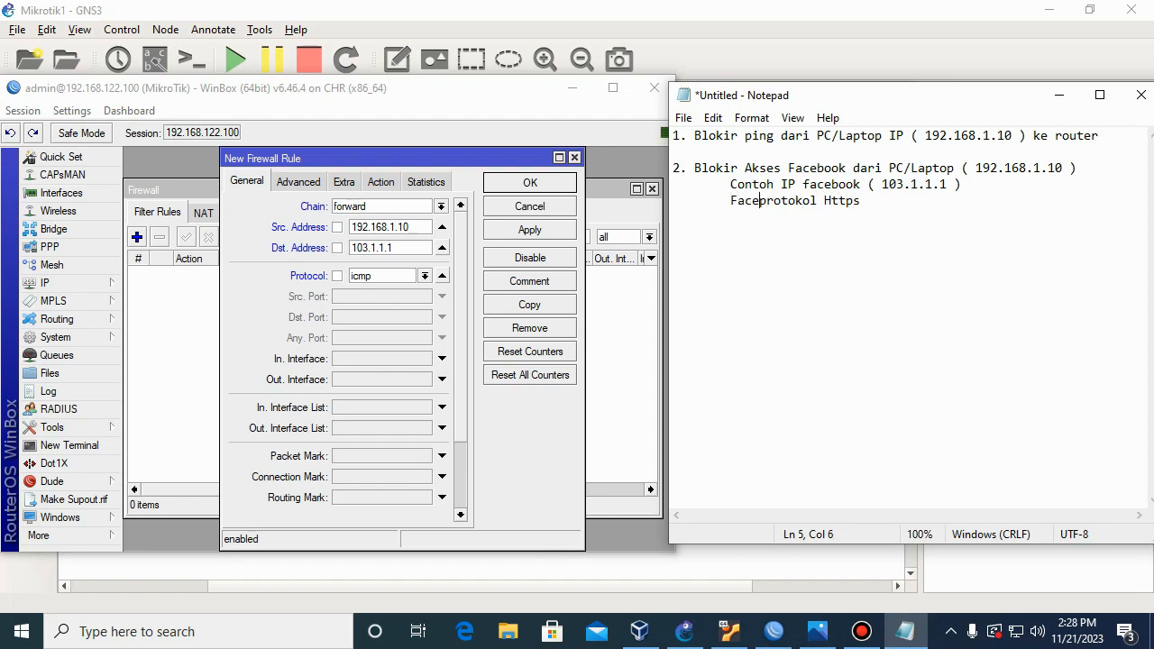
pyautogui.write('k')
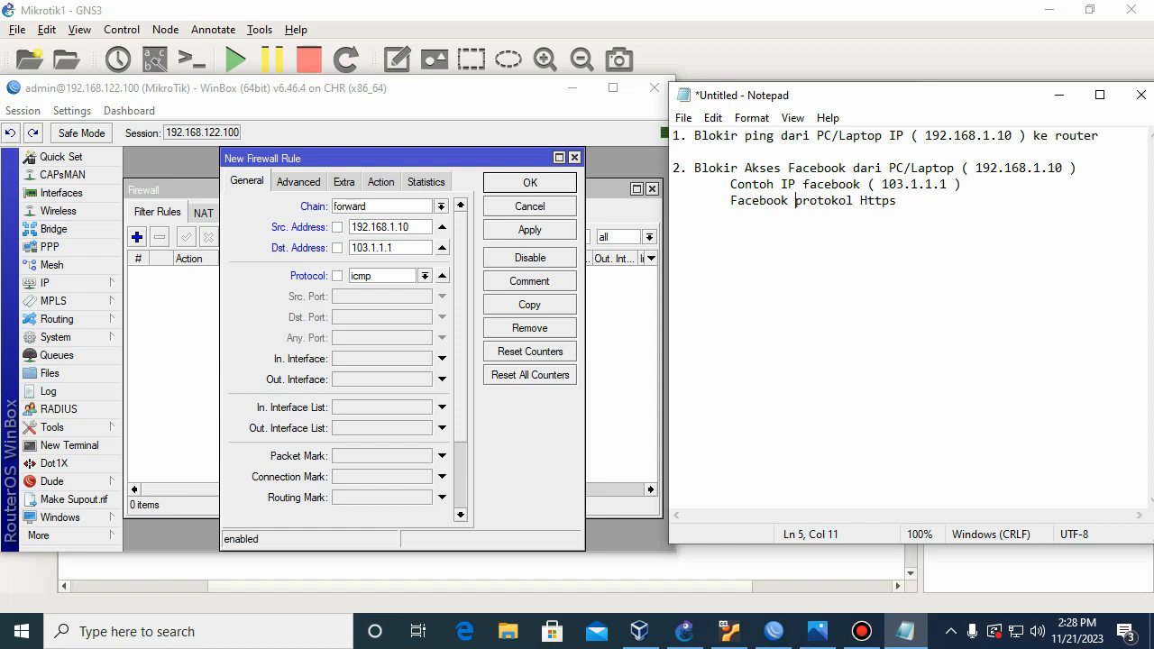
pyautogui.write('menggunaka')
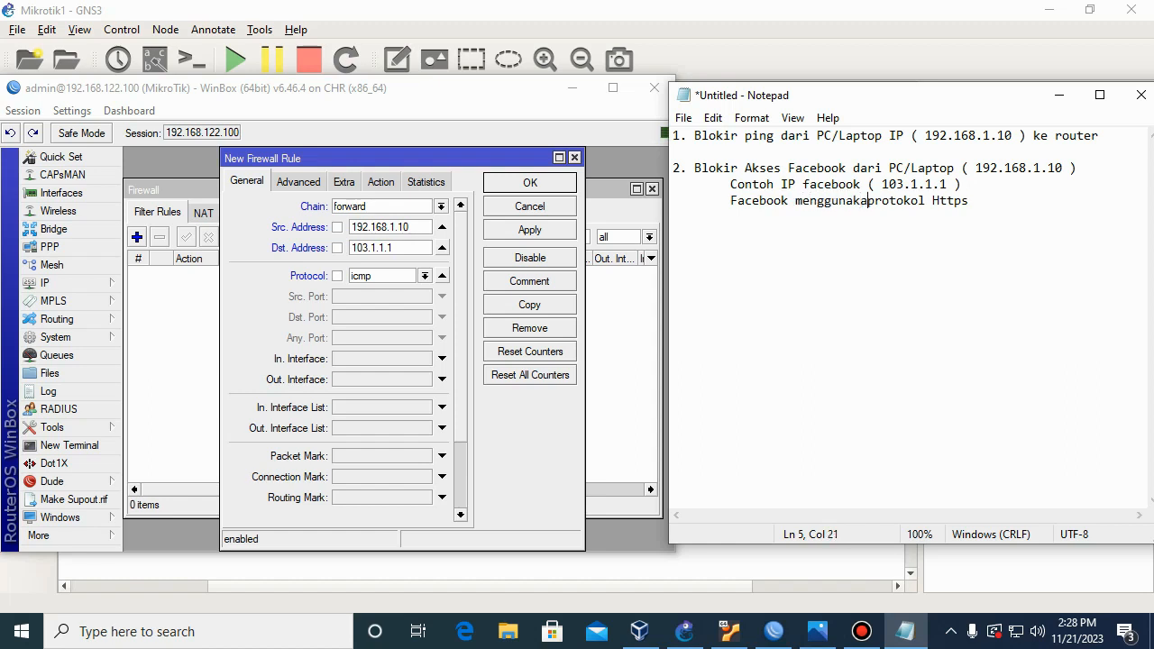
pyautogui.write('n')
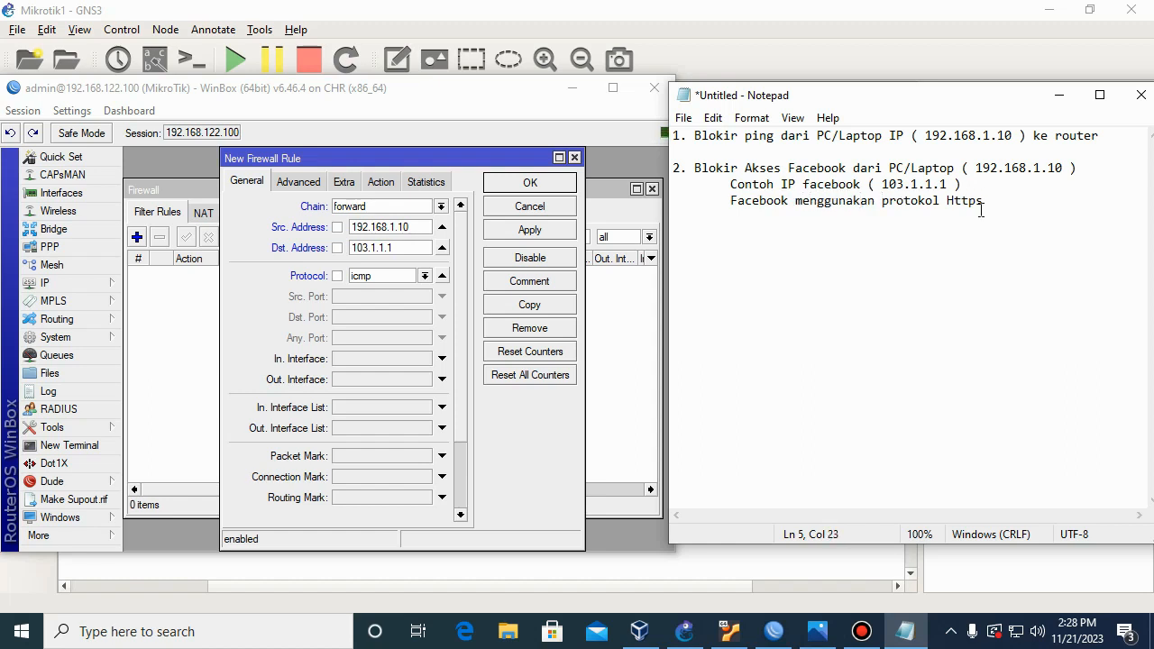
# Put "Https" in parentheses and append "-> port 443" to the note's last line
pyautogui.click(947, 204)
pyautogui.write('()')
pyautogui.press('Right')
pyautogui.press('BackSpace')
pyautogui.press('Right')
pyautogui.press('Right')
pyautogui.press('Right')
pyautogui.write('-> port 443')
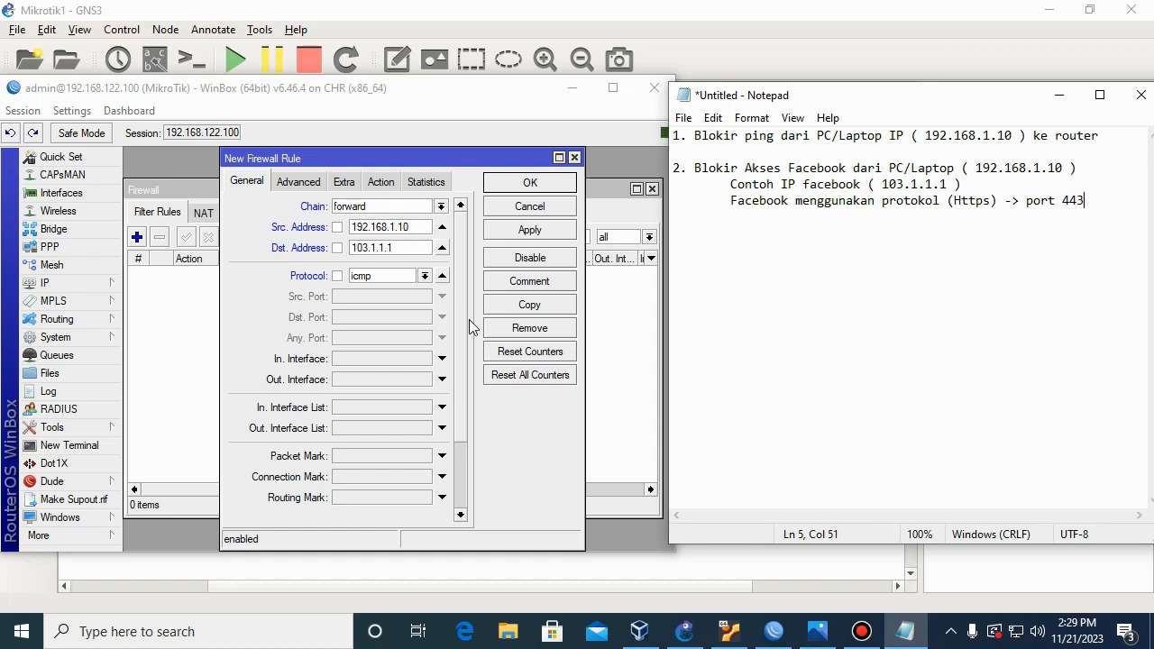
# Set the firewall rule's protocol to tcp and its destination port to 443
pyautogui.click(425, 276)
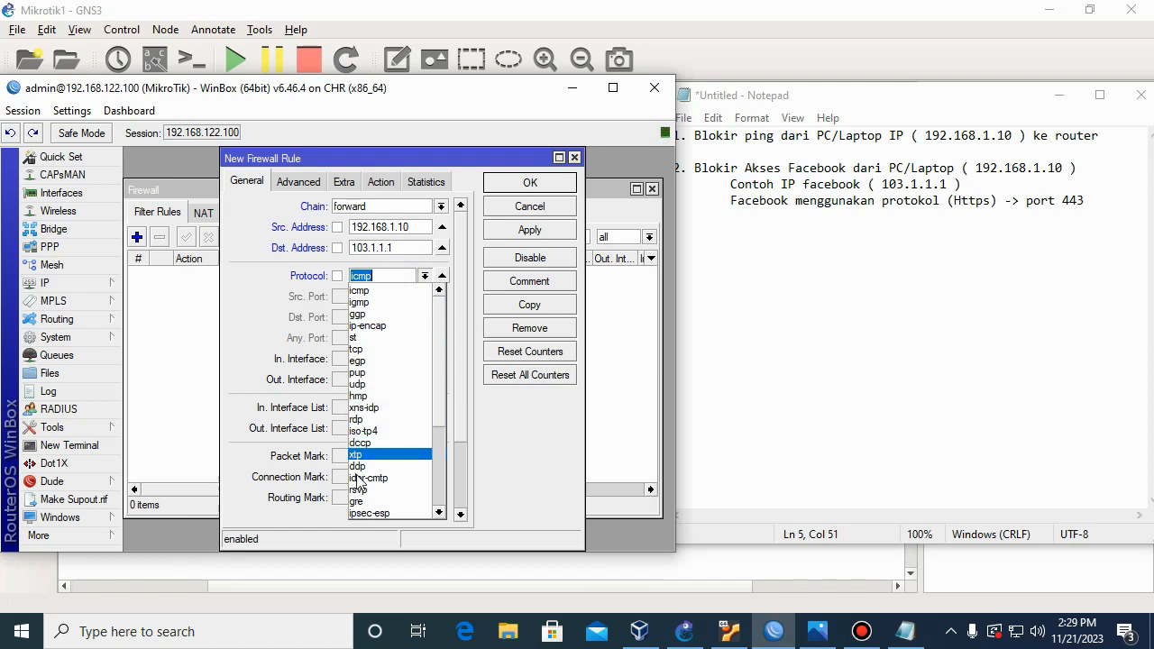
pyautogui.scroll(-1, 370, 505)
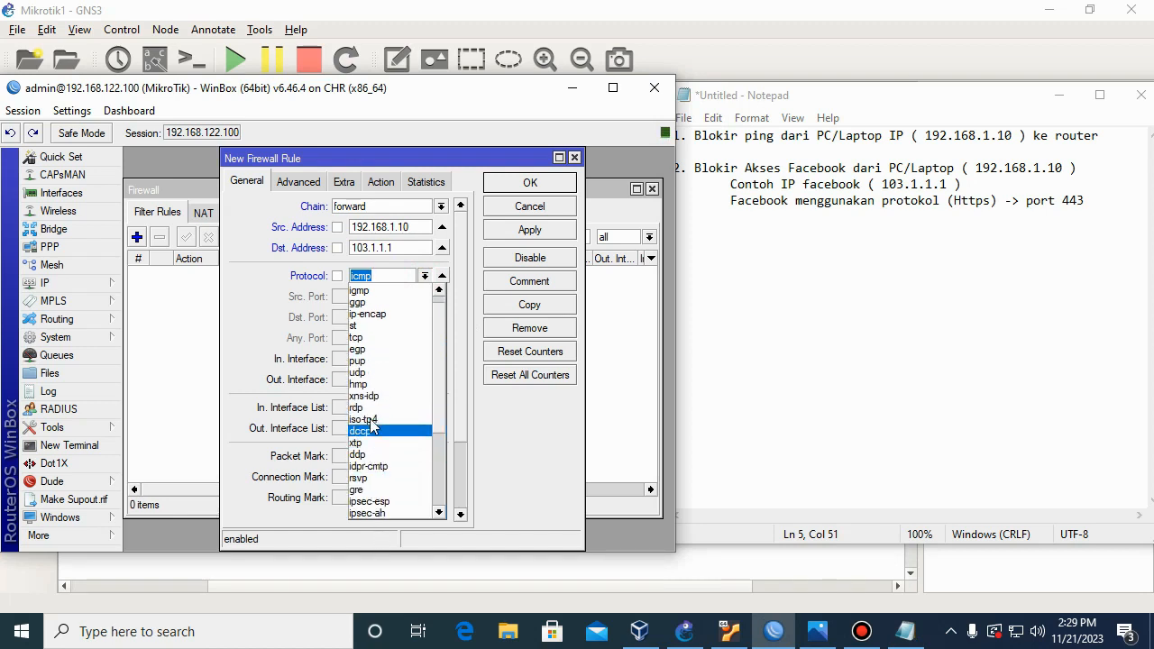
pyautogui.scroll(-4, 383, 487)
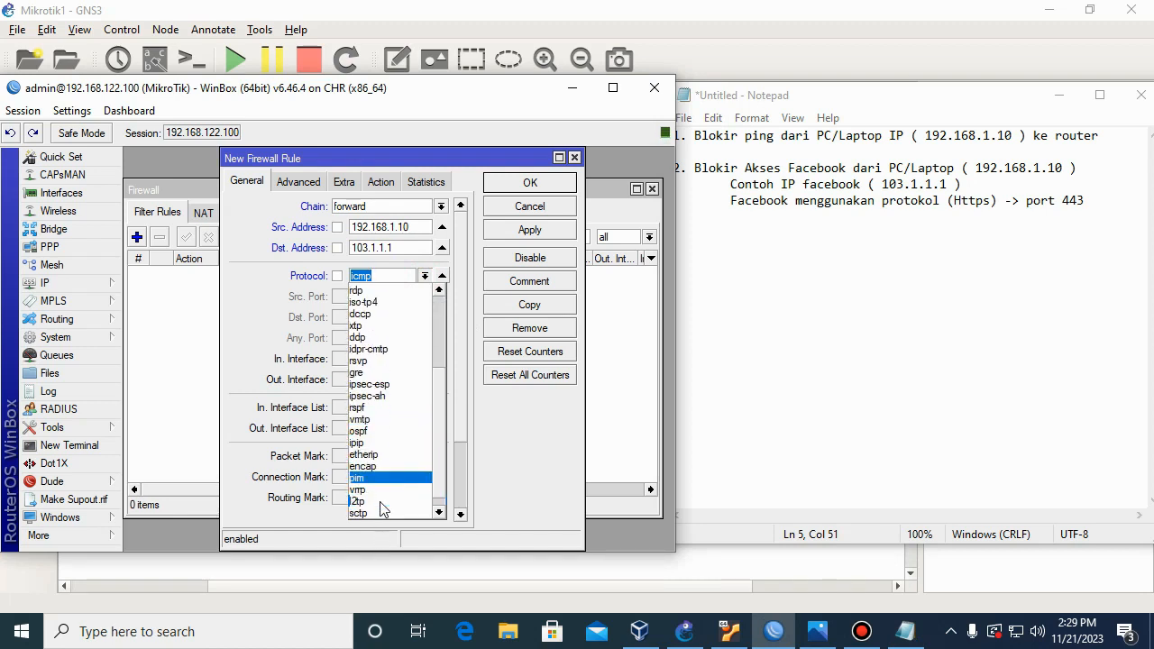
pyautogui.scroll(1, 383, 397)
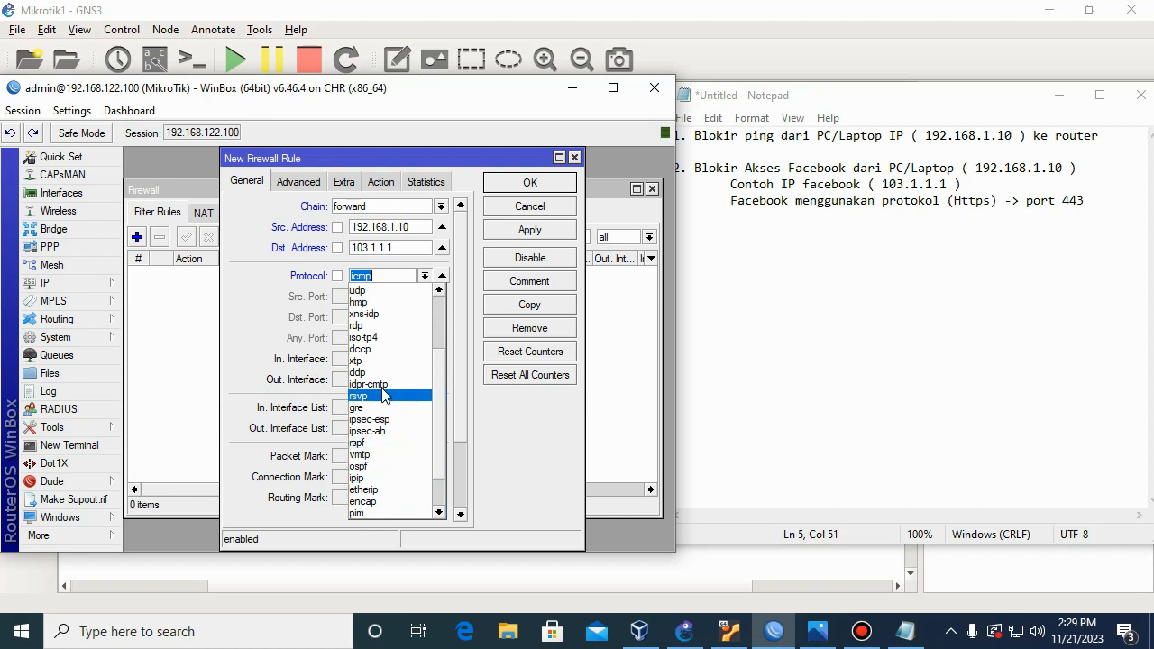
pyautogui.scroll(3, 383, 378)
pyautogui.click(379, 318)
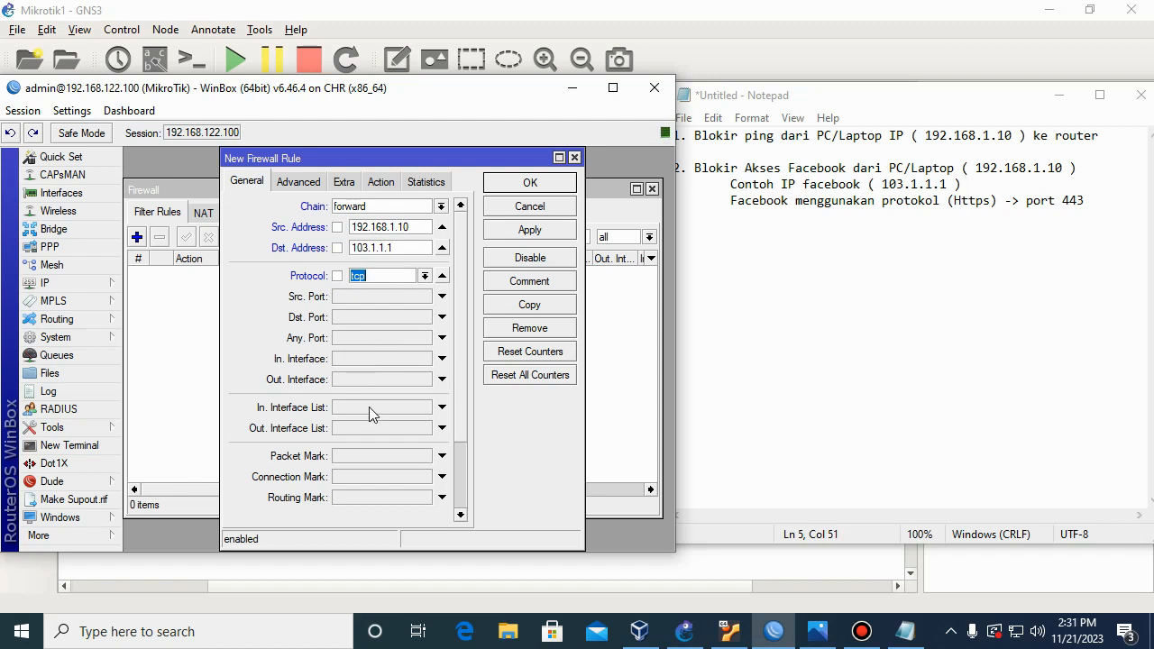
pyautogui.click(440, 317)
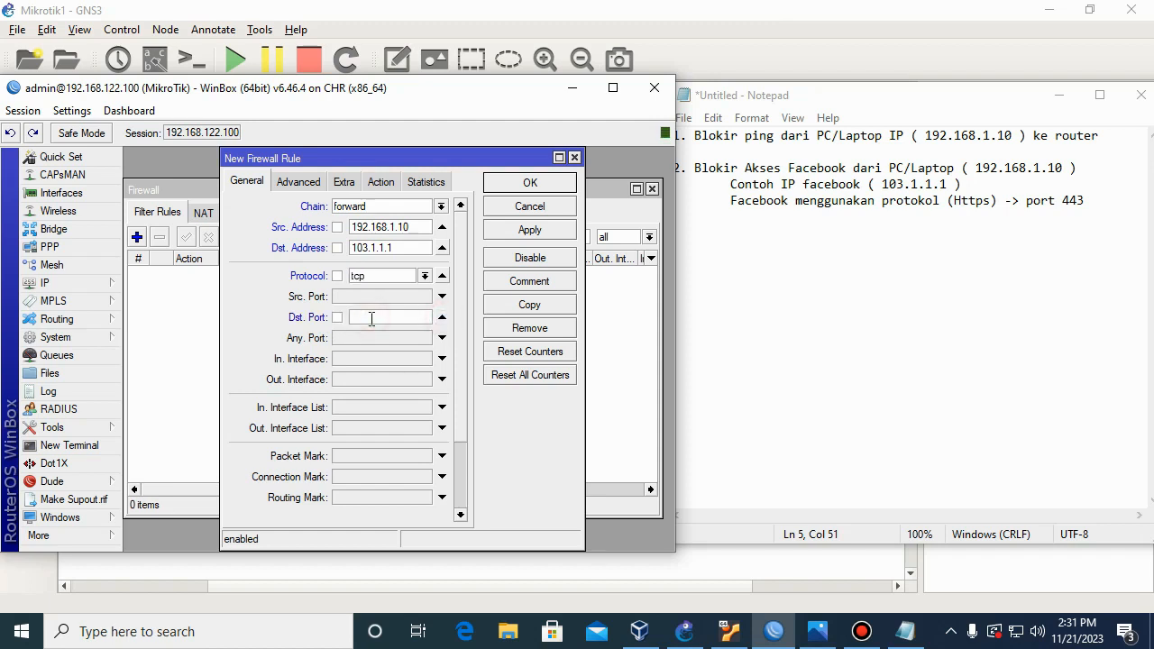
pyautogui.write('443')
# Review the new firewall rule's action and its general matching conditions
pyautogui.click(379, 184)
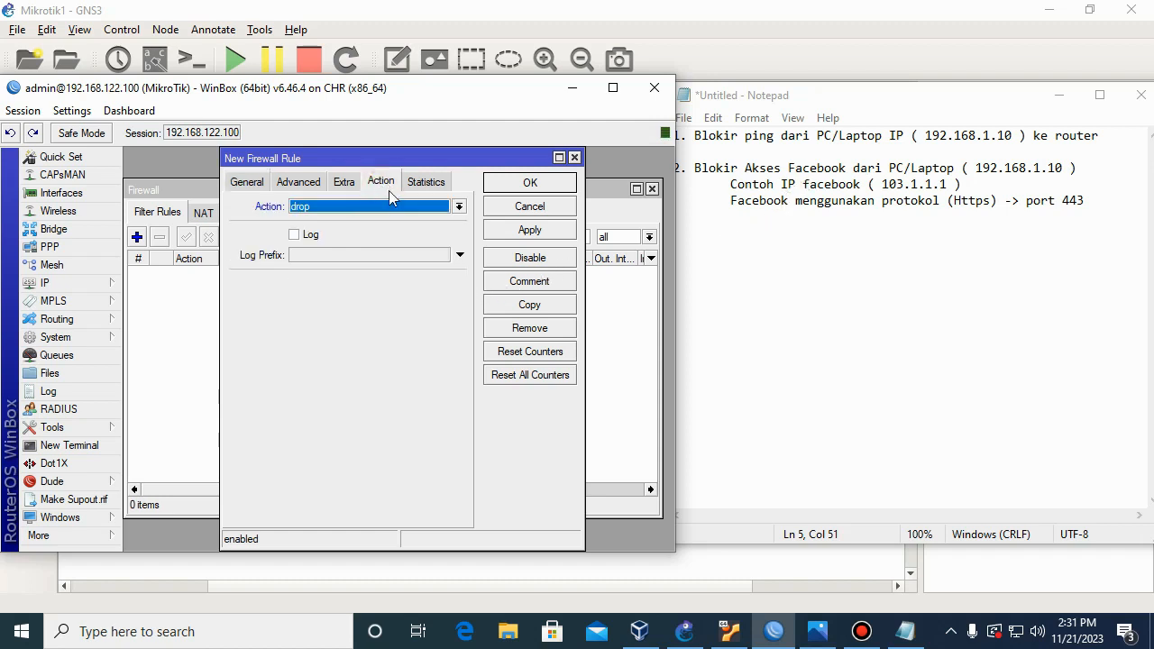
pyautogui.click(325, 208)
pyautogui.click(298, 257)
pyautogui.click(252, 183)
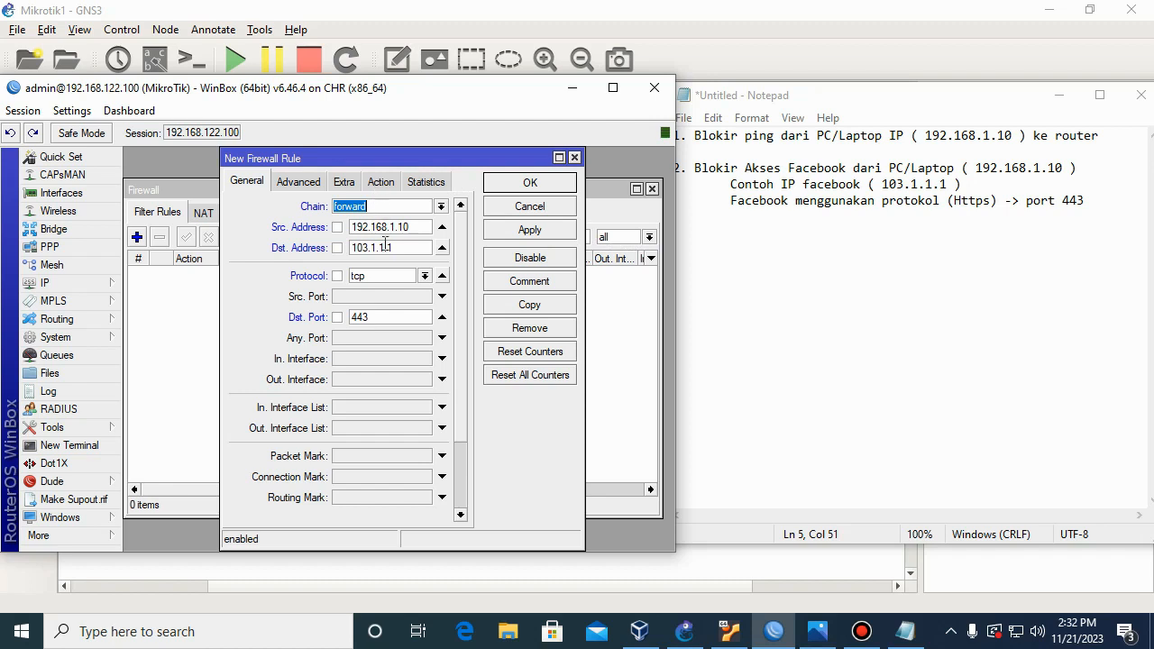
pyautogui.click(375, 184)
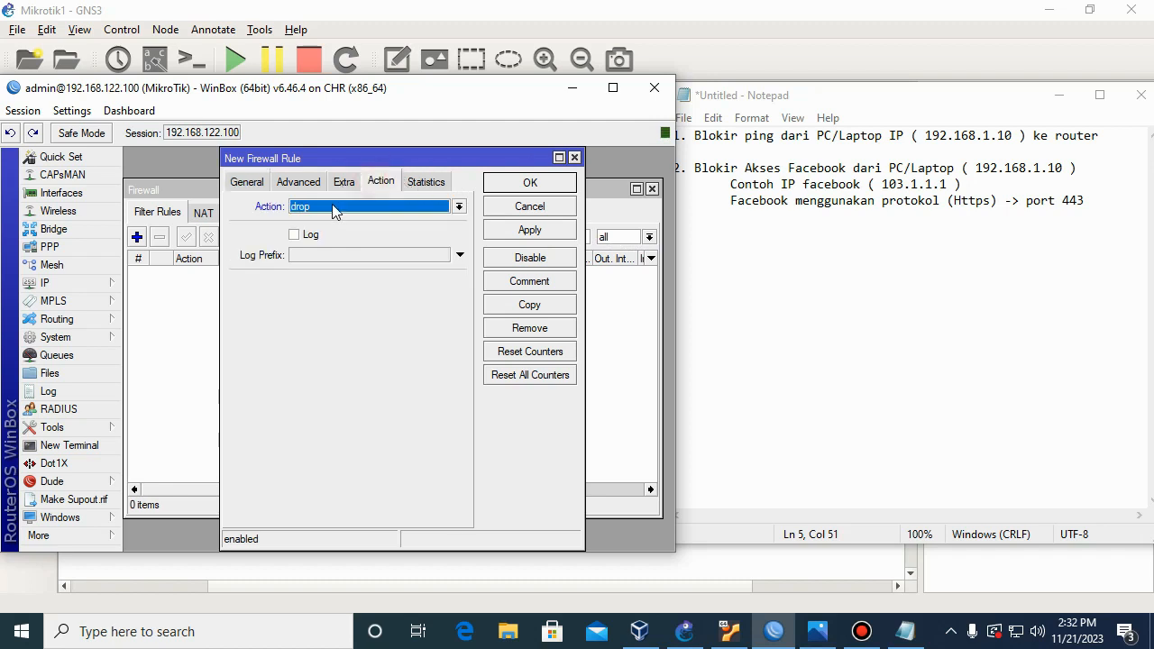
pyautogui.click(238, 185)
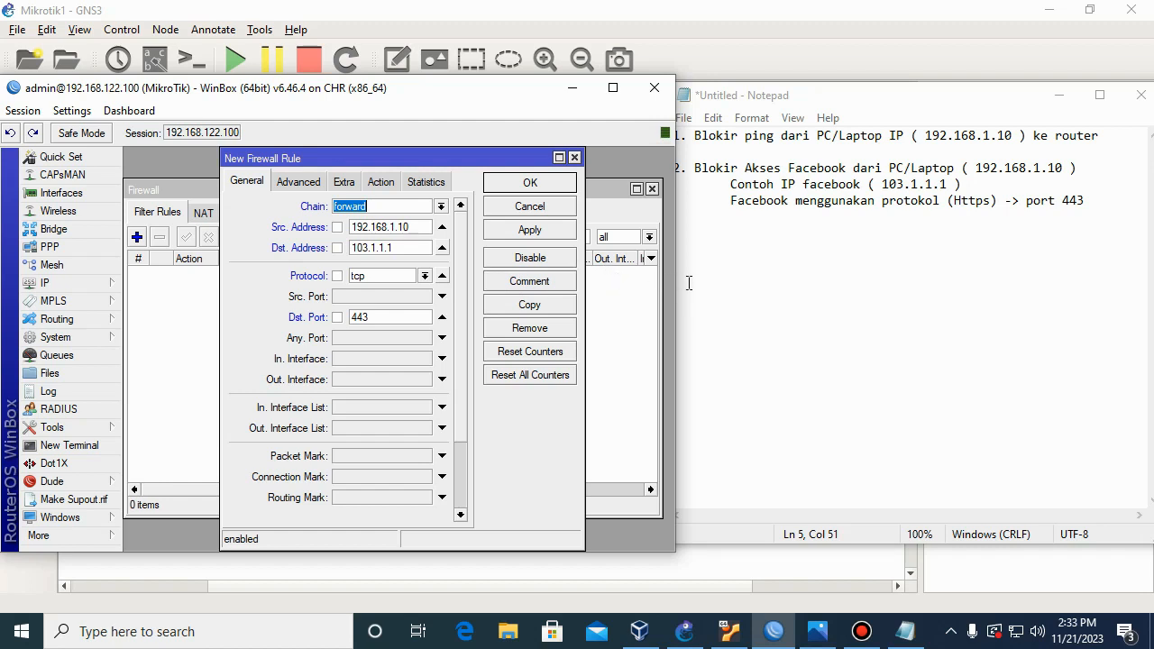
# Clear the source address from the new firewall rule
pyautogui.click(336, 227)
pyautogui.click(338, 228)
pyautogui.click(442, 228)
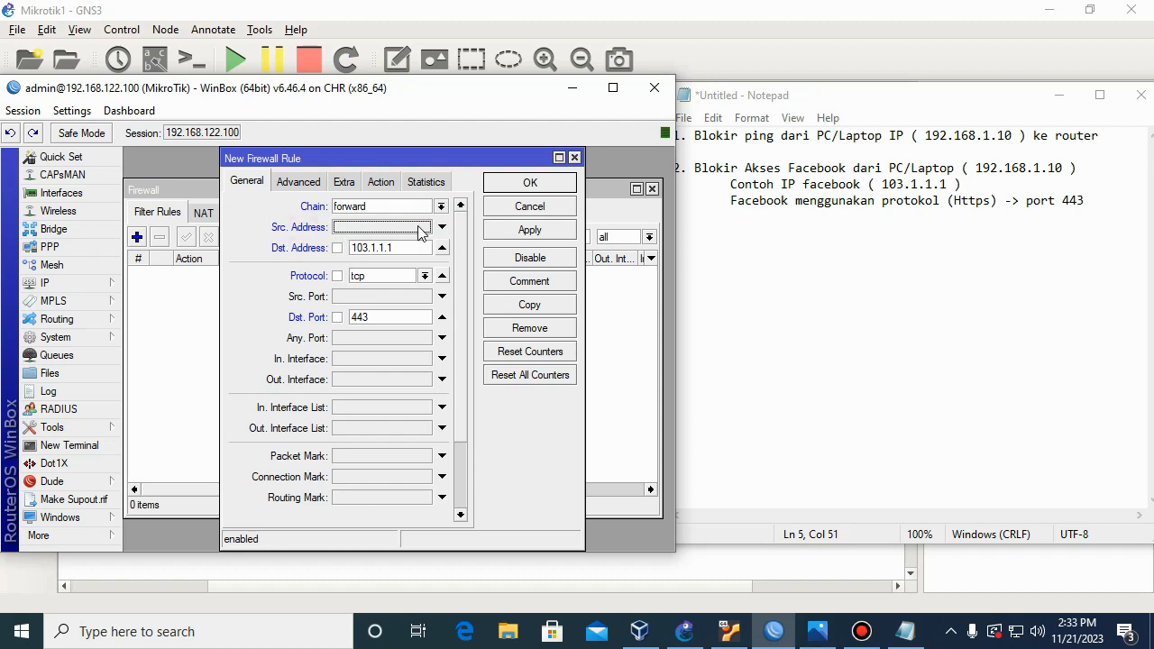
# Add a blank line and an indented line reading "A. apakah komputer dengan IP" below the port 443 line in the note
pyautogui.click(825, 249)
pyautogui.click(703, 250)
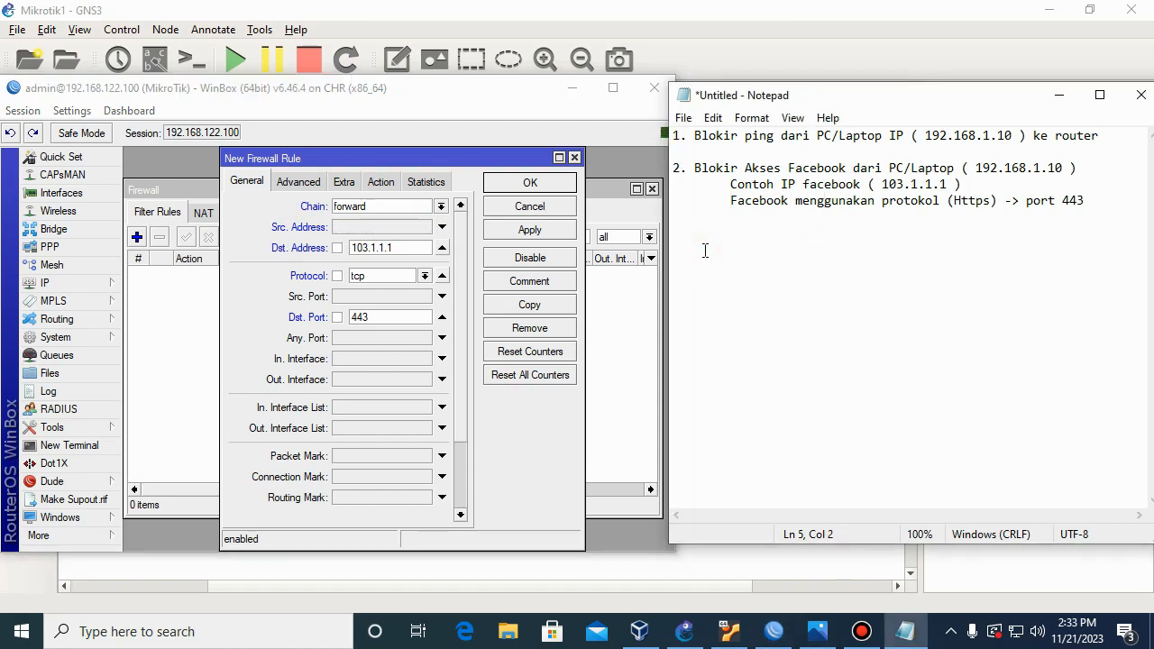
pyautogui.press('Right')
pyautogui.press('Right')
pyautogui.press('Right')
pyautogui.press('Right')
pyautogui.press('Right')
pyautogui.press('Right')
pyautogui.press('Right')
pyautogui.press('Right')
pyautogui.press('Right')
pyautogui.press('Right')
pyautogui.press('Right')
pyautogui.press('Right')
pyautogui.press('Right')
pyautogui.press('Right')
pyautogui.press('Right')
pyautogui.press('Right')
pyautogui.press('Right')
pyautogui.press('Right')
pyautogui.press('Right')
pyautogui.press('Right')
pyautogui.press('End')
pyautogui.press('Return')
pyautogui.press('Return')
pyautogui.write('A')
pyautogui.press('BackSpace')
pyautogui.write('A.')
pyautogui.press('BackSpace')
pyautogui.write('apakah komputer ')
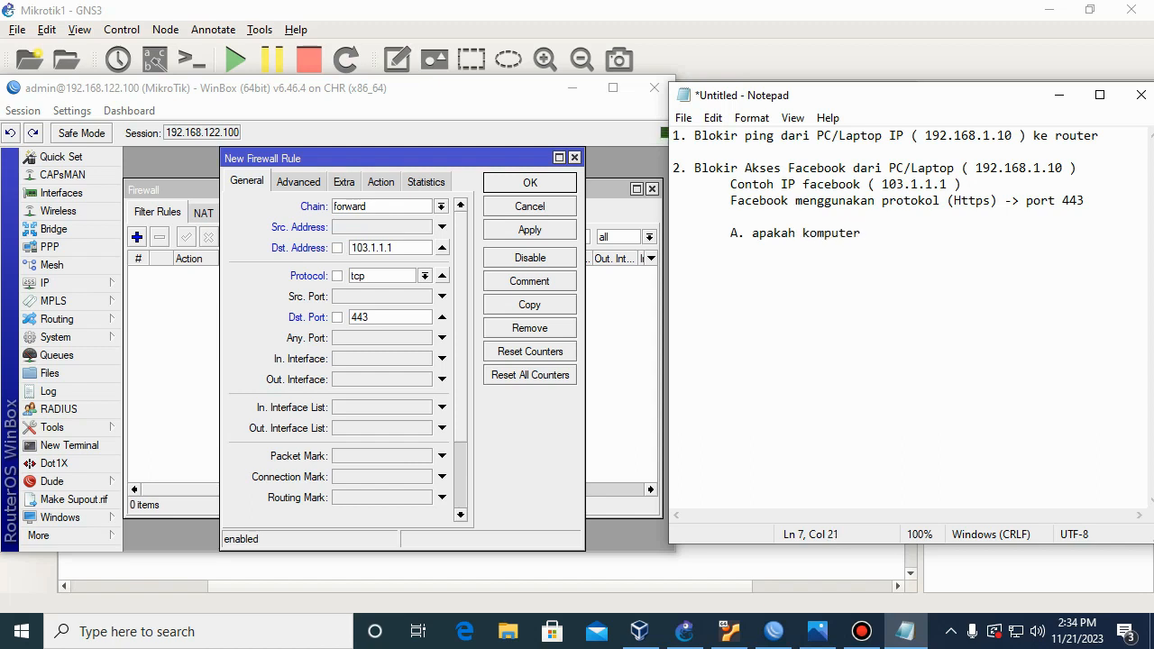
pyautogui.write('dengan IP')
# Complete question A with the copied address "( 192.168.1.10 )" followed by "bisa akses facebook ?"
pyautogui.moveTo(924, 135); pyautogui.dragTo(1015, 135)
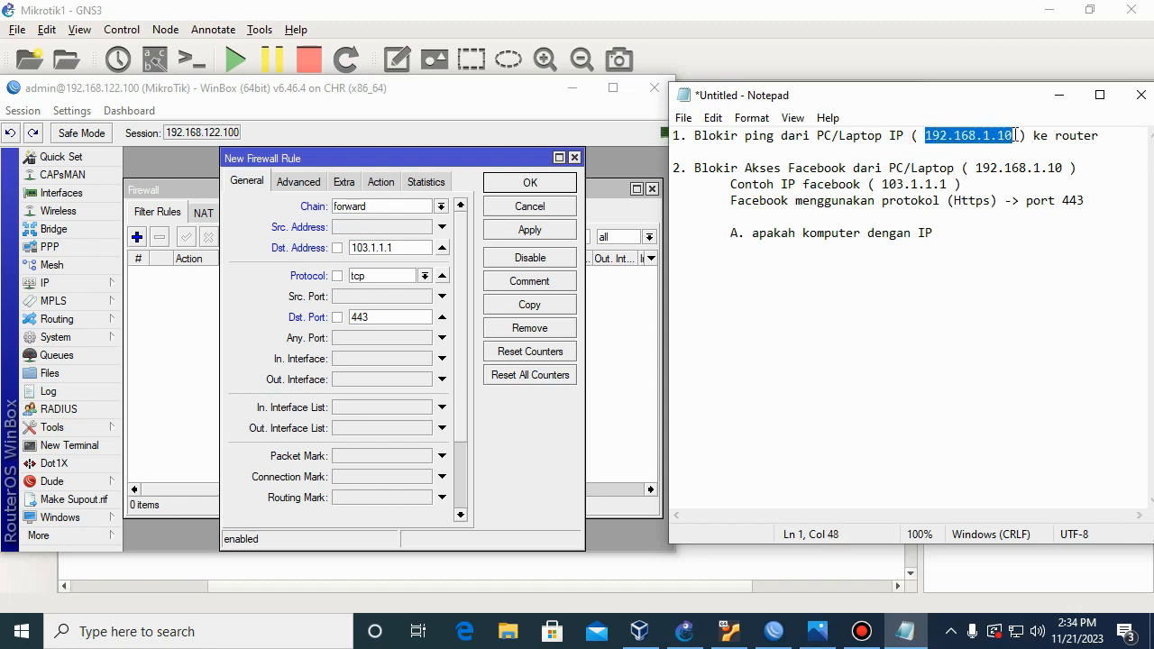
pyautogui.click(956, 135)
pyautogui.moveTo(910, 135); pyautogui.dragTo(1026, 135)
pyautogui.click(969, 235)
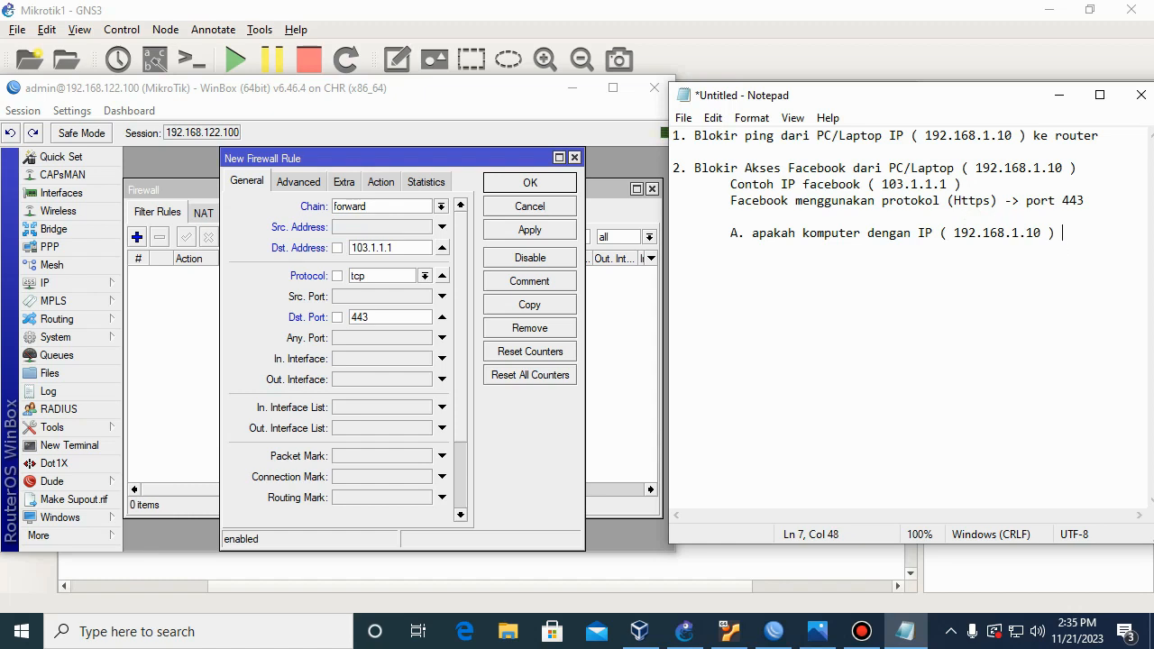
pyautogui.write('bisa akses faceb')
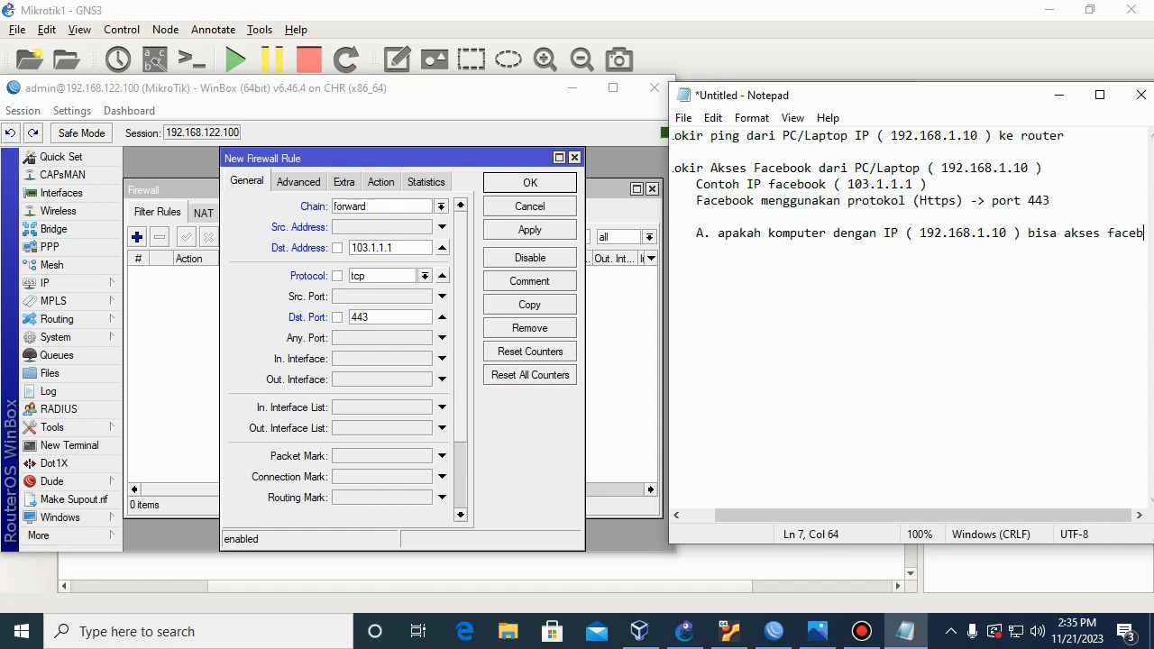
pyautogui.write('ook ?')
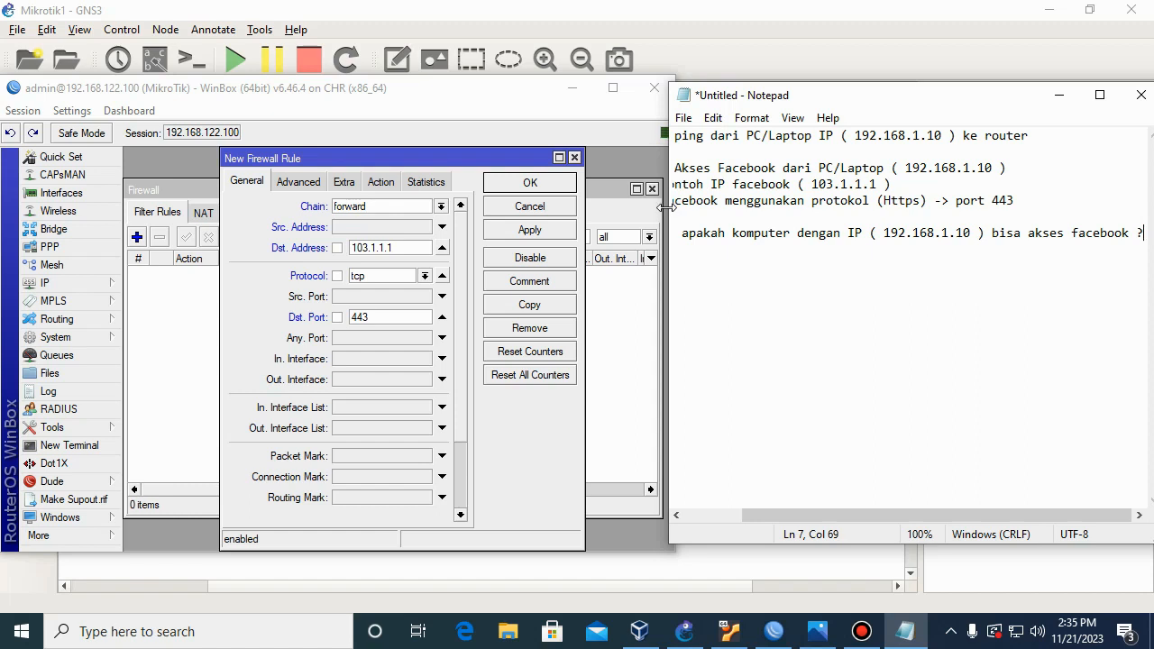
# Widen and reposition the Notepad window so the note's lines fit beside the firewall rule dialog
pyautogui.moveTo(665, 207); pyautogui.dragTo(639, 208)
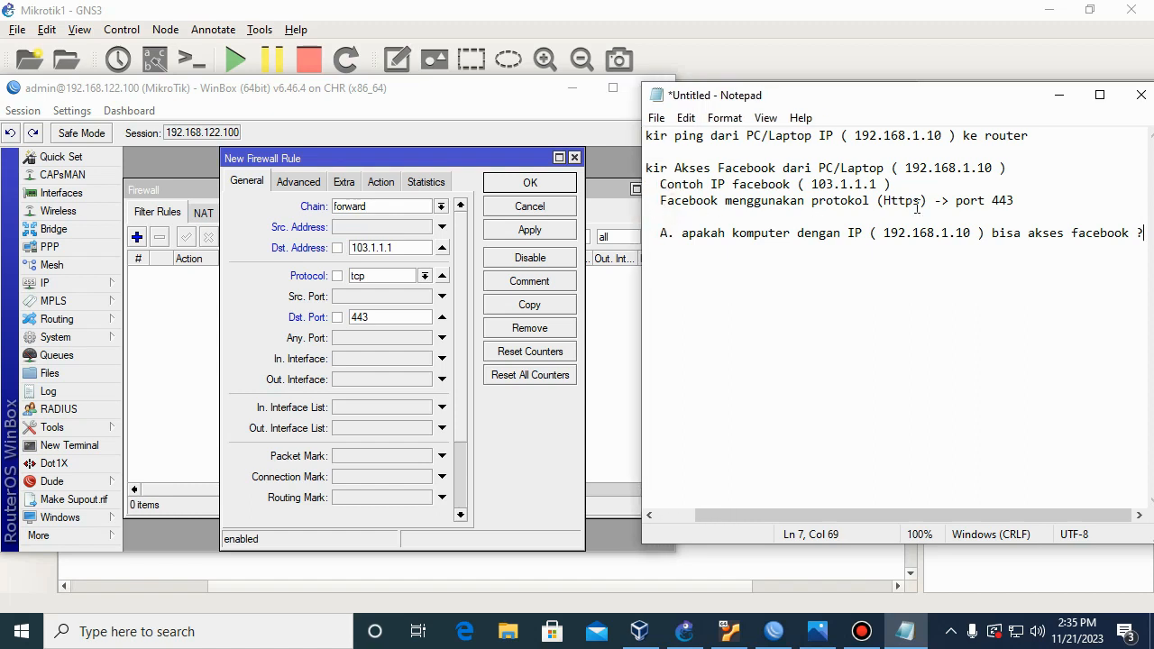
pyautogui.moveTo(958, 95); pyautogui.dragTo(851, 84)
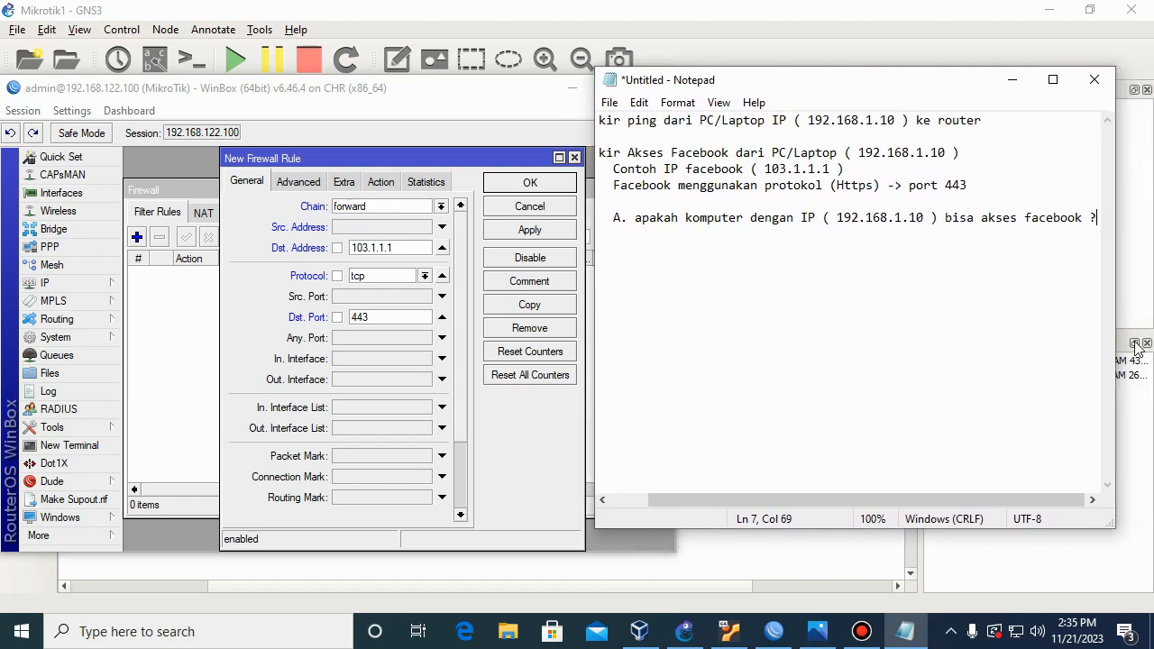
pyautogui.moveTo(1117, 312); pyautogui.dragTo(1145, 312)
pyautogui.moveTo(918, 87); pyautogui.dragTo(916, 90)
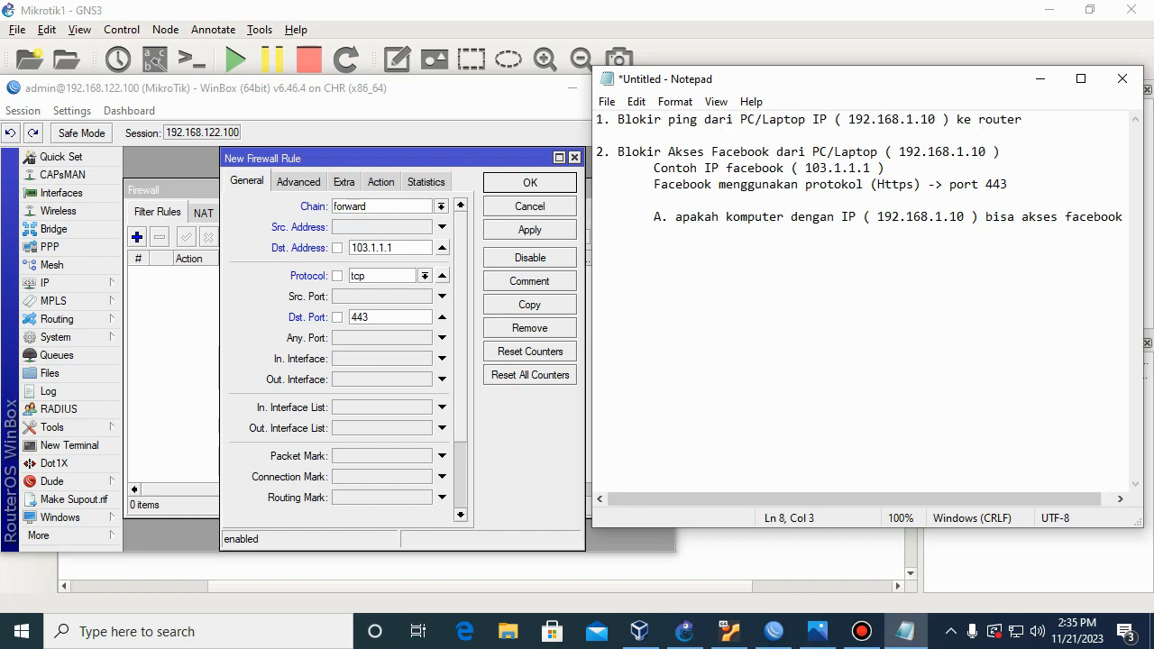
# Answer question A with an indented "Tidak Bisa" line and begin a new line with "B."
pyautogui.write('Tidak Bisa')
pyautogui.press('Return')
pyautogui.write('\\')
pyautogui.press('BackSpace')
pyautogui.write('B.')
pyautogui.click(396, 248)
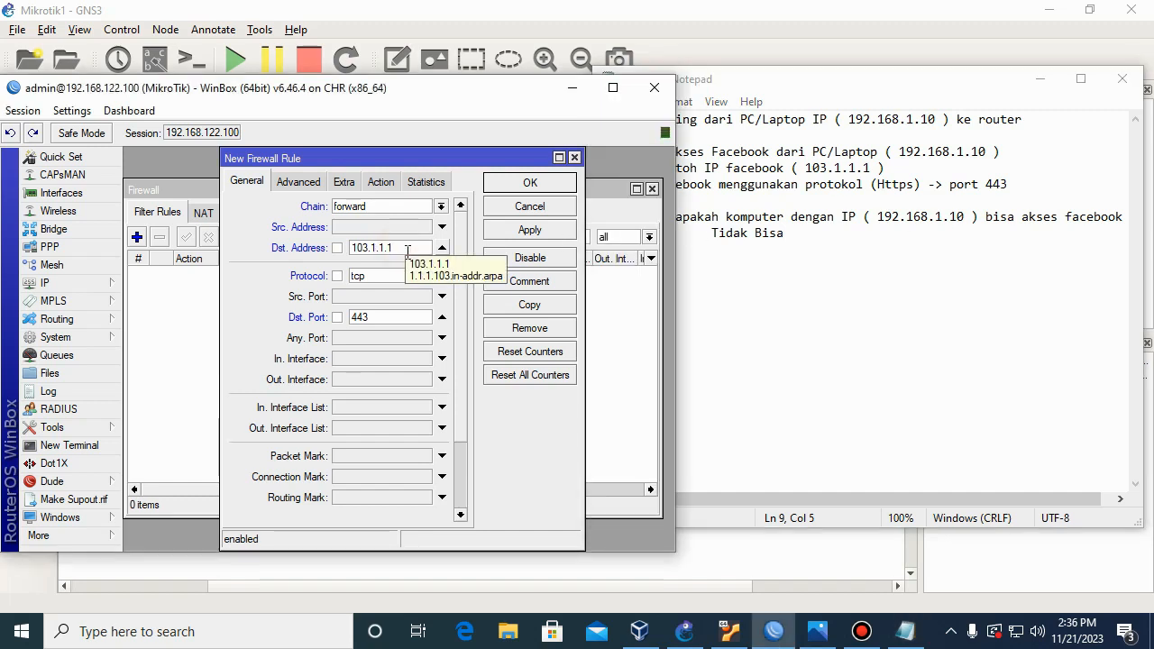
pyautogui.click(931, 270)
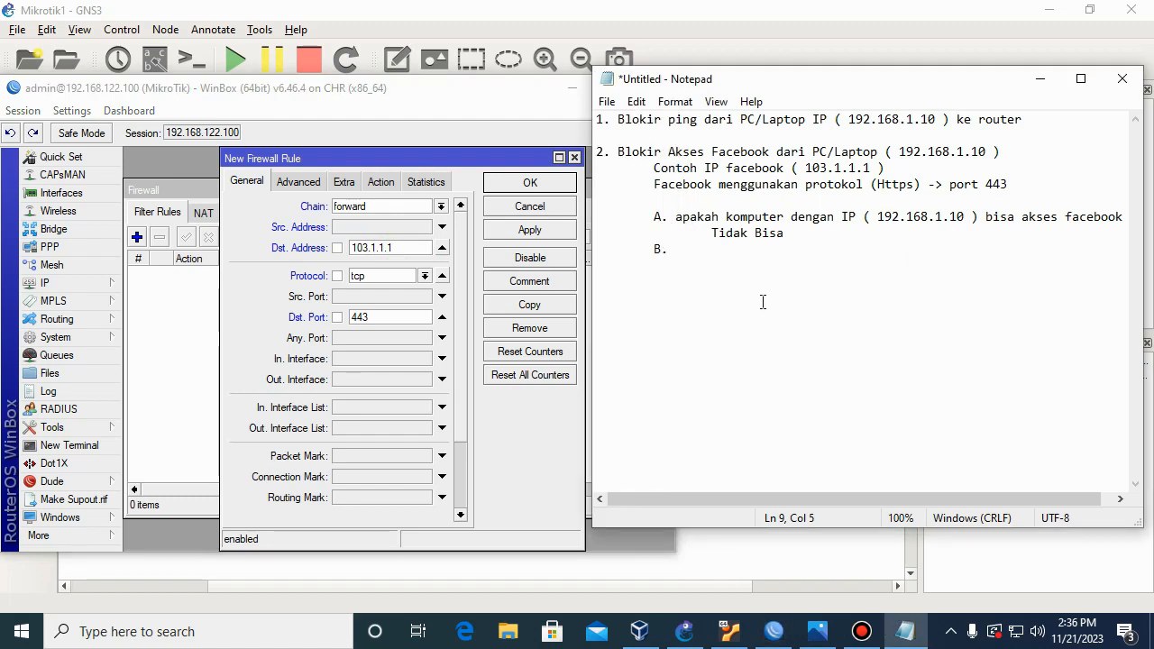
# Complete line B to read "apakah komputer IP ( 192.168.1.10 ) bisa akses facebook ?", copying the address from question A
pyautogui.write('apakah komputer ')
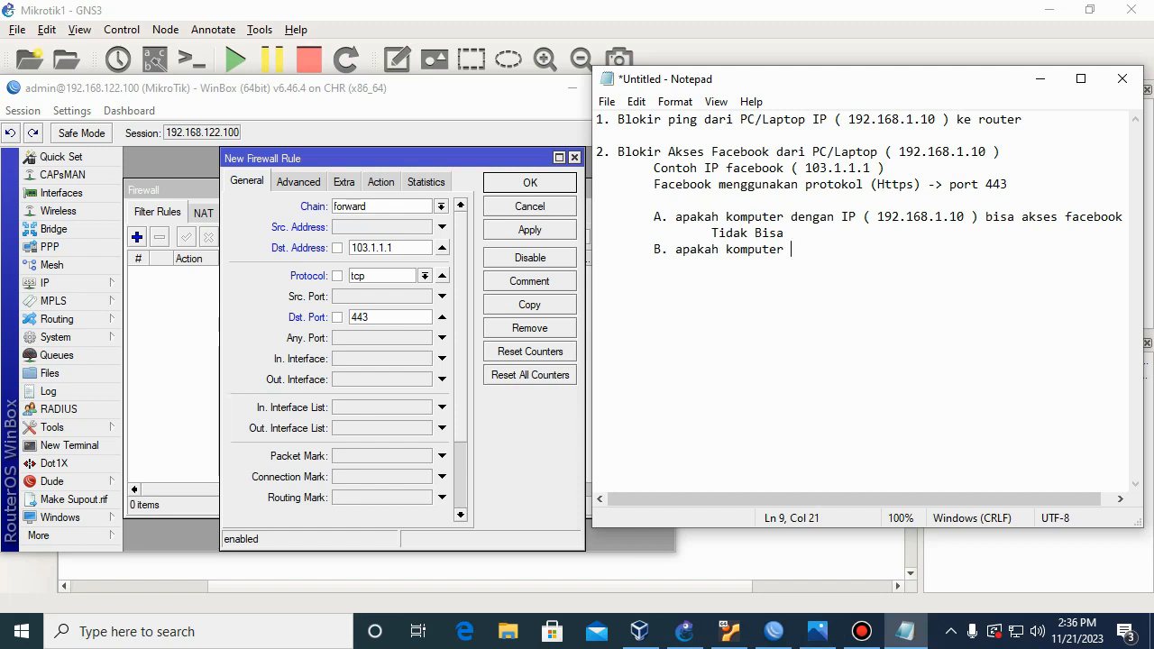
pyautogui.write('IP')
pyautogui.moveTo(864, 217); pyautogui.dragTo(980, 217)
pyautogui.hotkey('ctrl', 'c')
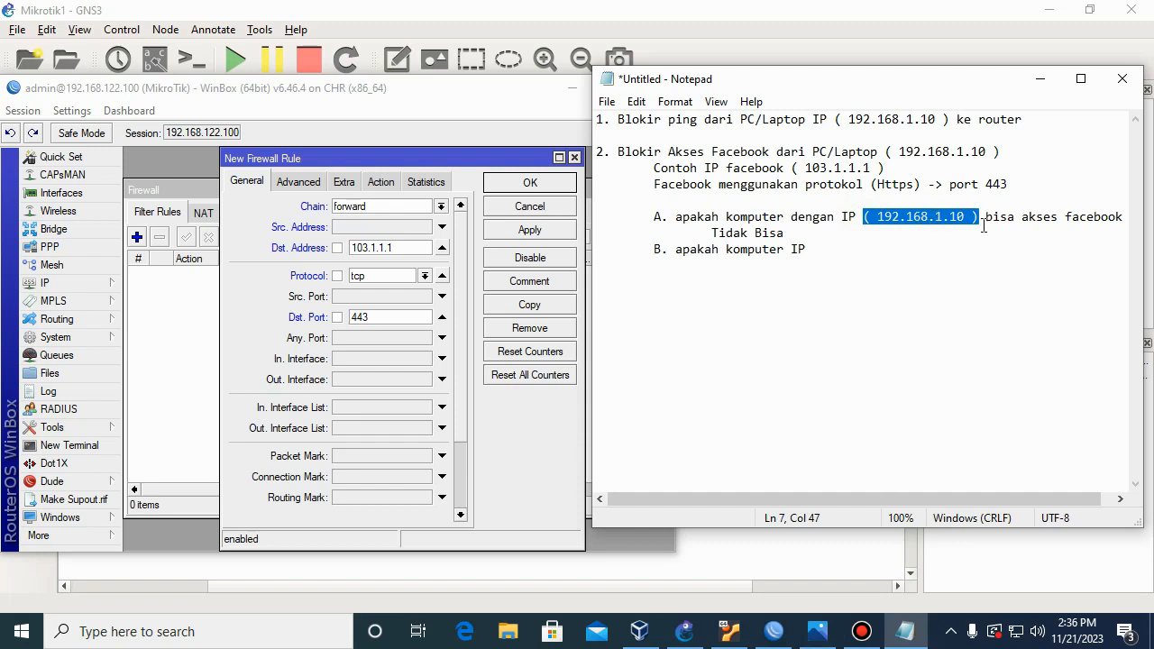
pyautogui.click(817, 260)
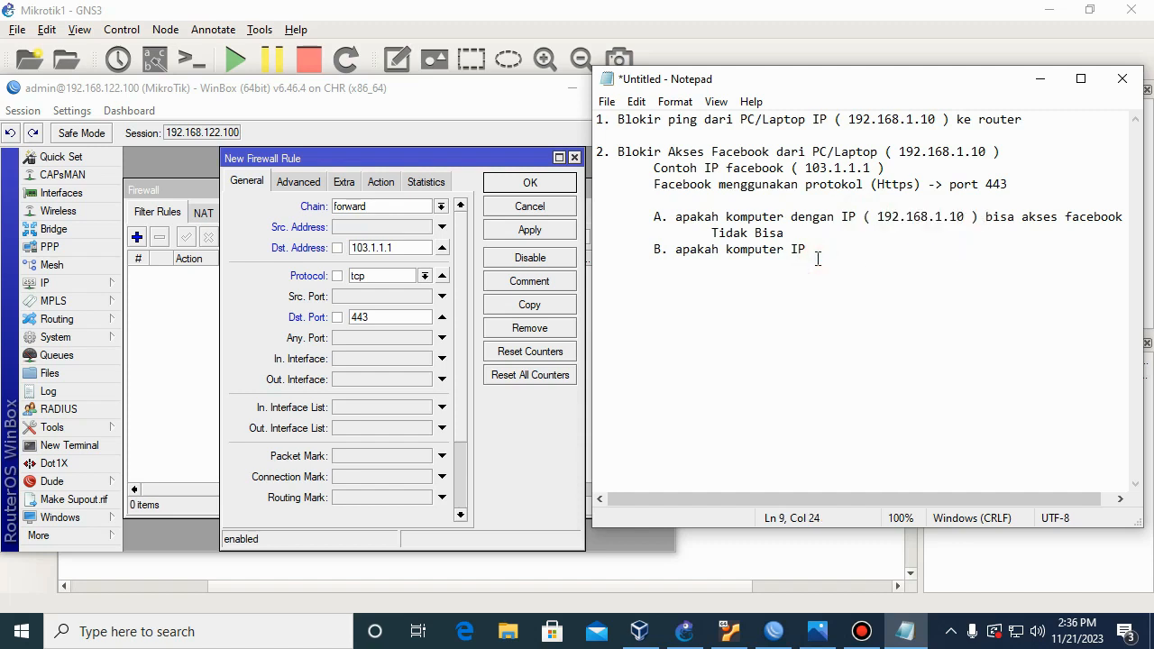
pyautogui.hotkey('ctrl', 'v')
pyautogui.write('bi')
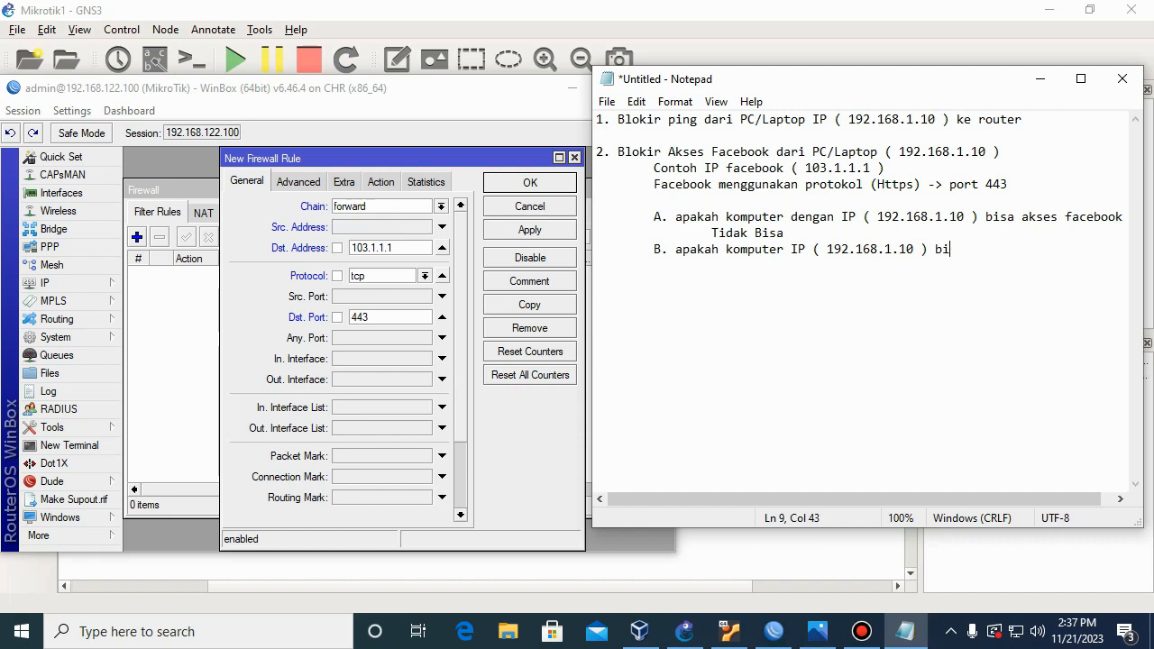
pyautogui.write('sa akses facebook ')
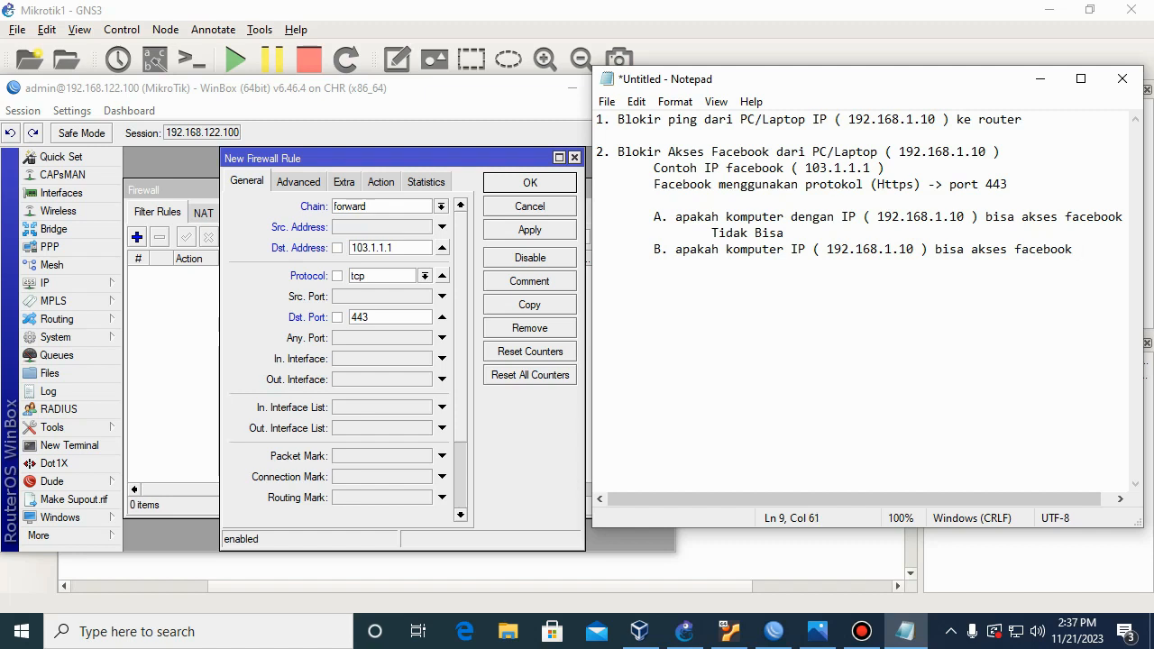
pyautogui.write('?')
# Add an indented answer line reading "Tidak Bisa" below question B
pyautogui.press('Return')
pyautogui.press('super')
pyautogui.press('super')
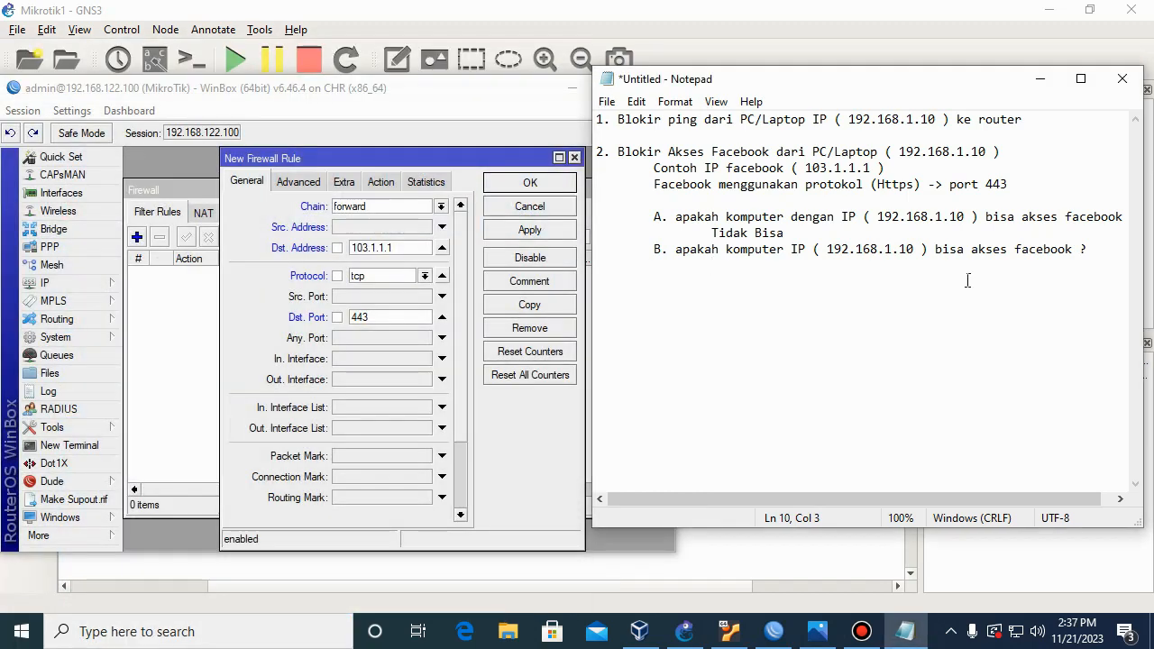
pyautogui.write('Ti')
pyautogui.write('dak')
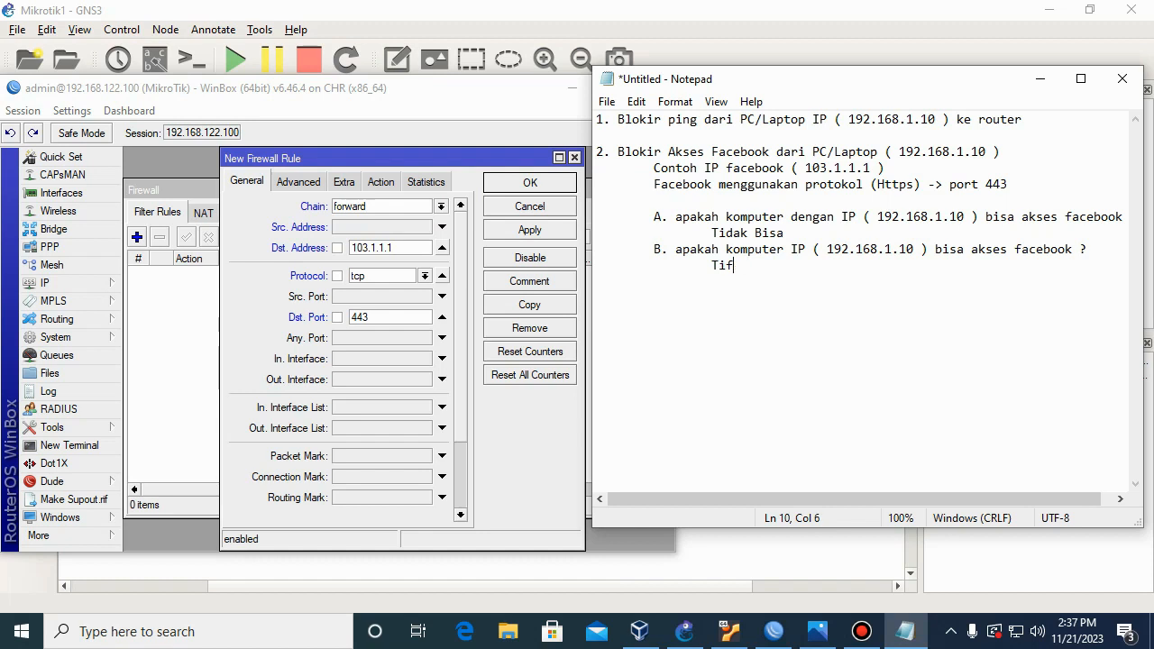
pyautogui.write(' Bisa')
# Add an indented line reading "c. apakah komputer" below the answer to question B
pyautogui.click(817, 287)
pyautogui.press('Return')
pyautogui.press('Tab')
pyautogui.write('c. apakah ')
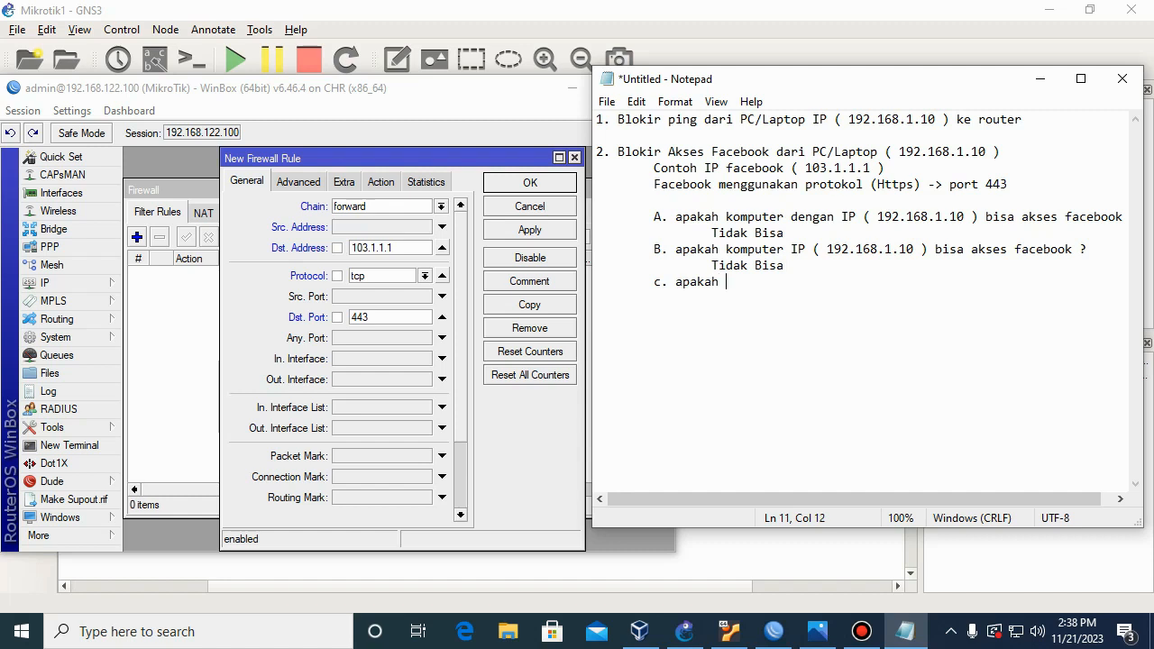
pyautogui.write('komputer 1.100')
pyautogui.press('BackSpace')
pyautogui.press('BackSpace')
pyautogui.press('BackSpace')
pyautogui.press('BackSpace')
pyautogui.press('BackSpace')
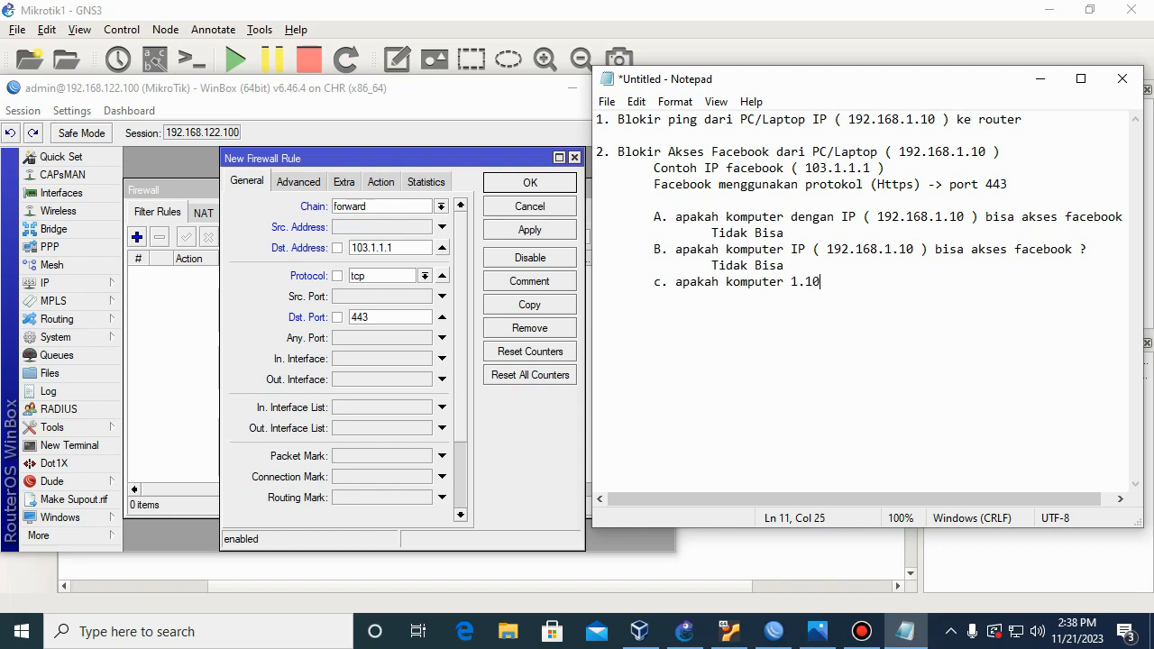
# Complete question c as "apakah komputer ( 192.168.1.100 ) bisa ping ke facebook ?", copying question B's address and extending it to 192.168.1.100
pyautogui.moveTo(812, 248); pyautogui.dragTo(924, 252)
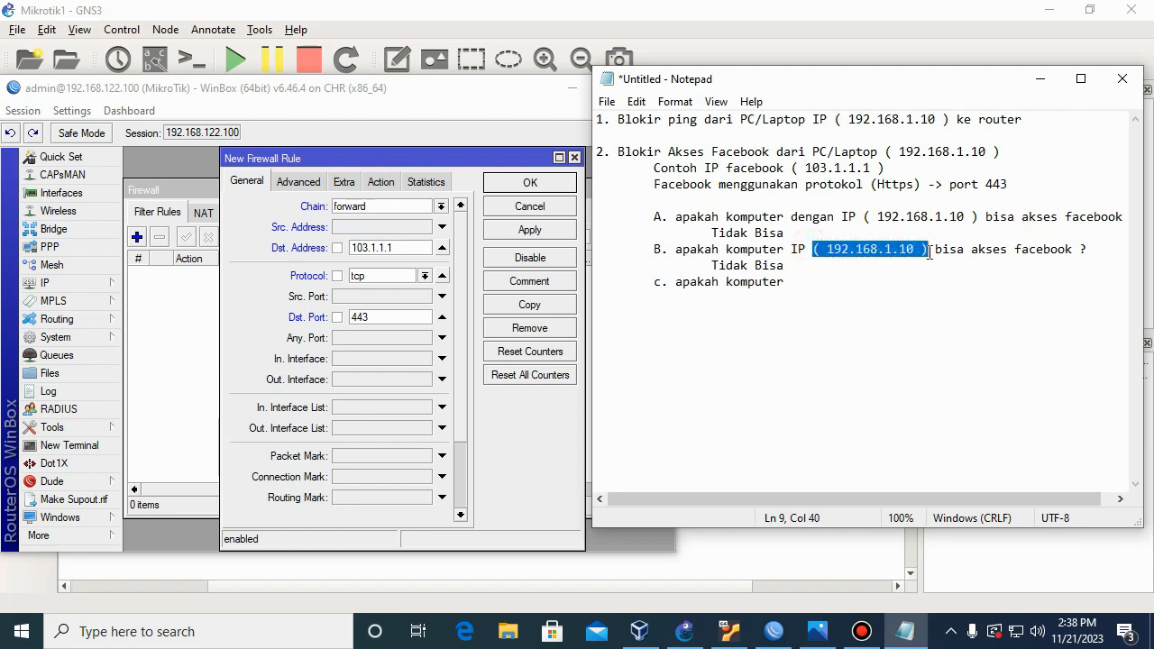
pyautogui.click(823, 281)
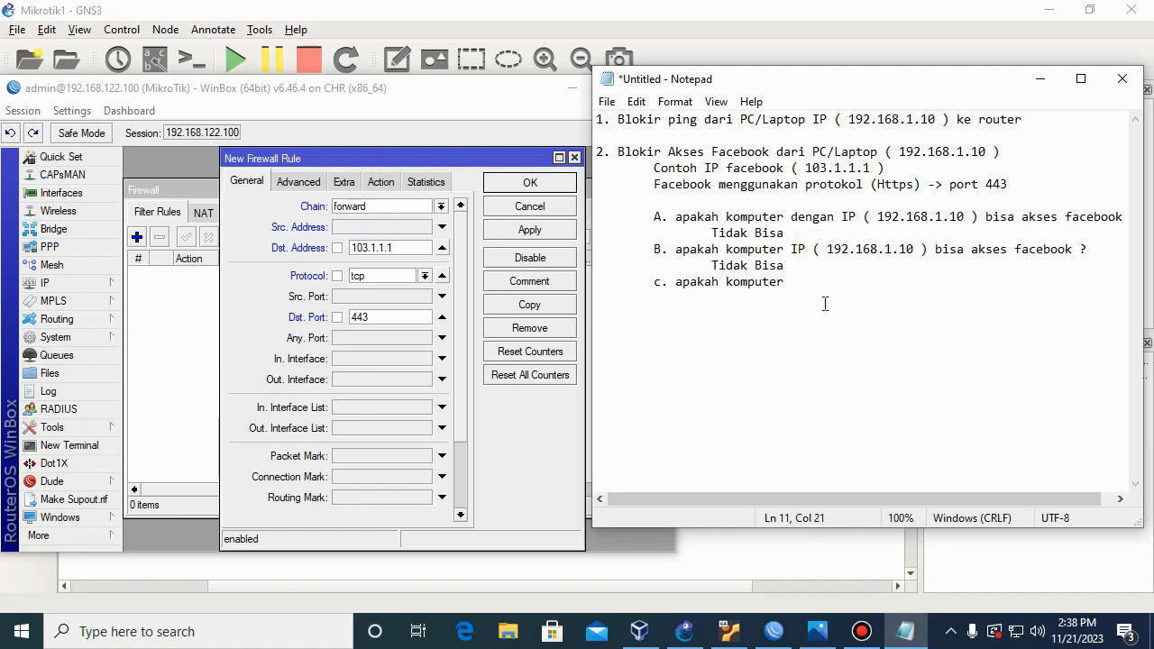
pyautogui.hotkey('ctrl', 'v')
pyautogui.click(893, 286)
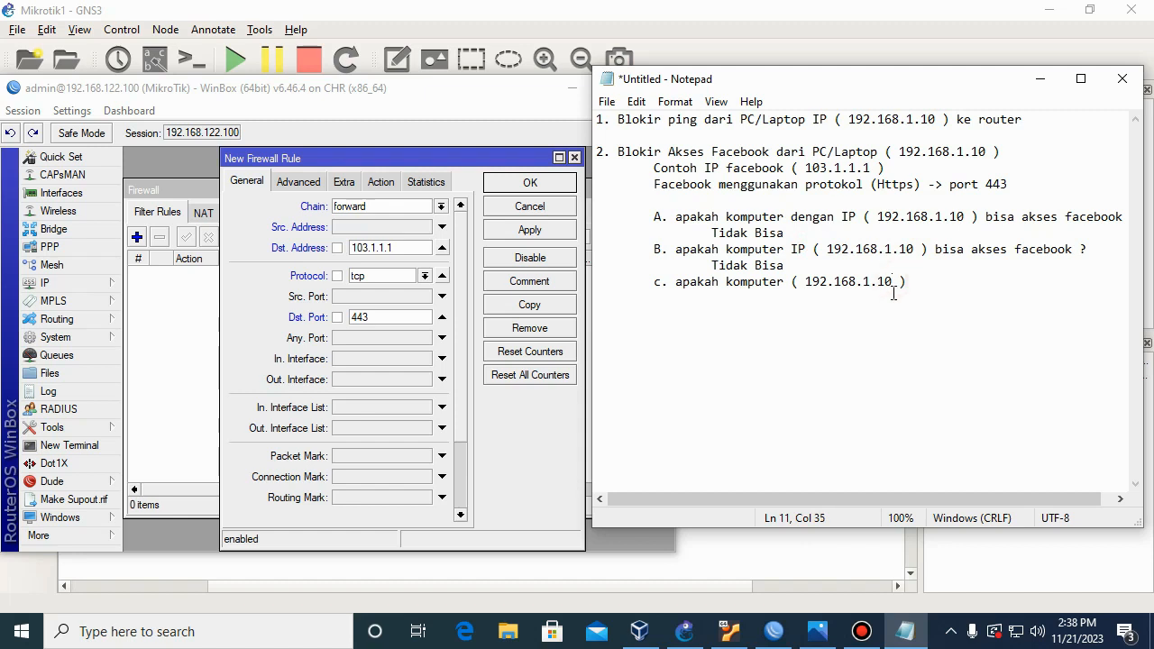
pyautogui.write('0')
pyautogui.click(953, 287)
pyautogui.write('bisa ping')
pyautogui.write('k')
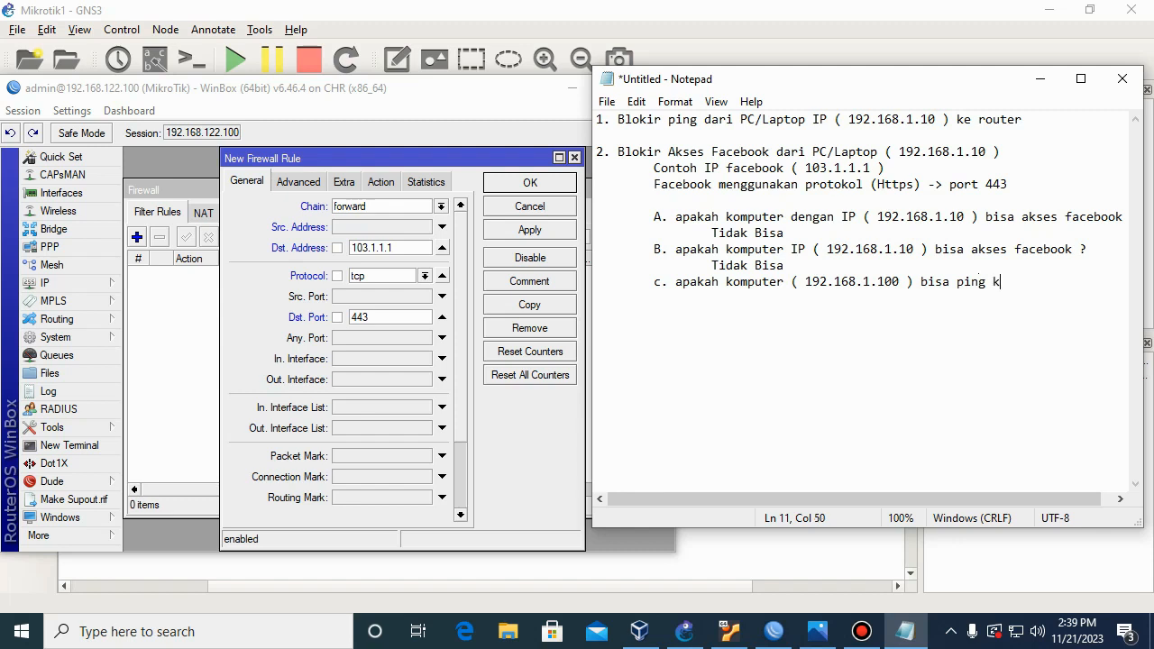
pyautogui.write('e facebook ?')
# Add an indented answer line reading "Bisa" below question c
pyautogui.press('Tab')
pyautogui.press('Return')
pyautogui.press('Tab')
pyautogui.write('Bisa')
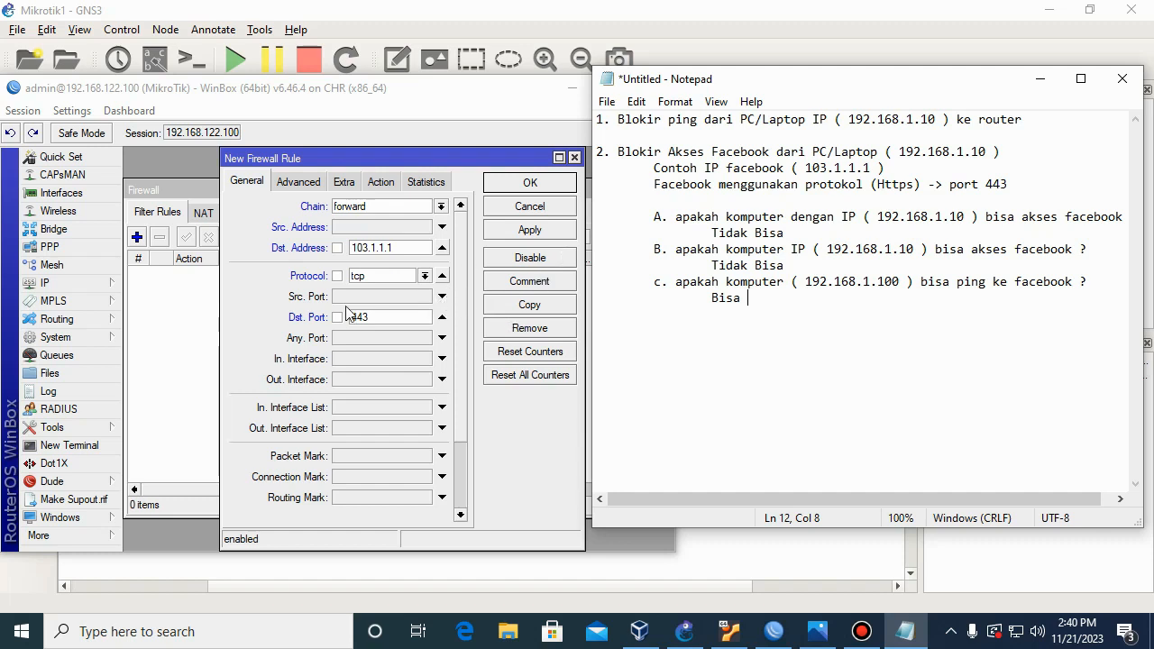
# Insert "(Icmp)" after the word "ping" in item 1 of the notes
pyautogui.click(698, 121)
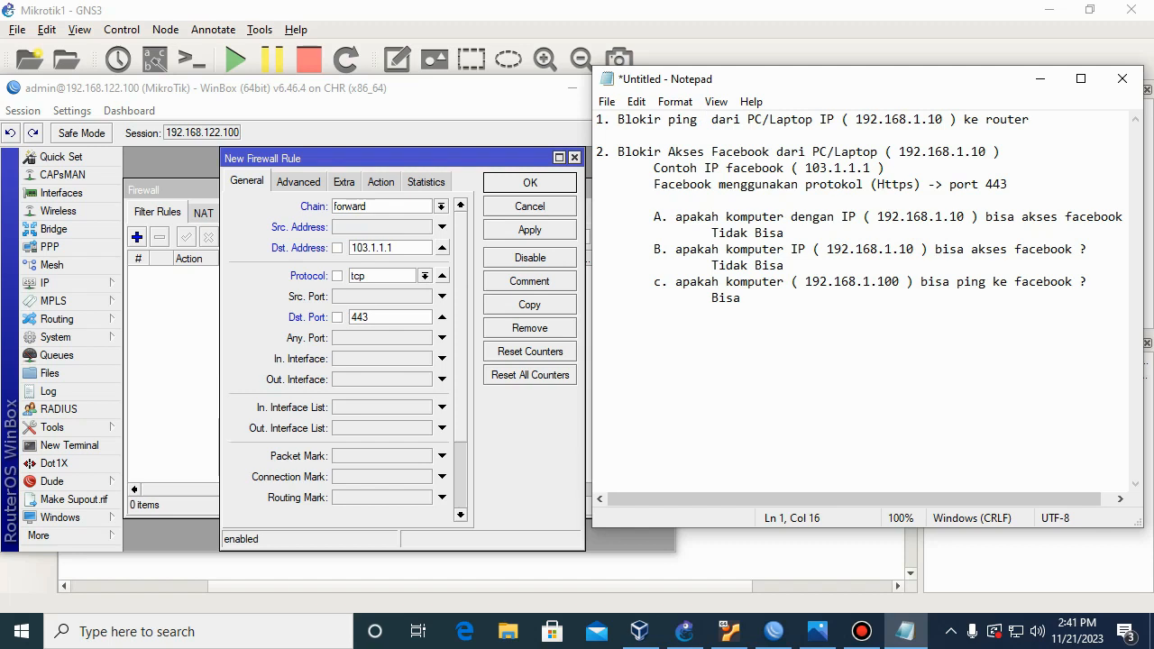
pyautogui.write('()')
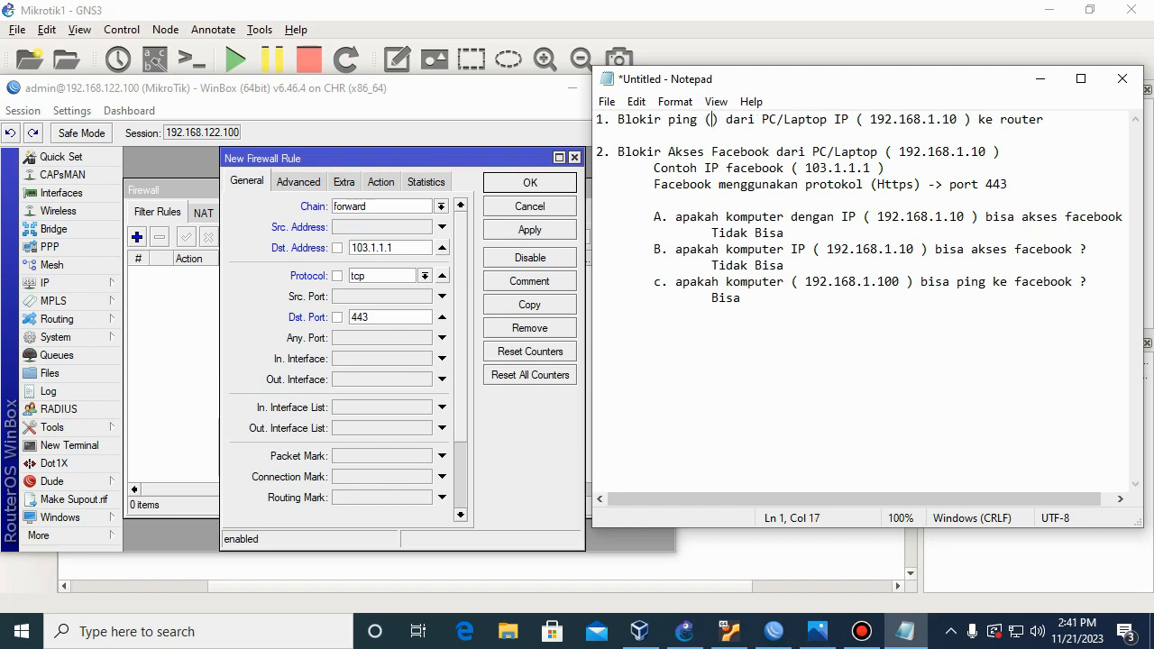
pyautogui.write('Icmp')
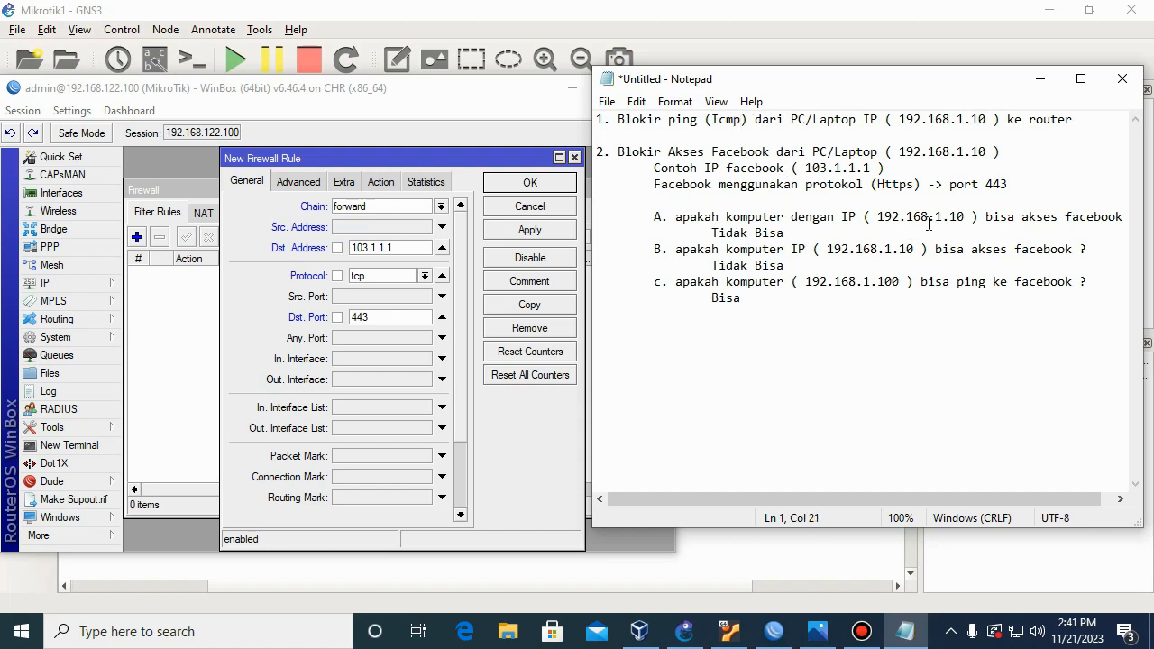
# Compare the protocol and port noted for Facebook in item 2 with the ping protocol noted in item 1
pyautogui.click(984, 201)
pyautogui.click(929, 185)
pyautogui.moveTo(798, 184); pyautogui.dragTo(784, 184)
pyautogui.click(745, 178)
pyautogui.click(855, 186)
pyautogui.click(892, 185)
pyautogui.click(782, 325)
pyautogui.press('BackSpace')
pyautogui.click(714, 123)
# Insert "(Icmp)" after the word "ping" in question c of the notes
pyautogui.click(986, 285)
pyautogui.write('() ')
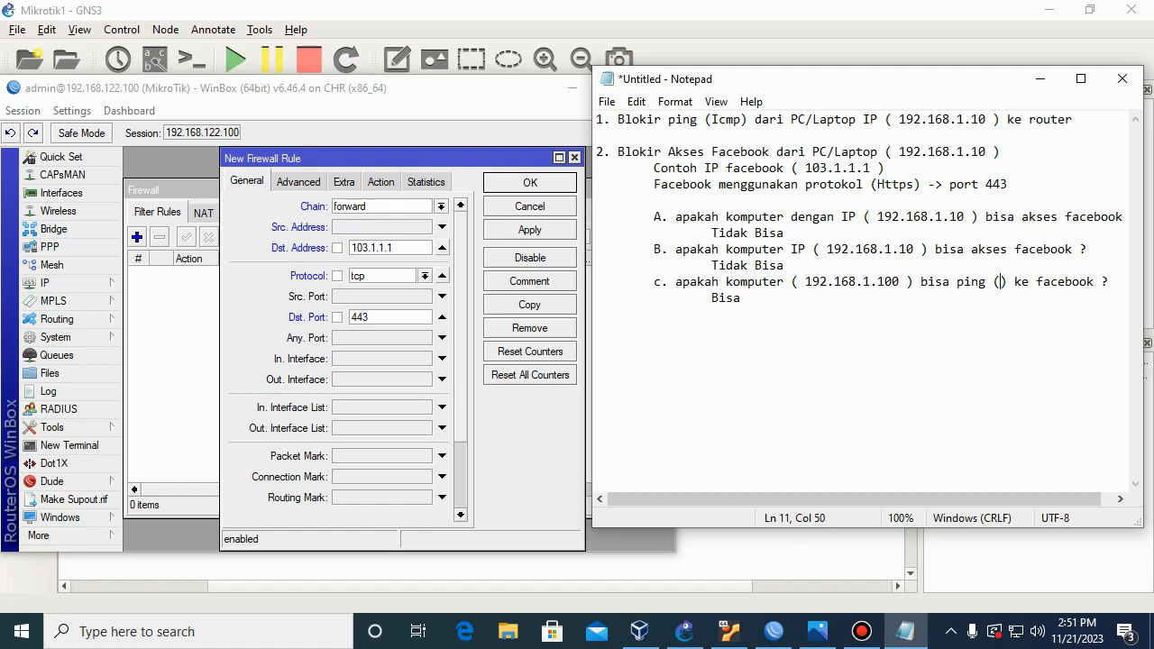
pyautogui.write('Icmp')
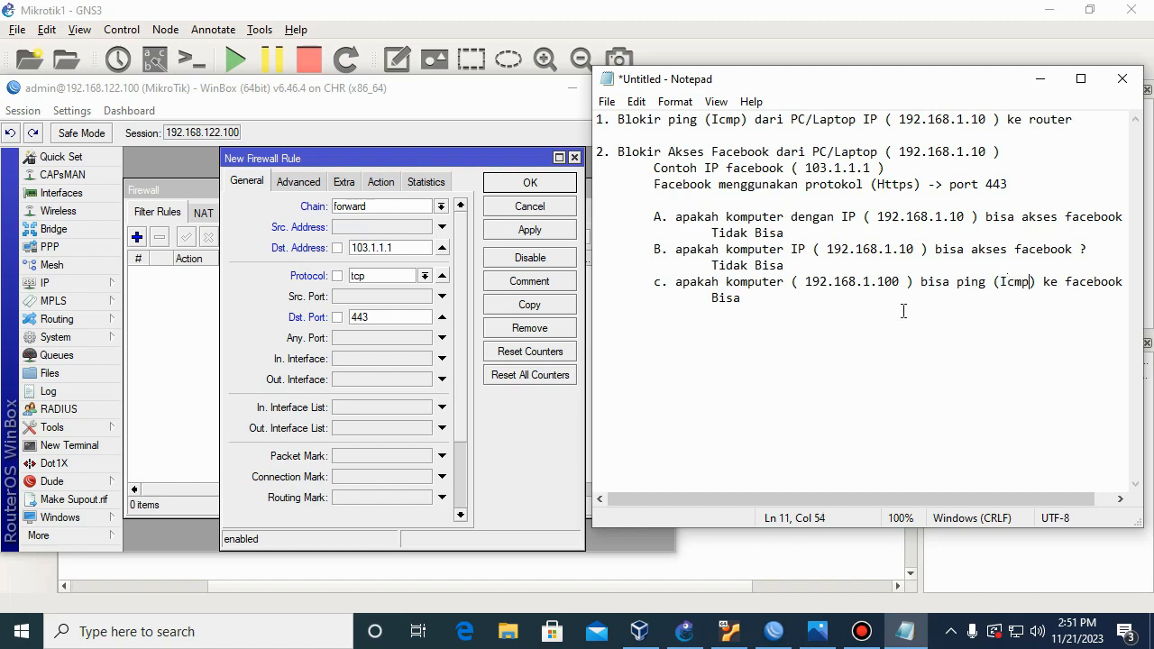
pyautogui.click(1036, 283)
pyautogui.click(997, 282)
pyautogui.click(1128, 283)
pyautogui.click(1119, 296)
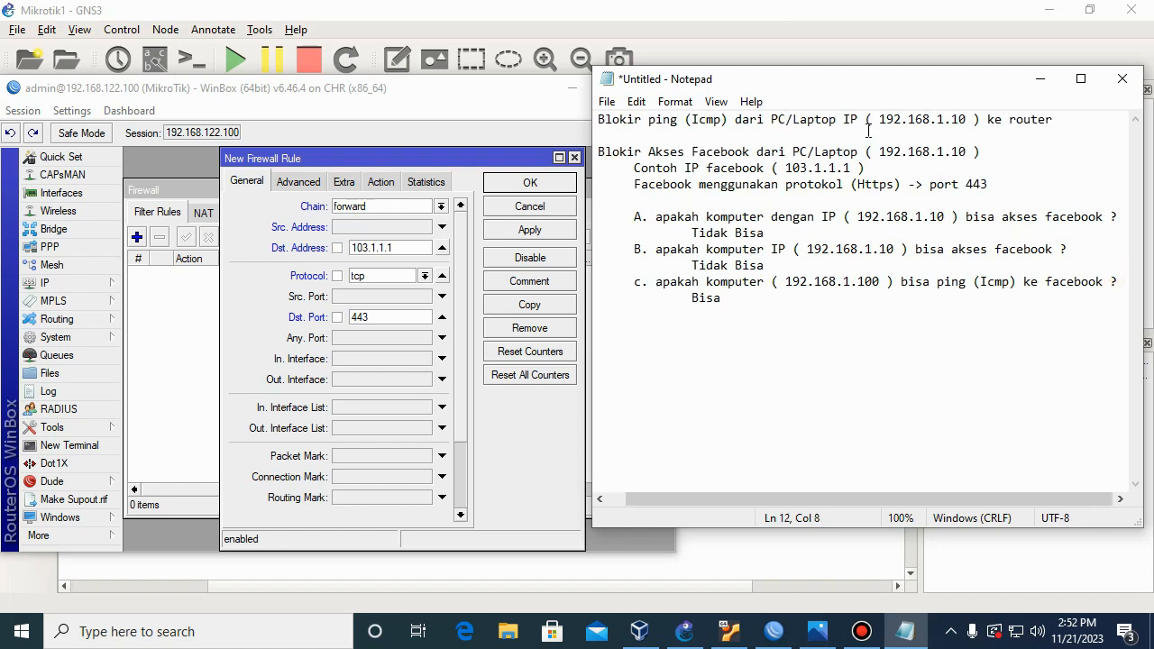
# Move the notes window slightly lower and check the new firewall rule's action and general matching criteria against question c
pyautogui.moveTo(850, 79)
pyautogui.mouseDown()
pyautogui.moveTo(840, 77)
pyautogui.moveTo(894, 98)
pyautogui.moveTo(854, 98)
pyautogui.mouseUp()
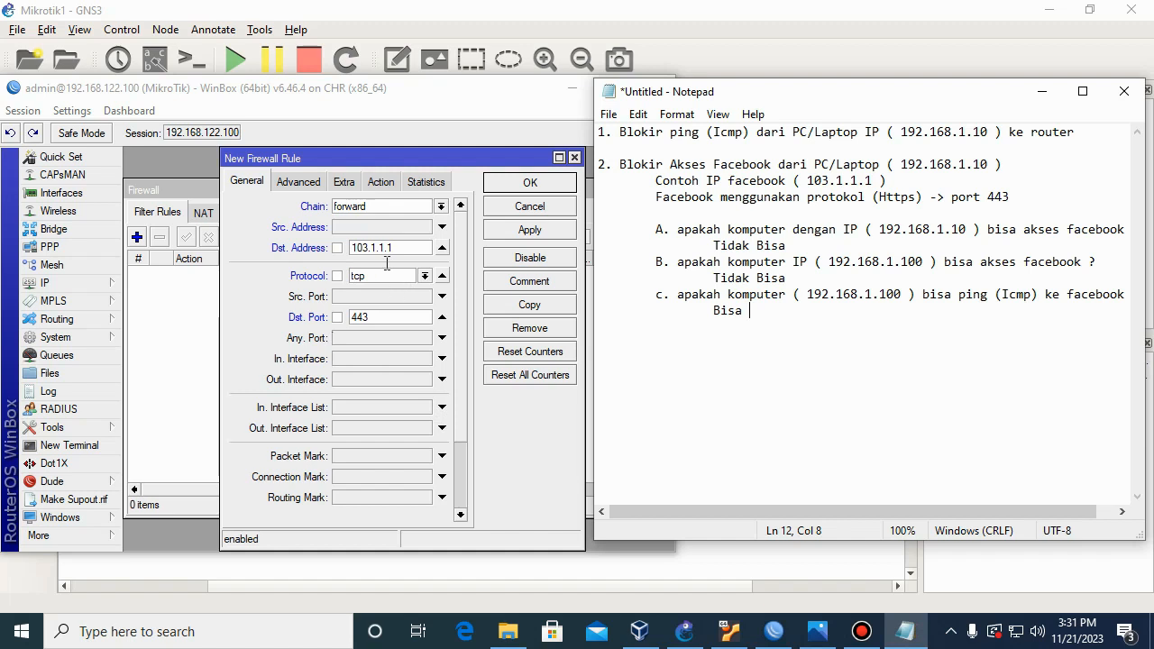
pyautogui.click(384, 185)
pyautogui.click(382, 182)
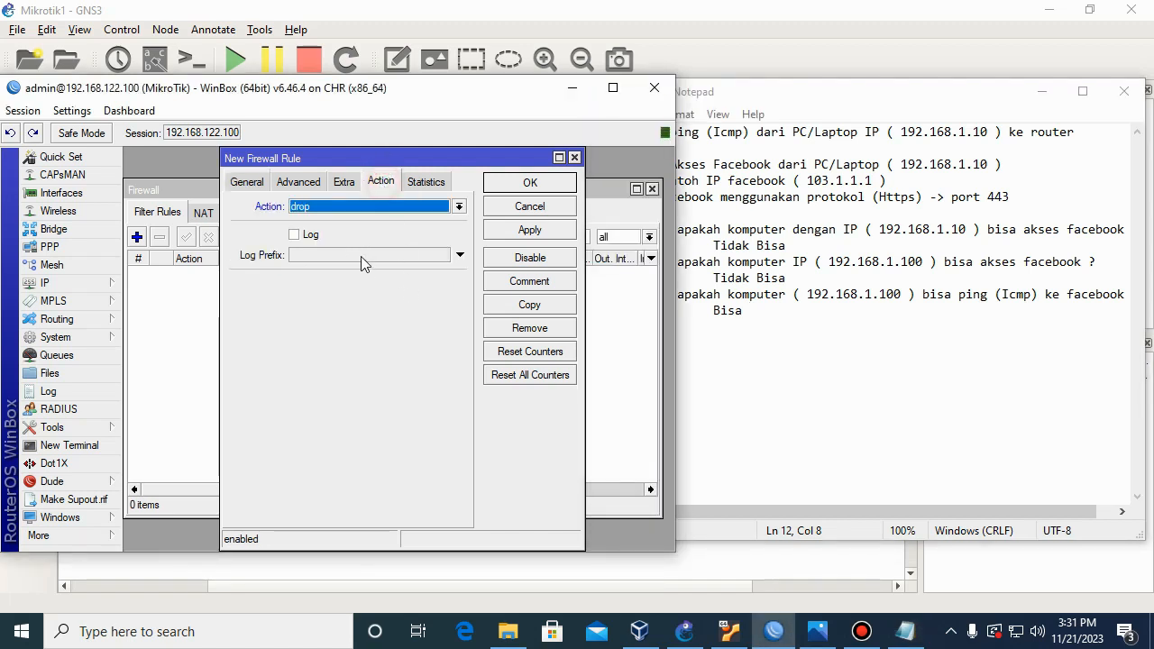
pyautogui.click(253, 183)
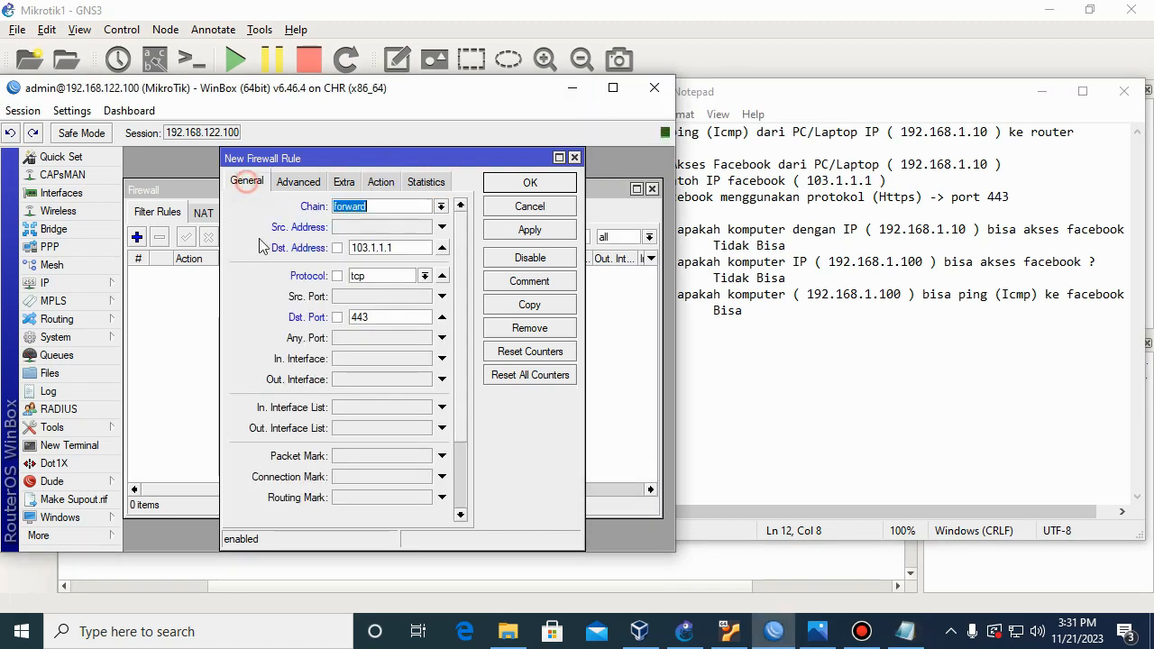
pyautogui.click(808, 294)
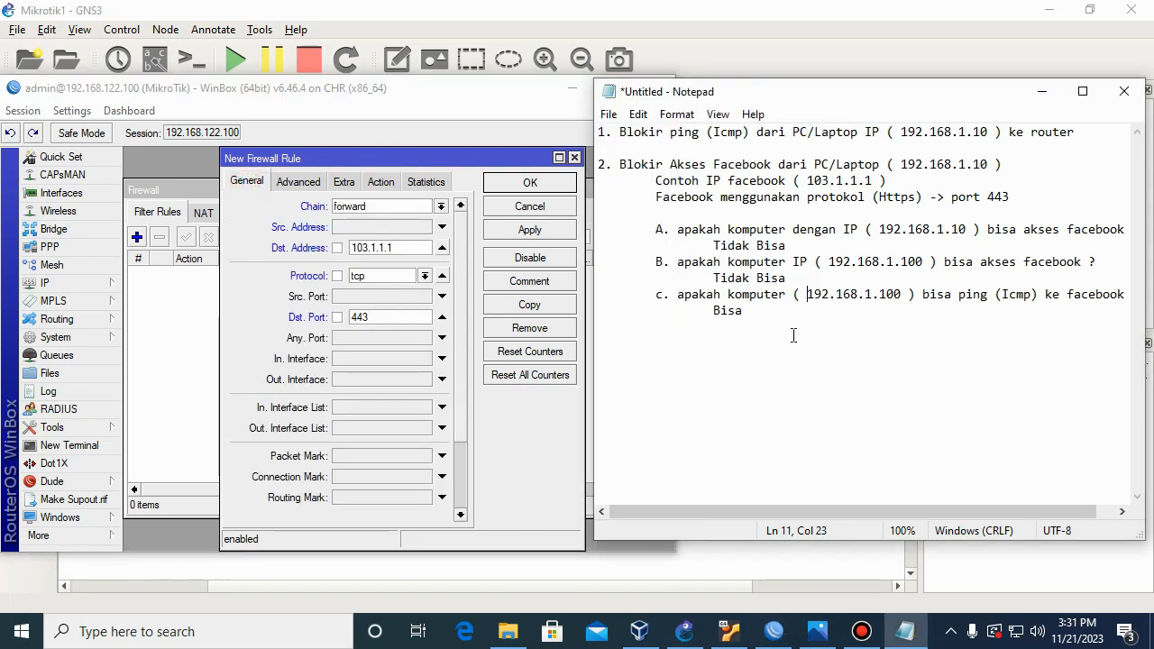
pyautogui.click(719, 330)
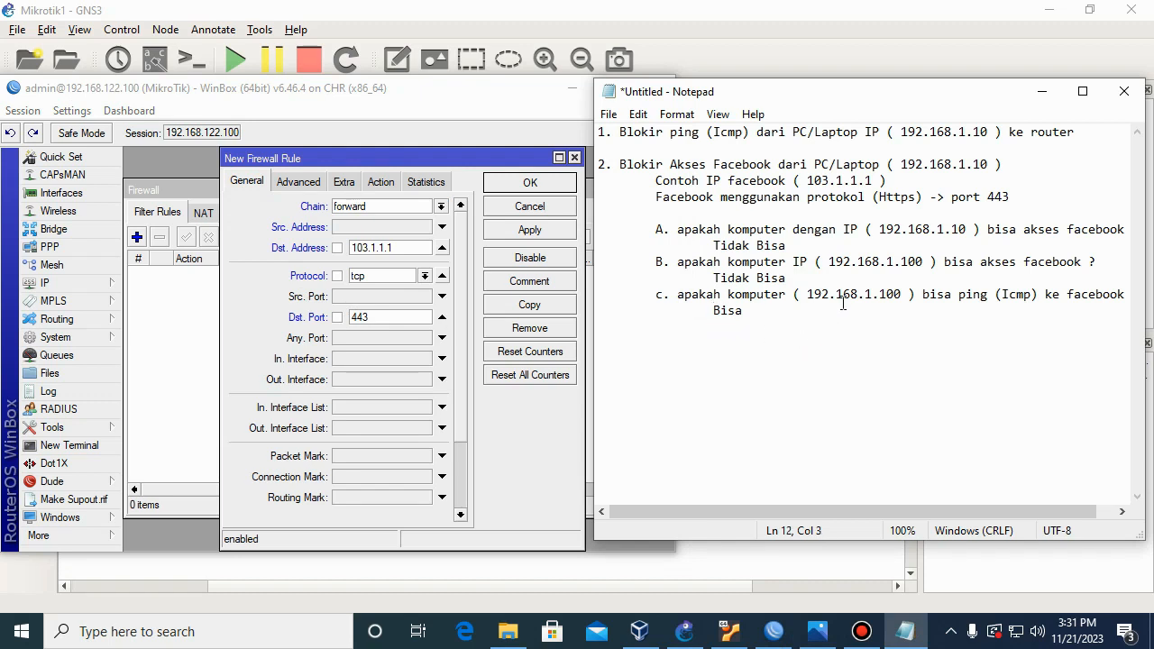